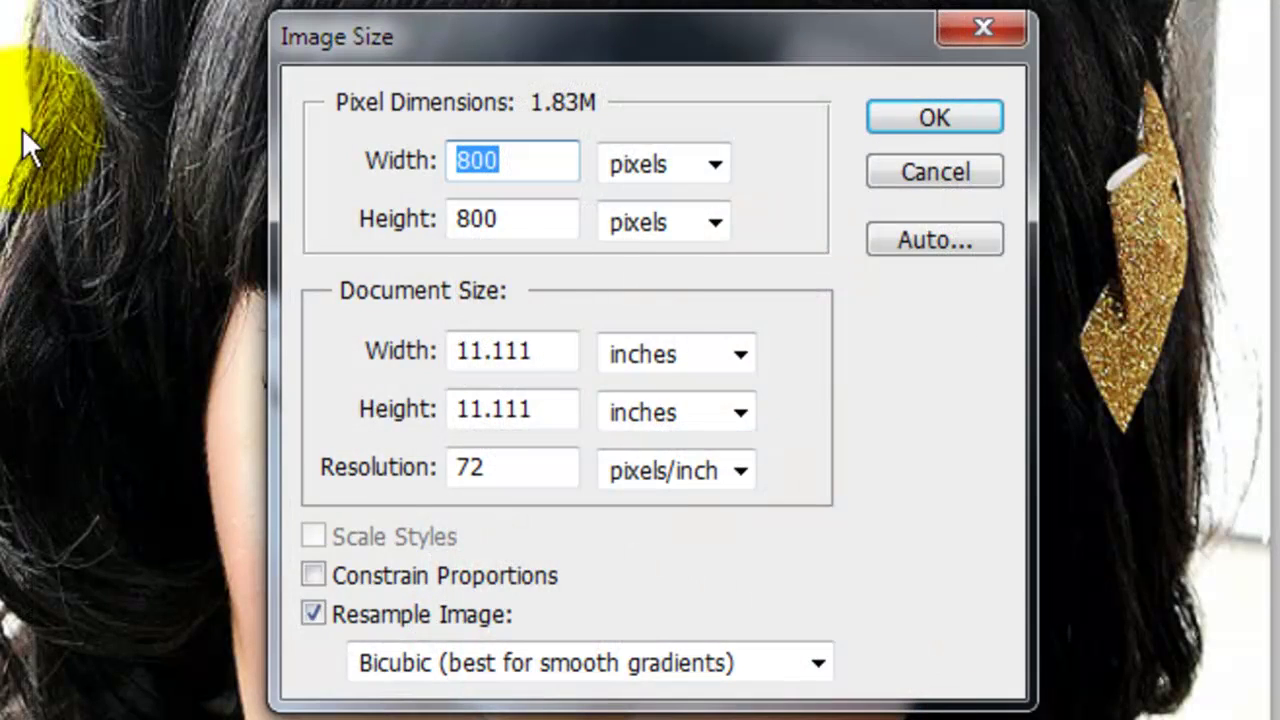
- Switch Image Size units to percent, keep 800 × 800 px, and duplicate the ORIGINAL layer
{"action": "left_click", "coordinate": [740, 352]}
{"action": "left_click", "coordinate": [680, 390]}
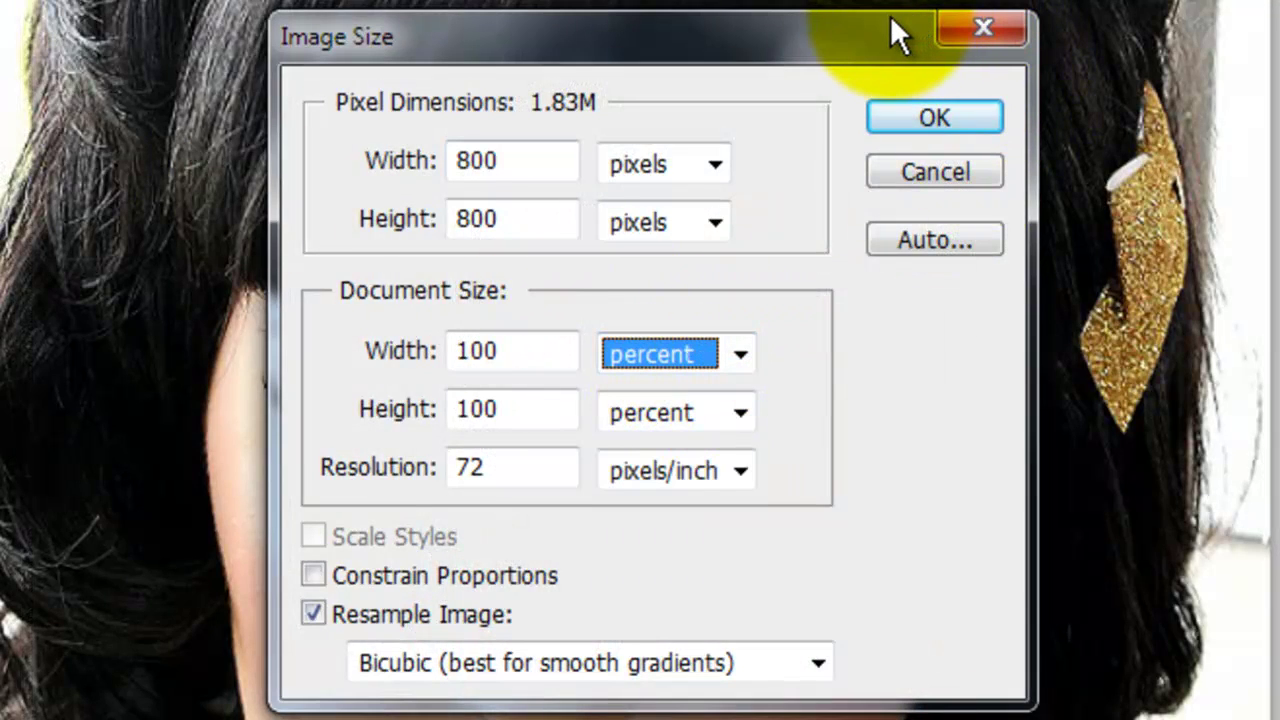
{"action": "left_click", "coordinate": [903, 124]}
{"action": "key", "text": "ctrl+j"}
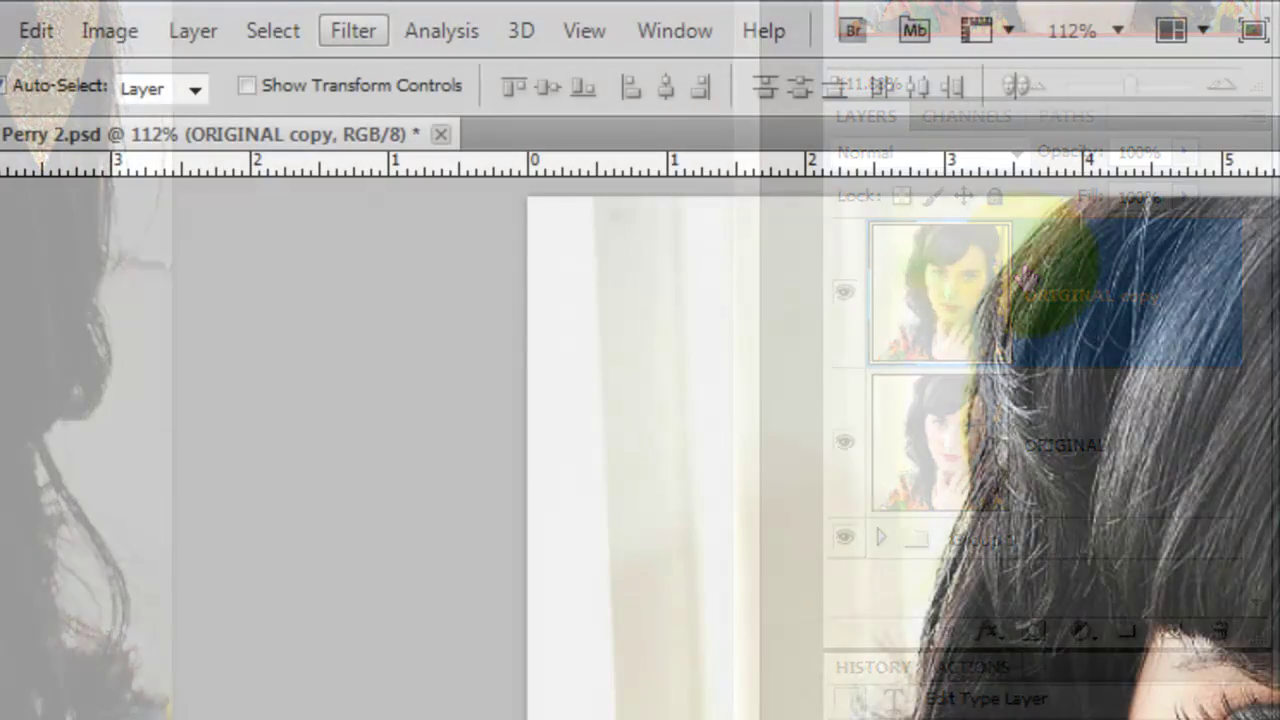
- Apply Artistic > Poster Edges (thickness 2, intensity 1, posterization 2) to ORIGINAL copy
{"action": "left_click", "coordinate": [352, 30]}
{"action": "mouse_move", "coordinate": [440, 340]}
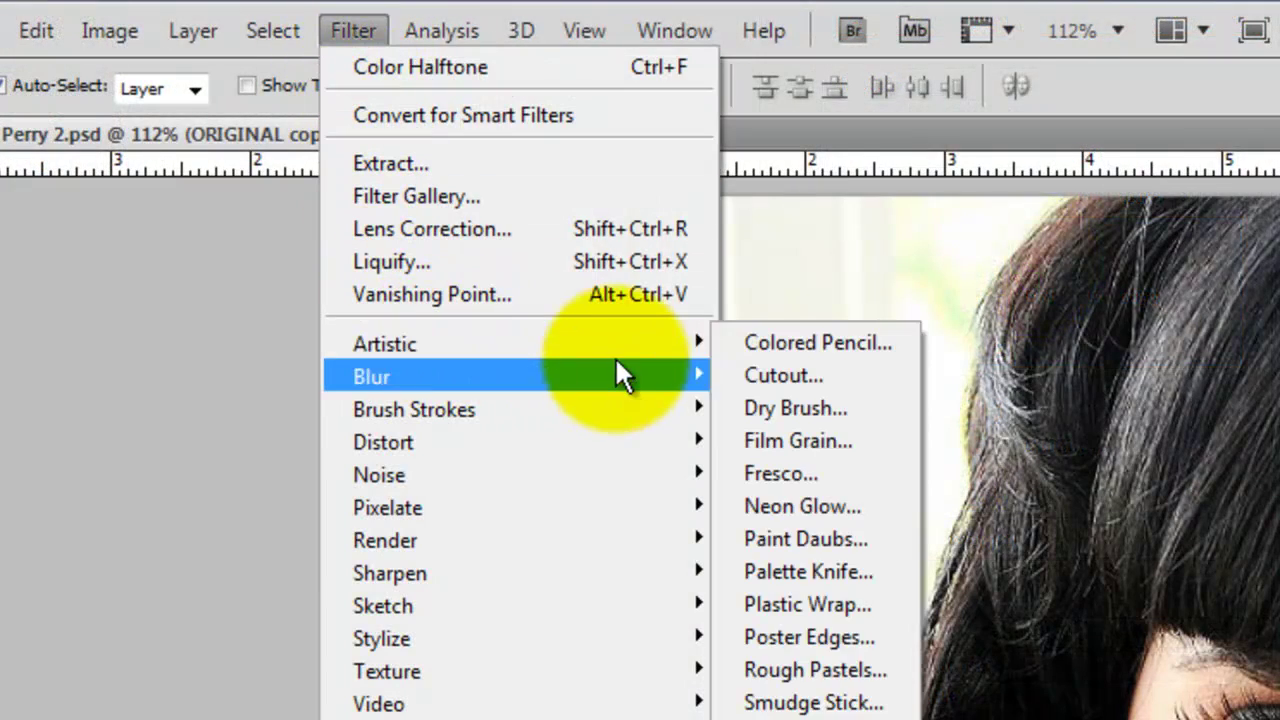
{"action": "left_click", "coordinate": [790, 636]}
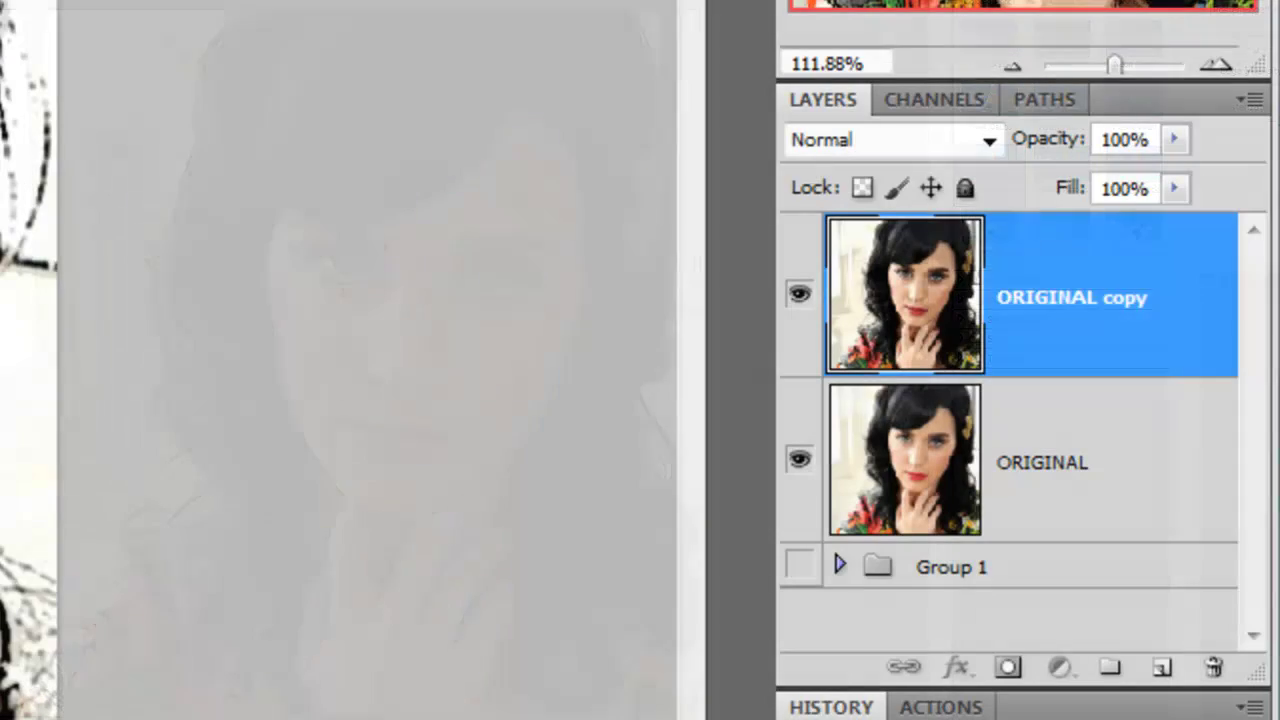
- Select ORIGINAL copy and duplicate it to create ORIGINAL copy 2
{"action": "left_click", "coordinate": [1086, 286]}
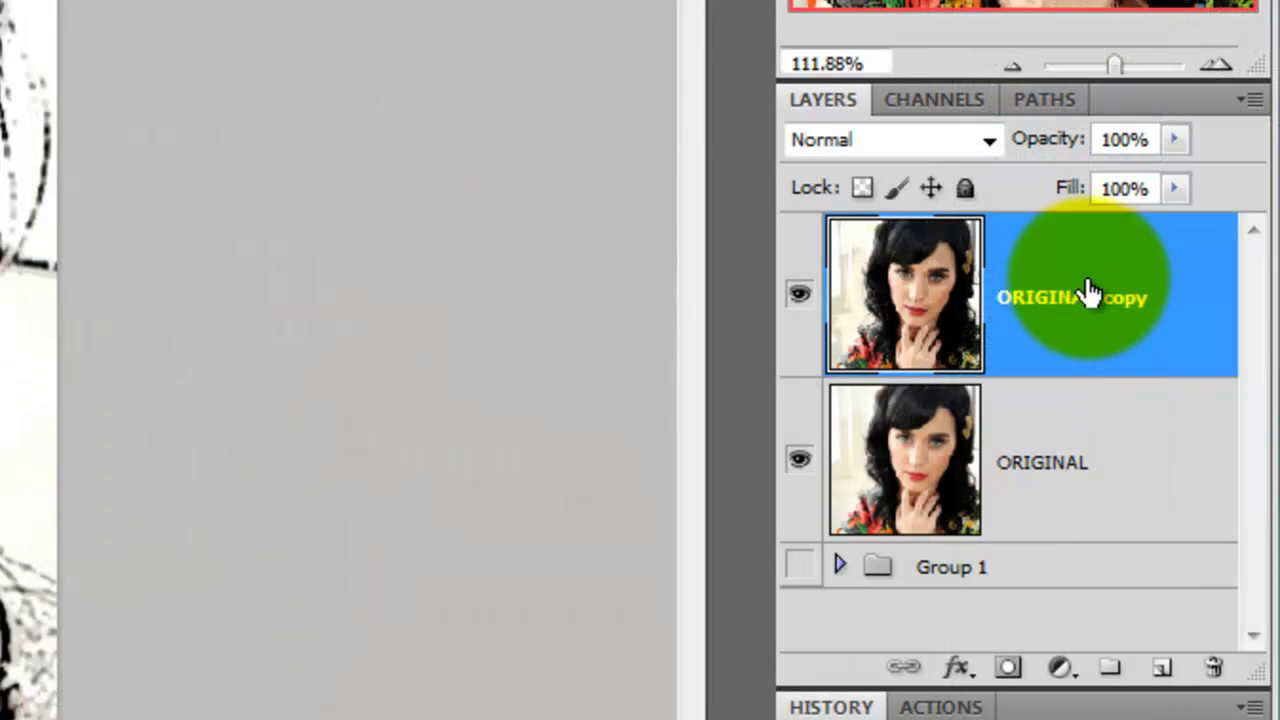
{"action": "key", "text": "ctrl+j"}
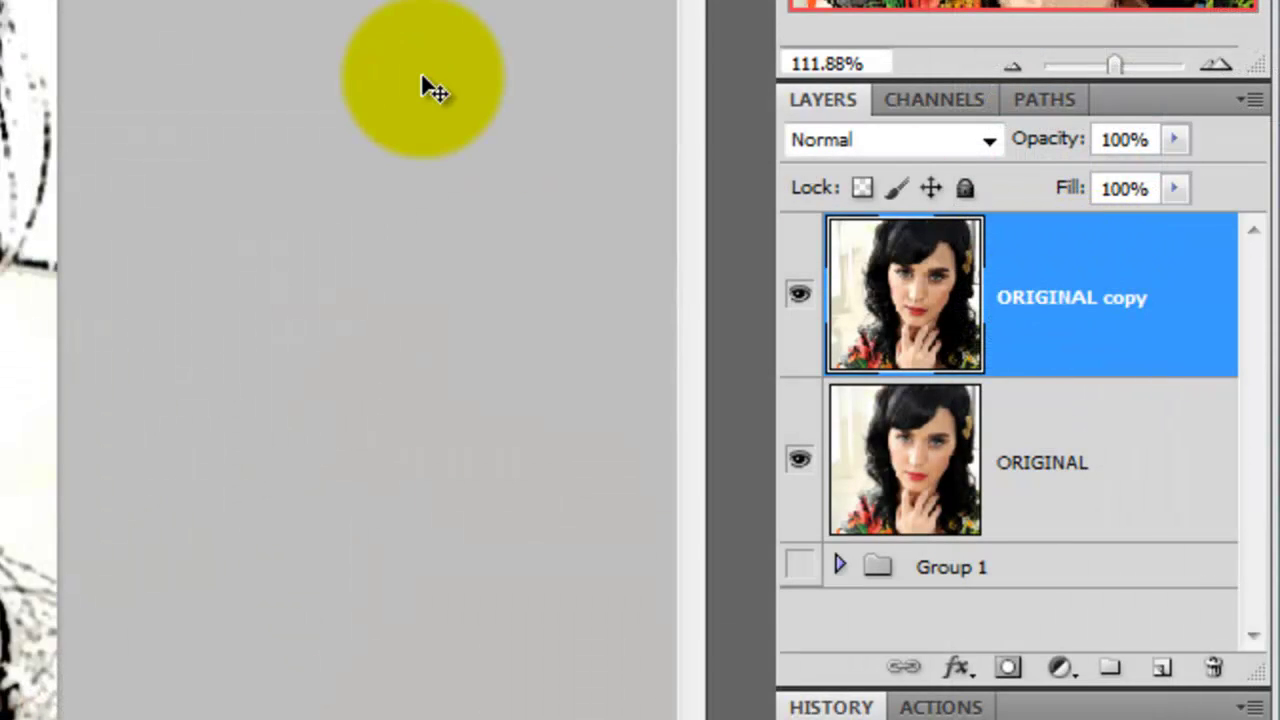
{"action": "key", "text": "ctrl+j"}
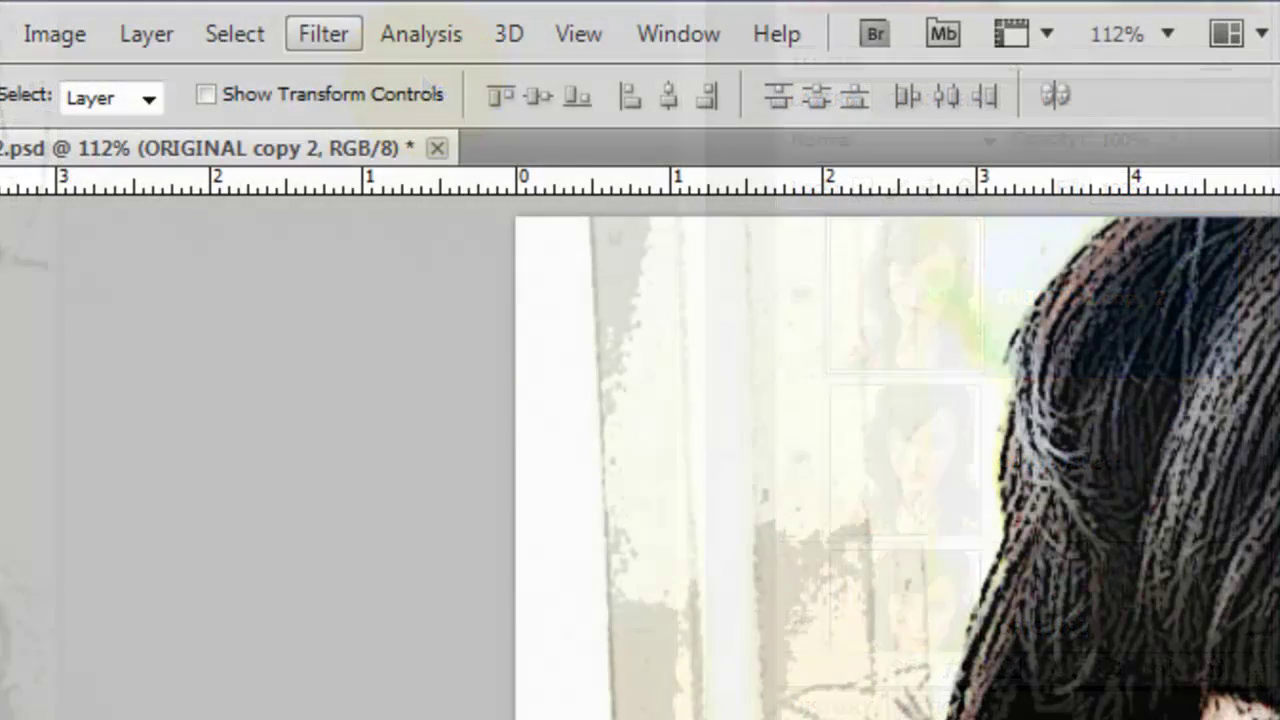
- Apply Pixelate > Color Halftone with a Max. Radius of 4 pixels
{"action": "left_click", "coordinate": [322, 33]}
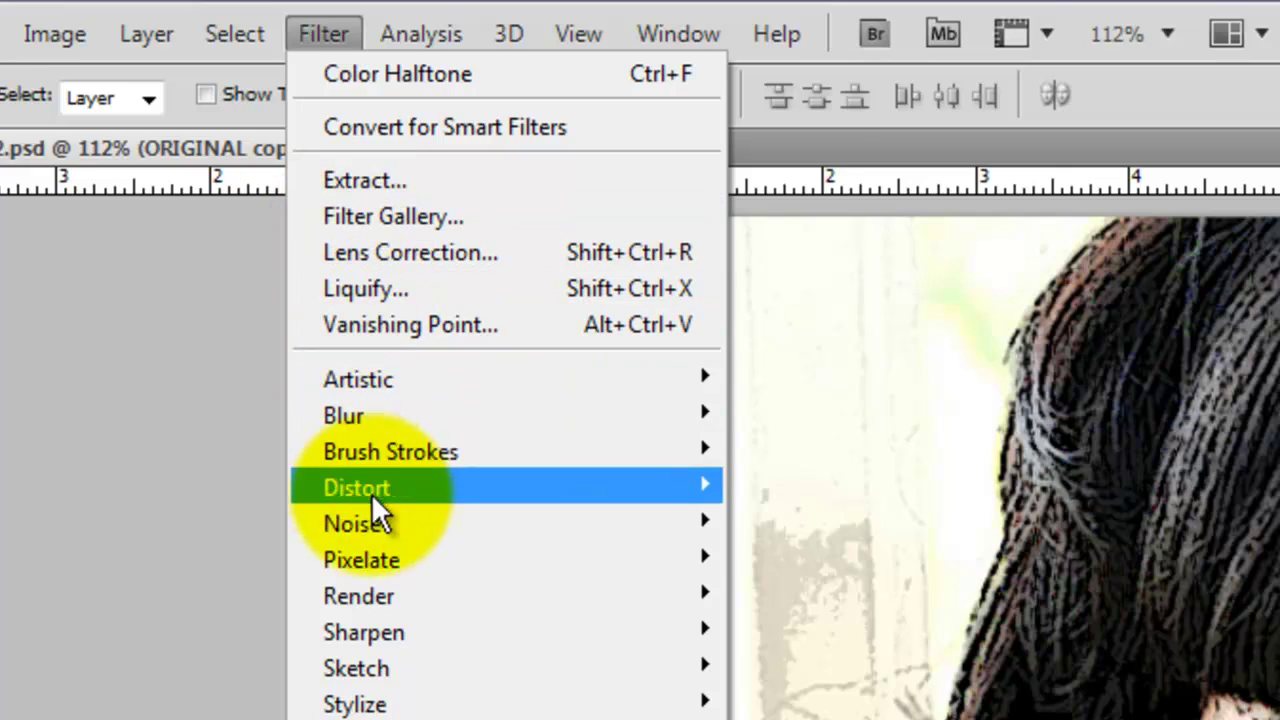
{"action": "mouse_move", "coordinate": [463, 567]}
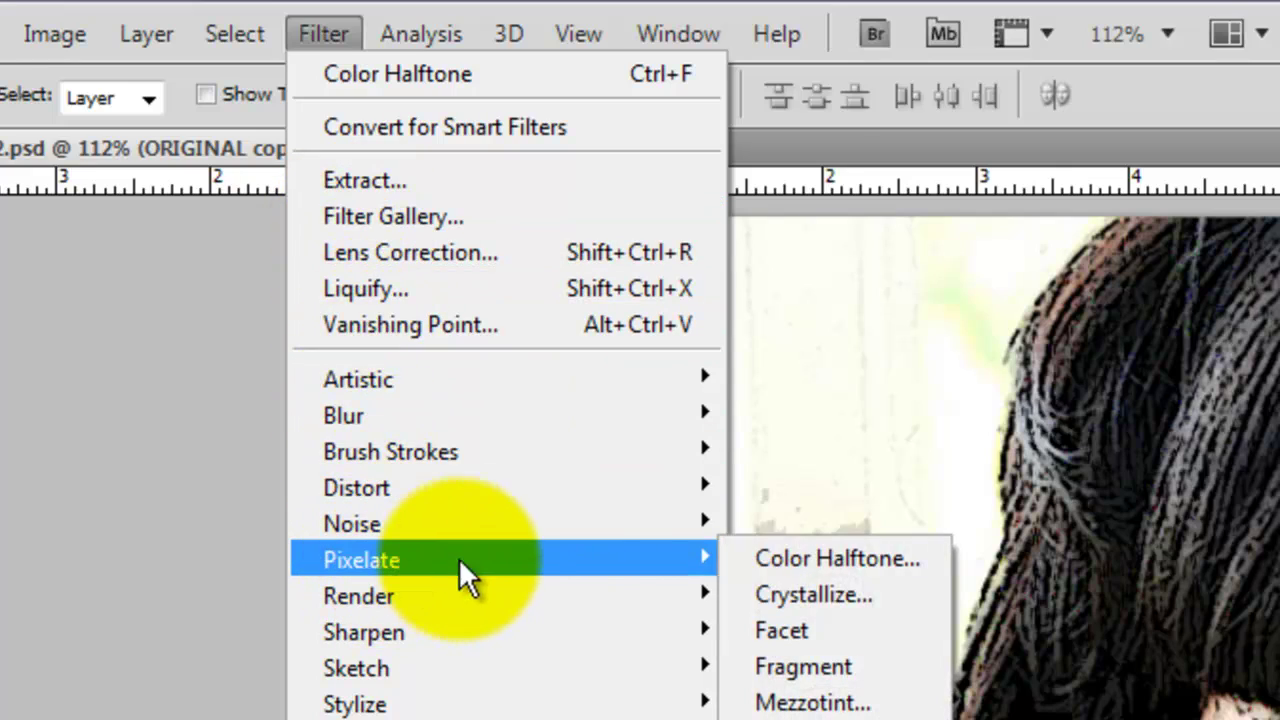
{"action": "left_click", "coordinate": [844, 558]}
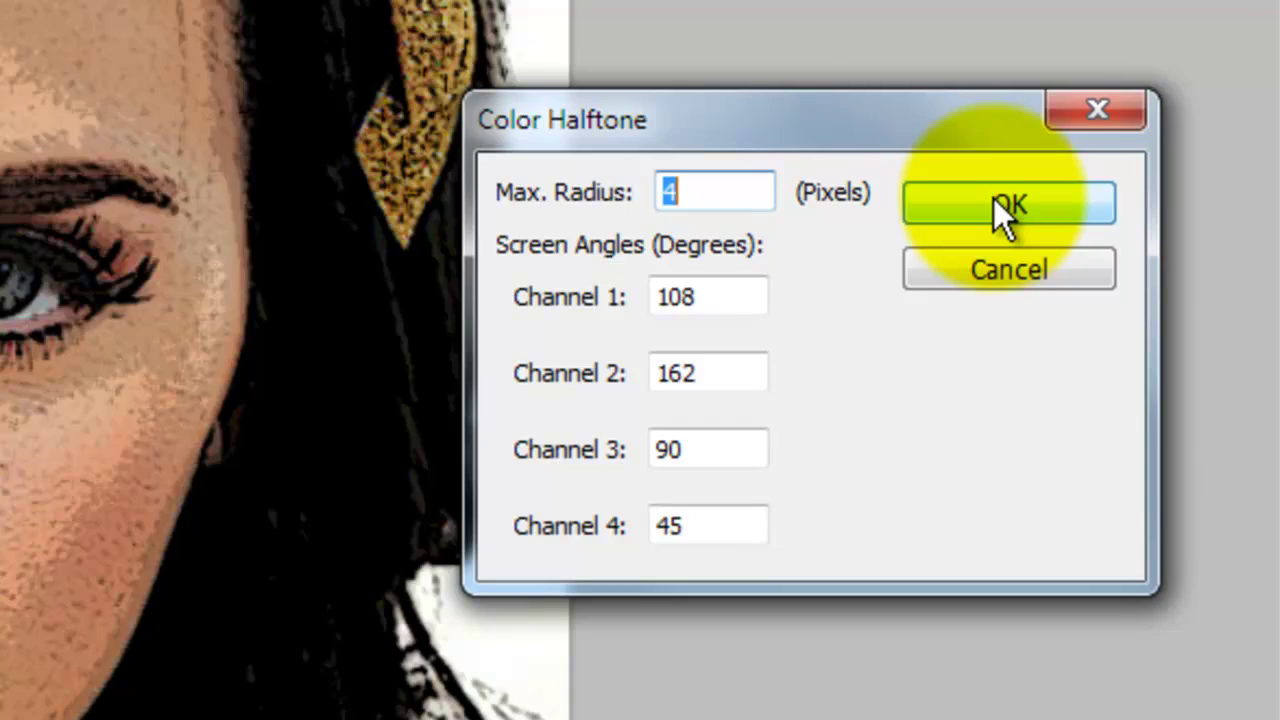
{"action": "left_click", "coordinate": [995, 202]}
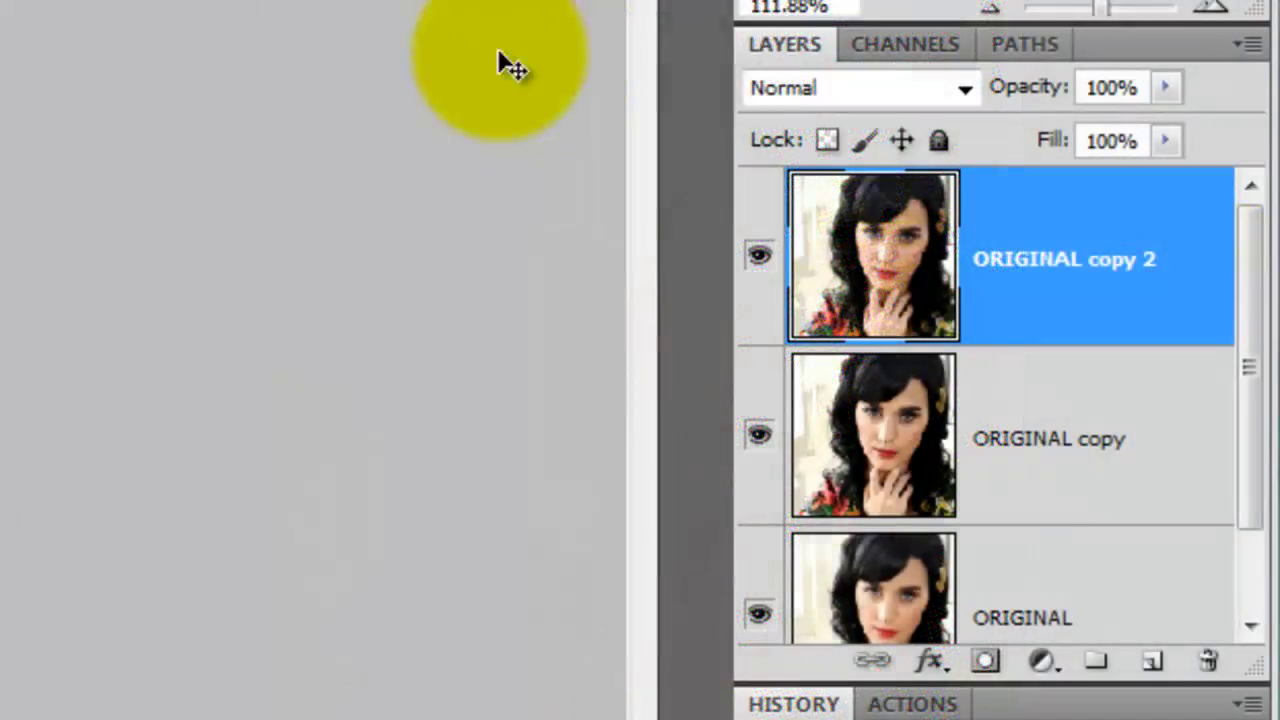
- Set ORIGINAL copy 2 to Darken blending and merge it down into ORIGINAL copy
{"action": "left_click", "coordinate": [962, 89]}
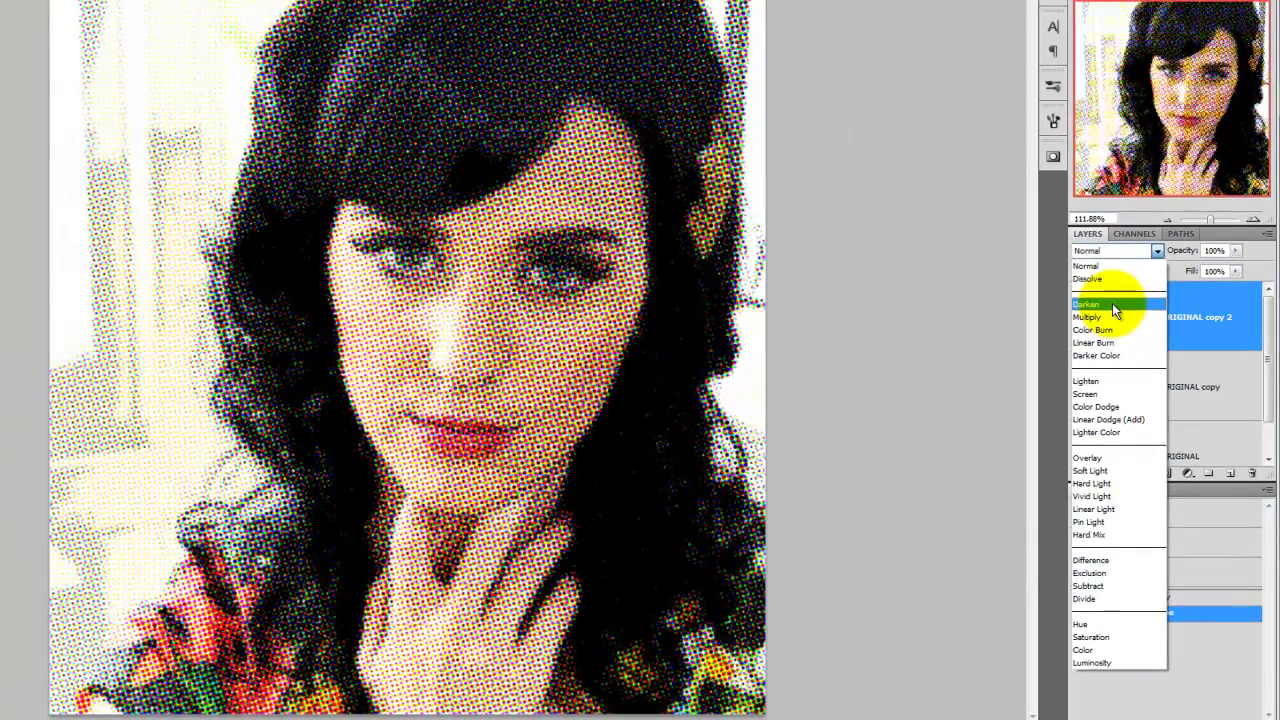
{"action": "left_click", "coordinate": [846, 227]}
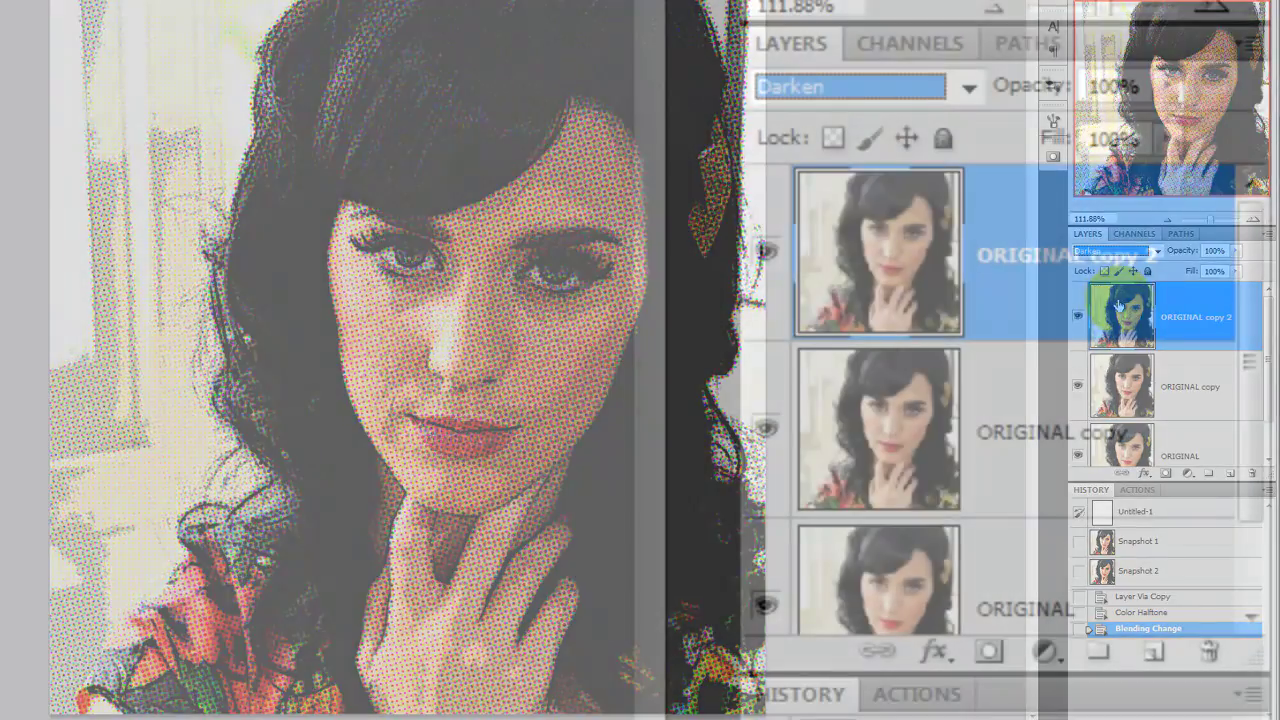
{"action": "left_click", "coordinate": [1215, 311]}
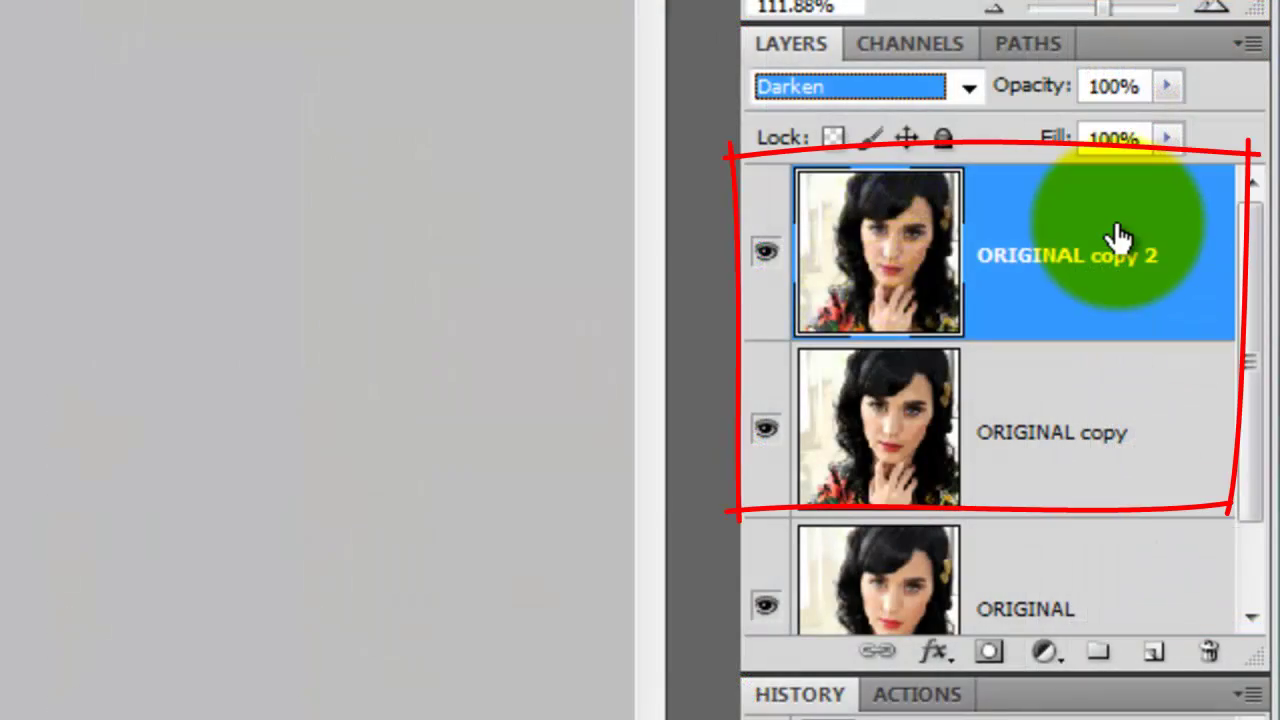
{"action": "left_click", "coordinate": [1035, 247]}
{"action": "key", "text": "ctrl+e"}
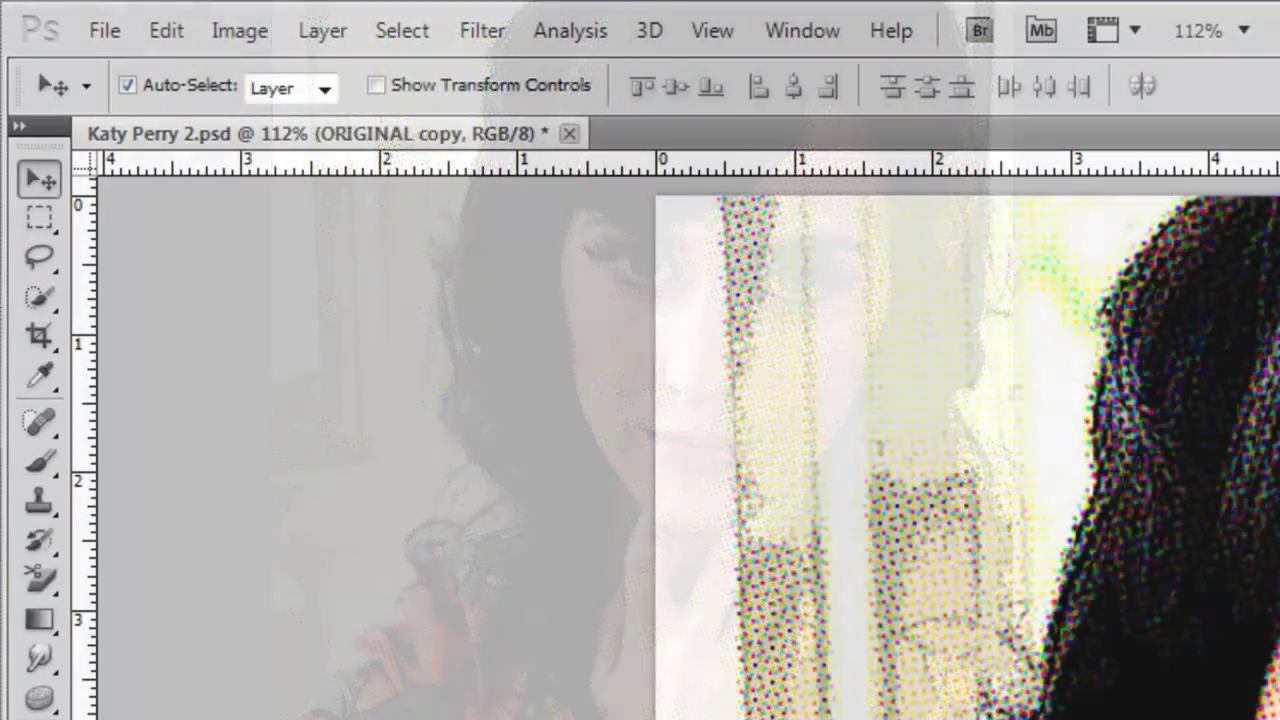
- Go to Image > Adjustments > Shadows/Highlights for 35% shadows and 0% highlights
{"action": "left_click", "coordinate": [232, 34]}
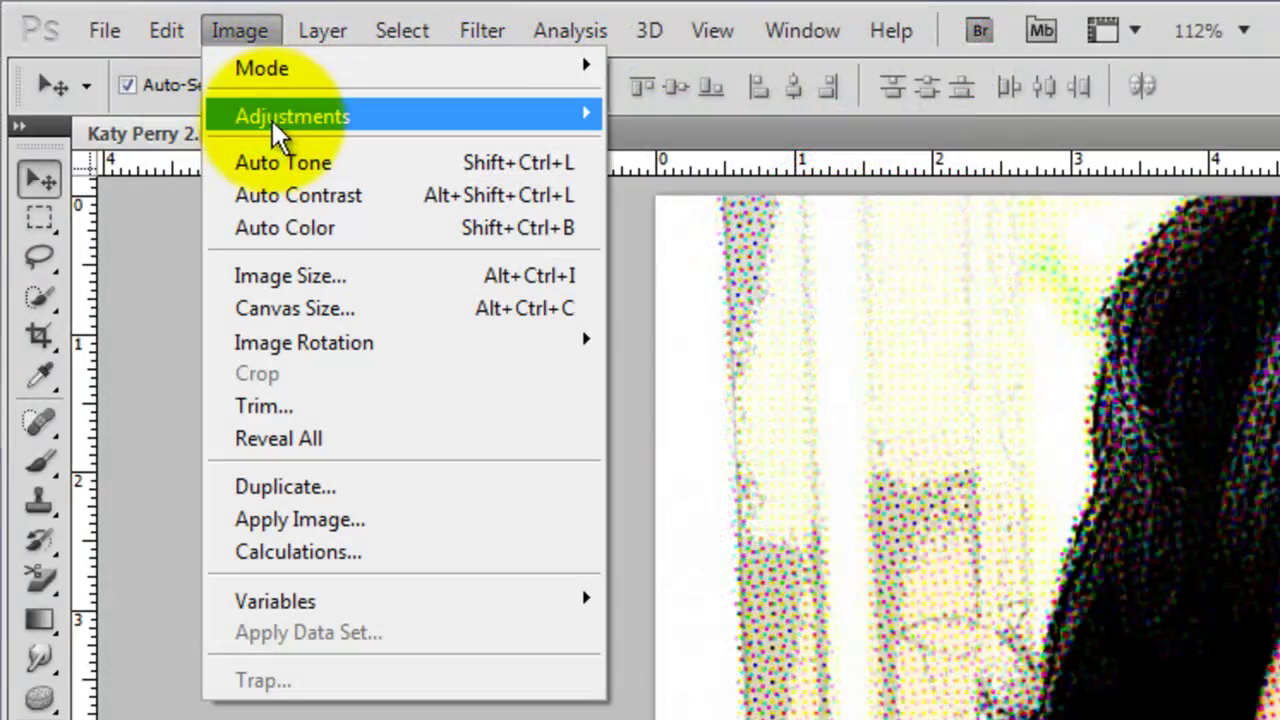
{"action": "mouse_move", "coordinate": [318, 117]}
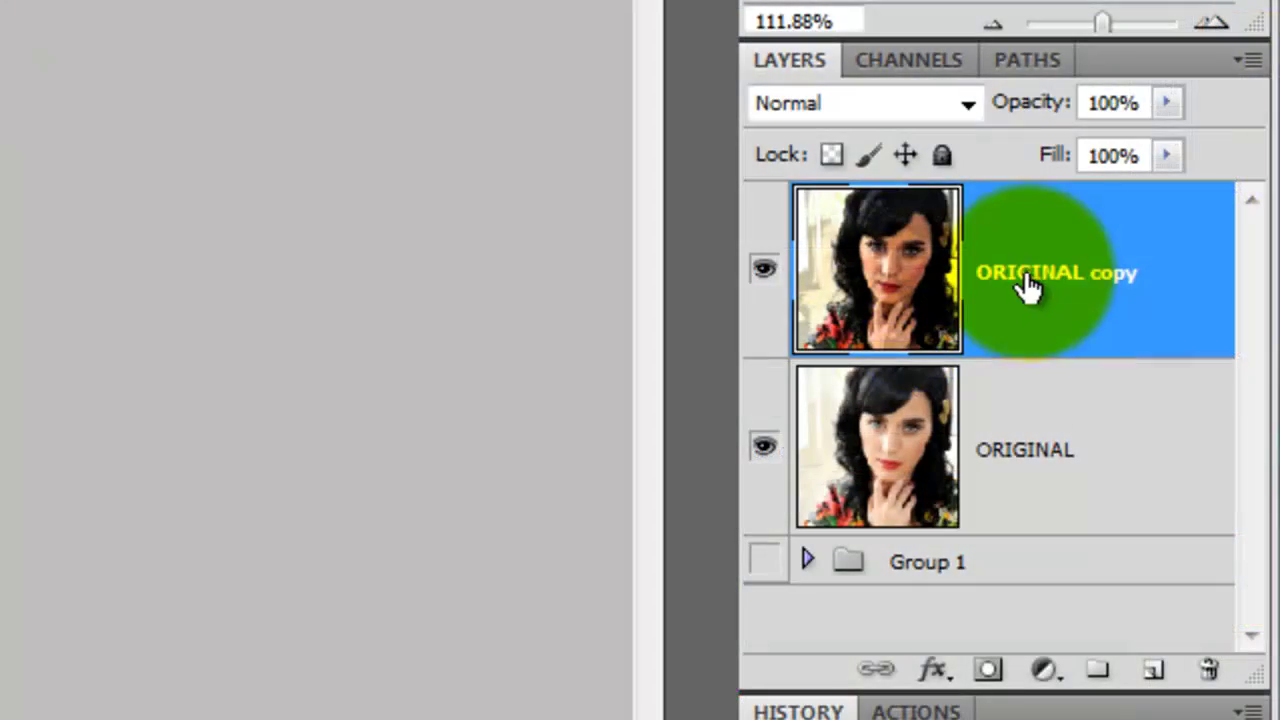
- Rename the ORIGINAL copy layer to FX
{"action": "double_click", "coordinate": [1022, 282]}
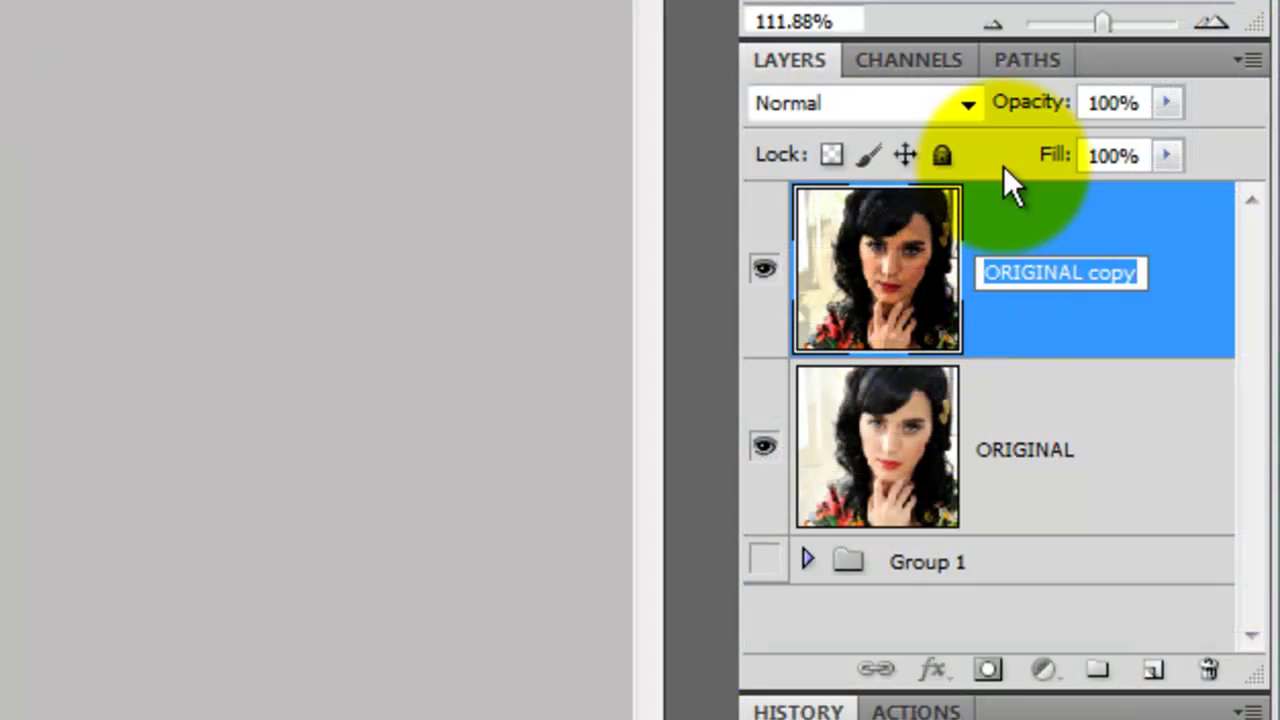
{"action": "type", "text": "FX"}
{"action": "left_click", "coordinate": [1145, 282]}
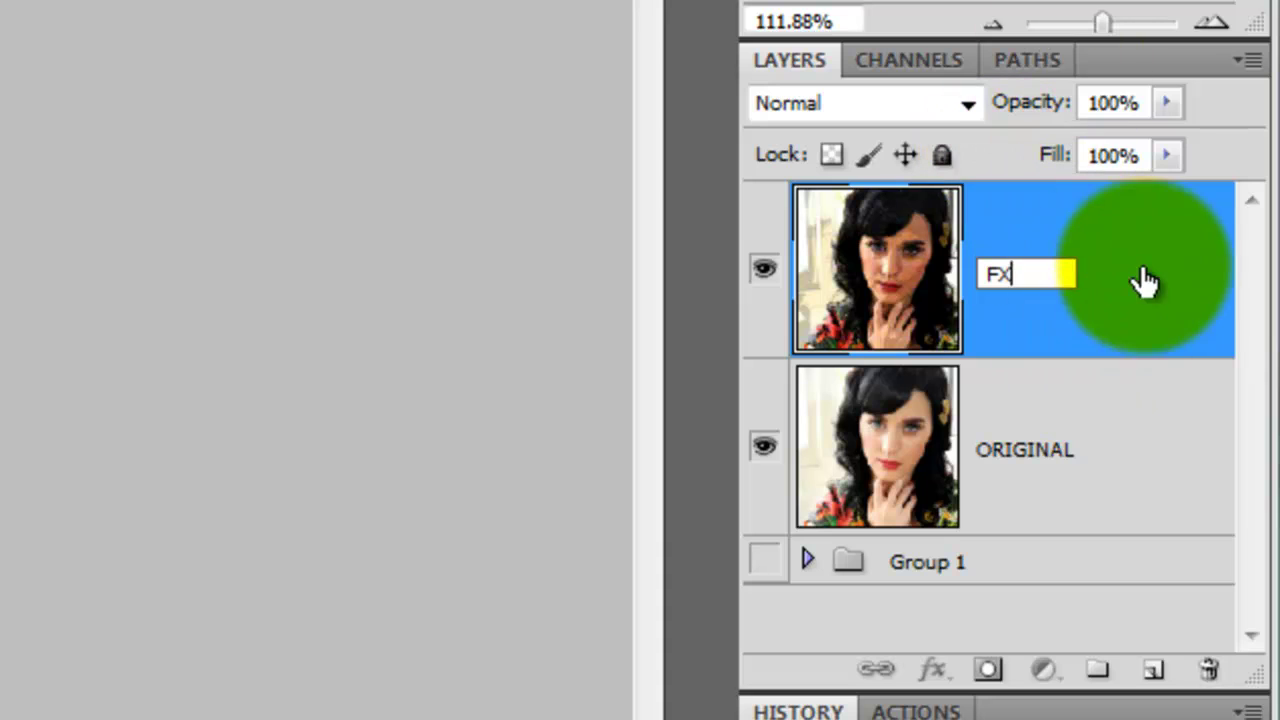
- Add a 30 px white Stroke effect positioned Inside to the FX layer
{"action": "left_click", "coordinate": [938, 672]}
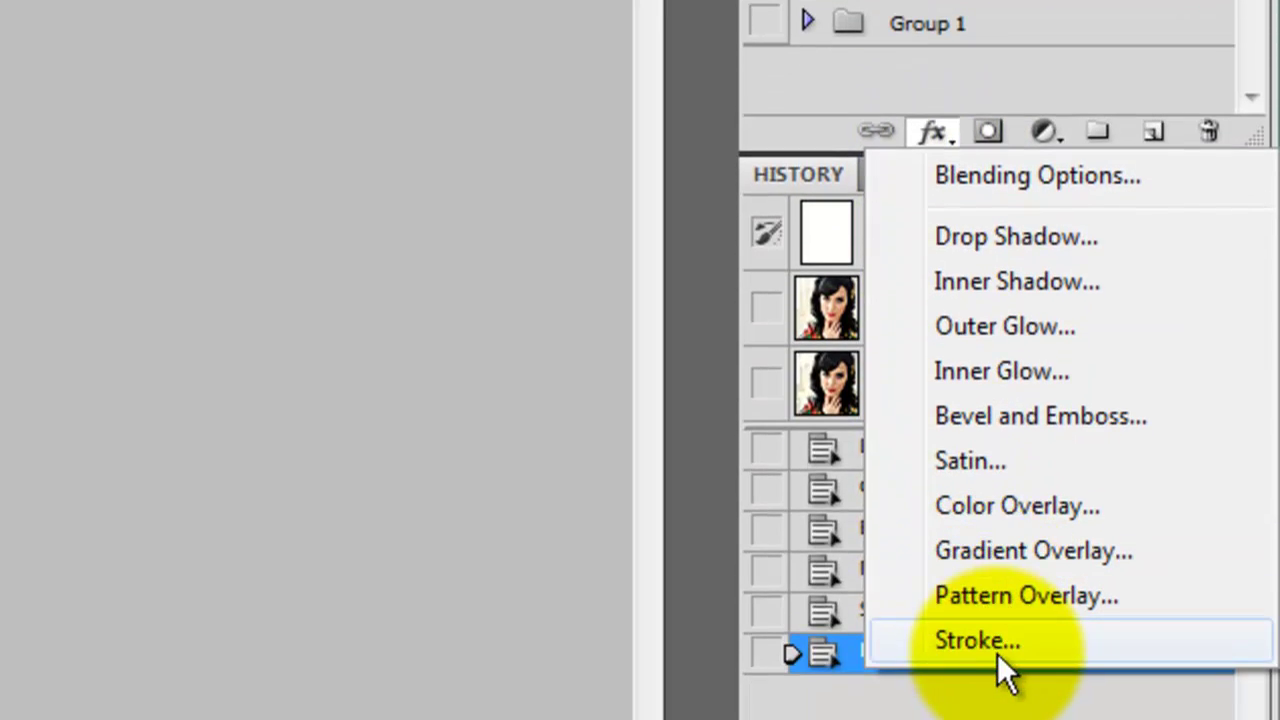
{"action": "left_click", "coordinate": [1003, 643]}
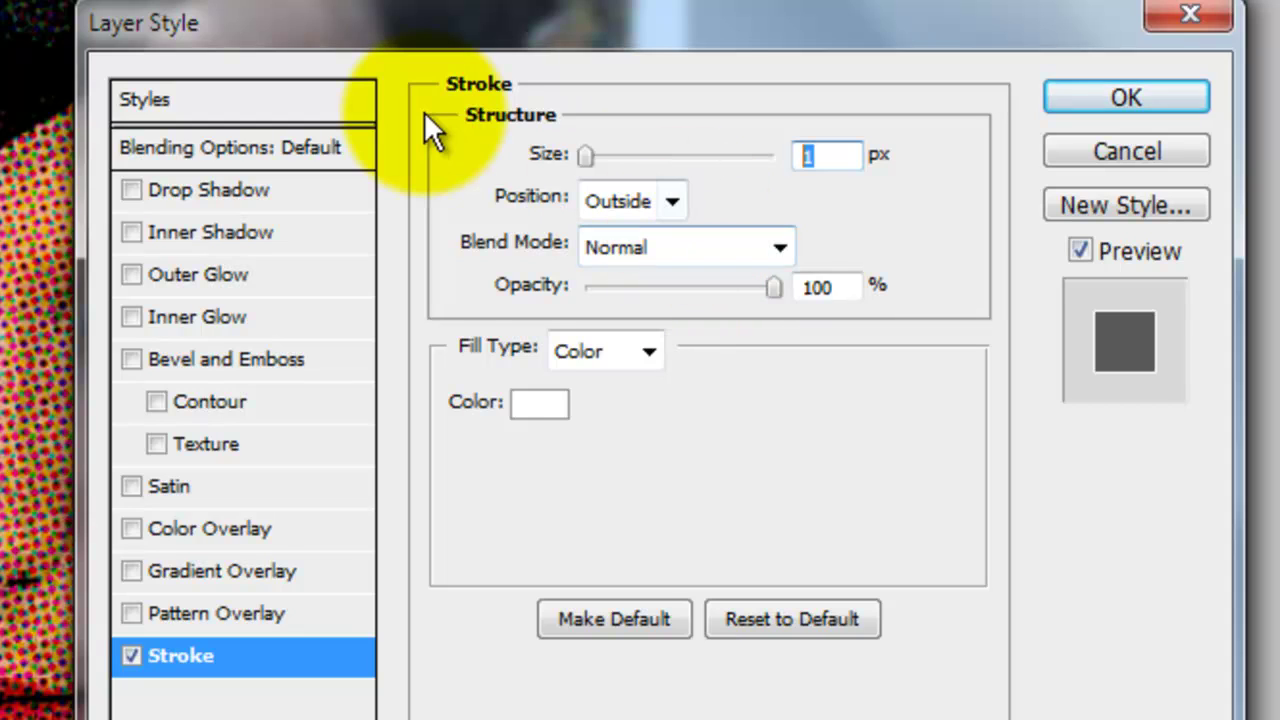
{"action": "type", "text": "30"}
{"action": "left_click", "coordinate": [672, 201]}
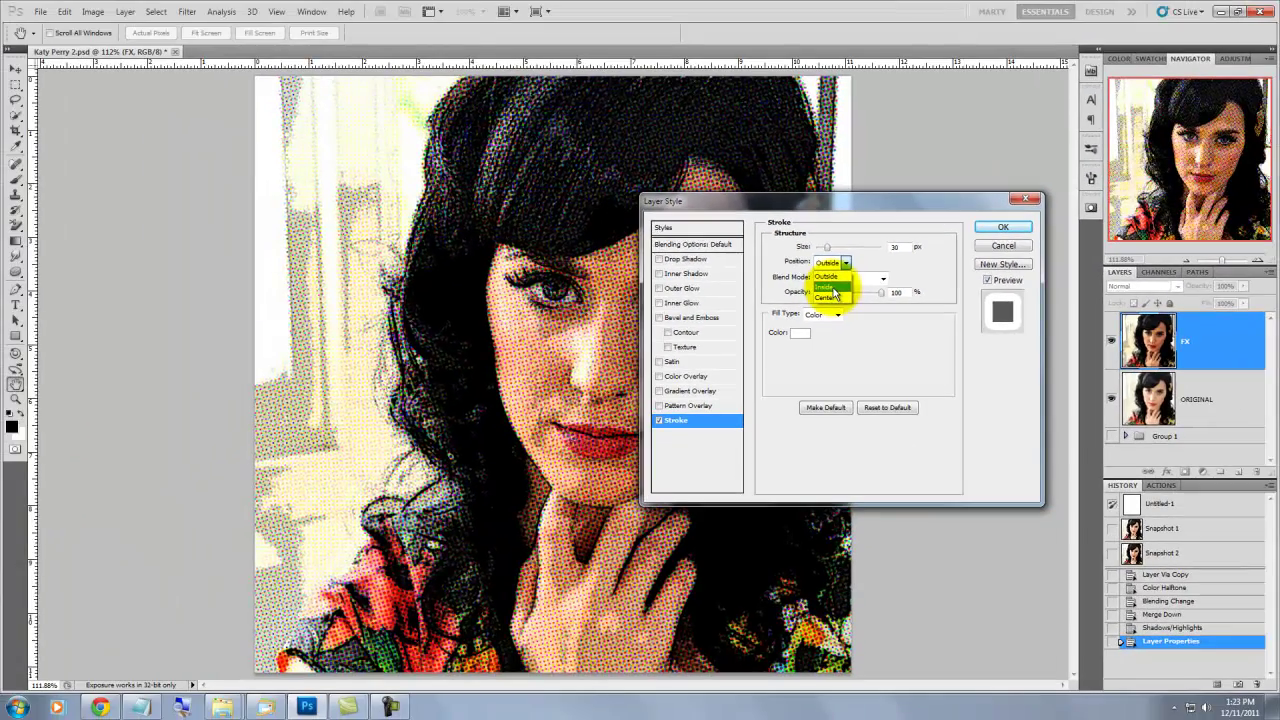
{"action": "left_click", "coordinate": [834, 288]}
{"action": "left_click", "coordinate": [1003, 227]}
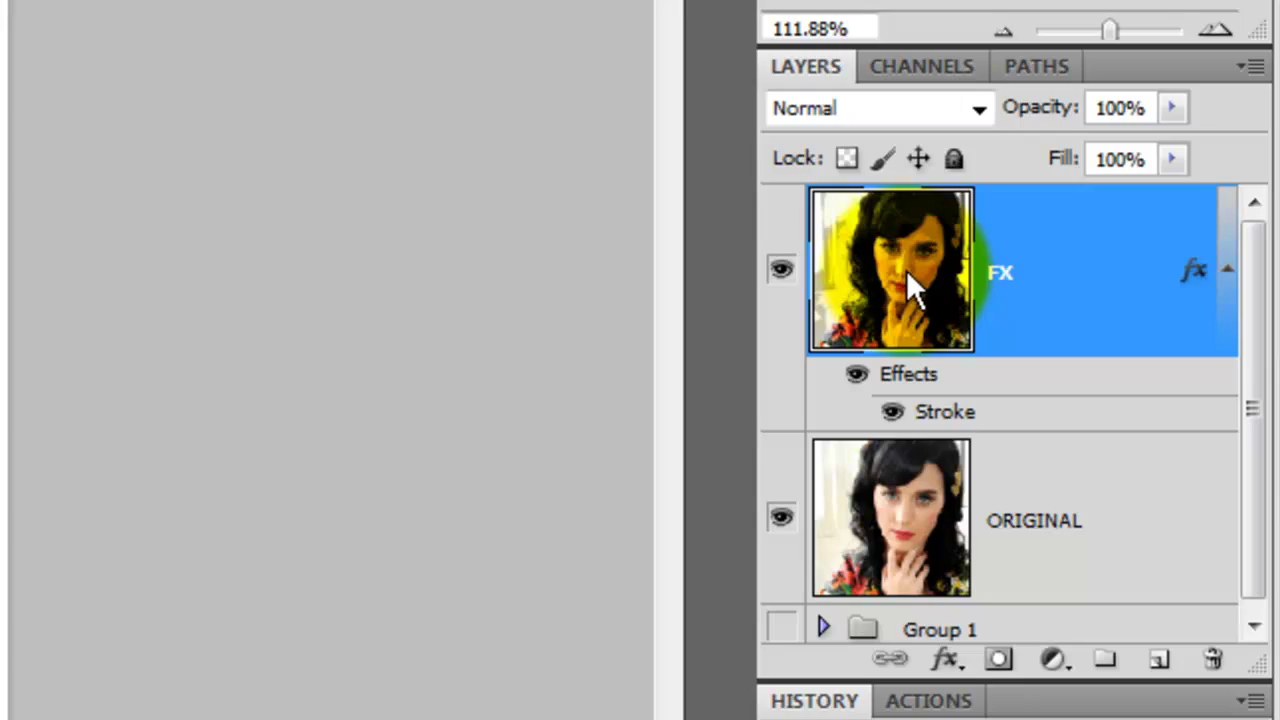
- On a new layer, select a circle near the top-left and set up an orange-to-yellow gradient
{"action": "left_click", "coordinate": [1160, 660]}
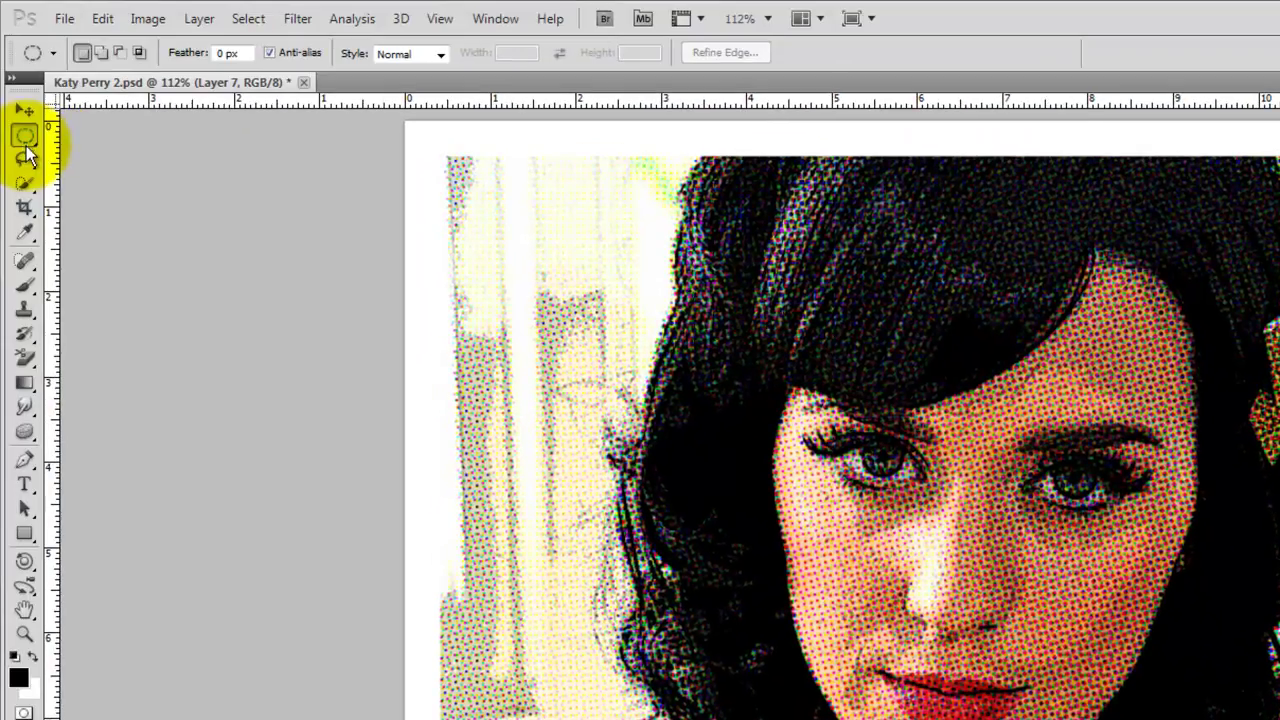
{"action": "left_click_drag", "start_coordinate": [24, 134], "coordinate": [95, 157]}
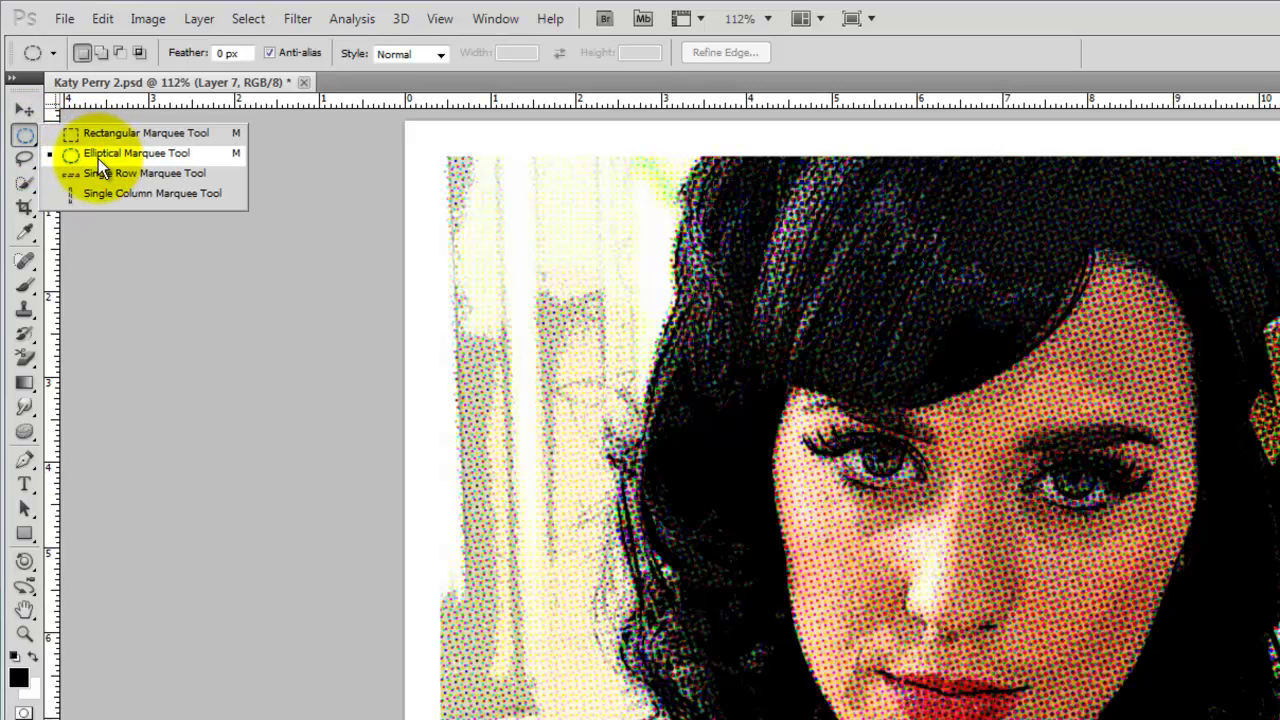
{"action": "left_click", "coordinate": [98, 158]}
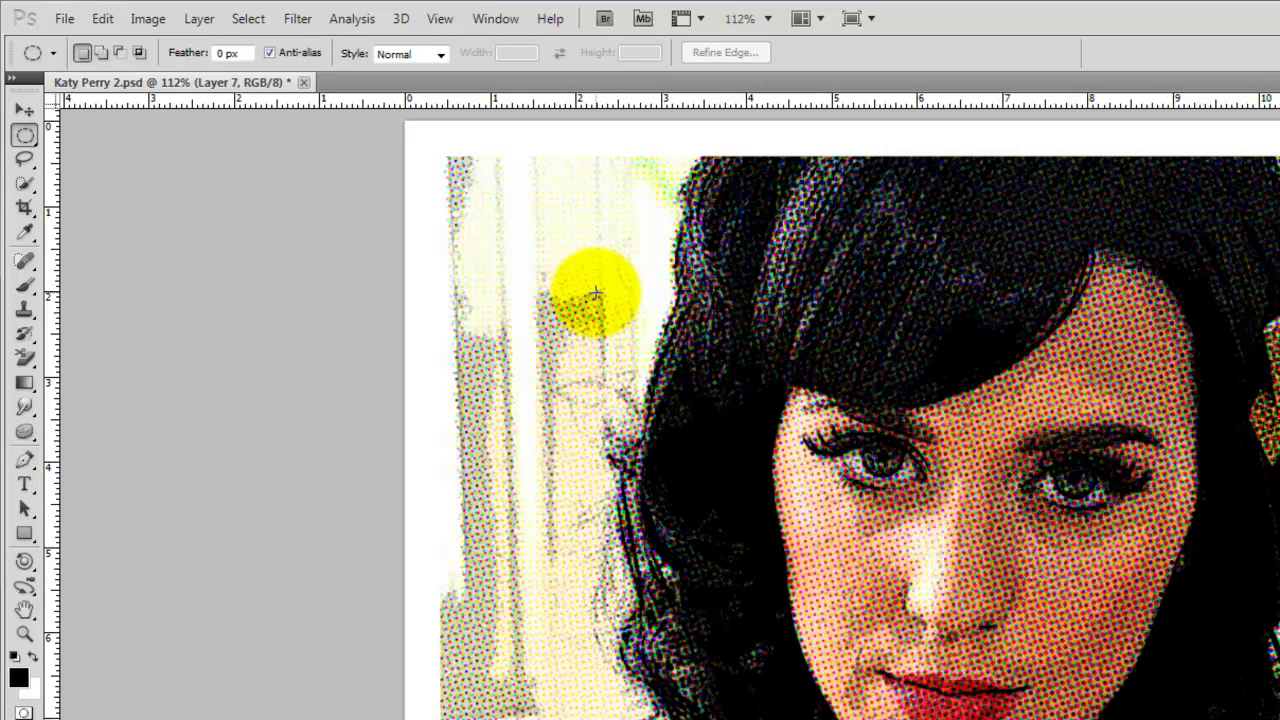
{"action": "left_click_drag", "start_coordinate": [596, 293], "coordinate": [771, 149]}
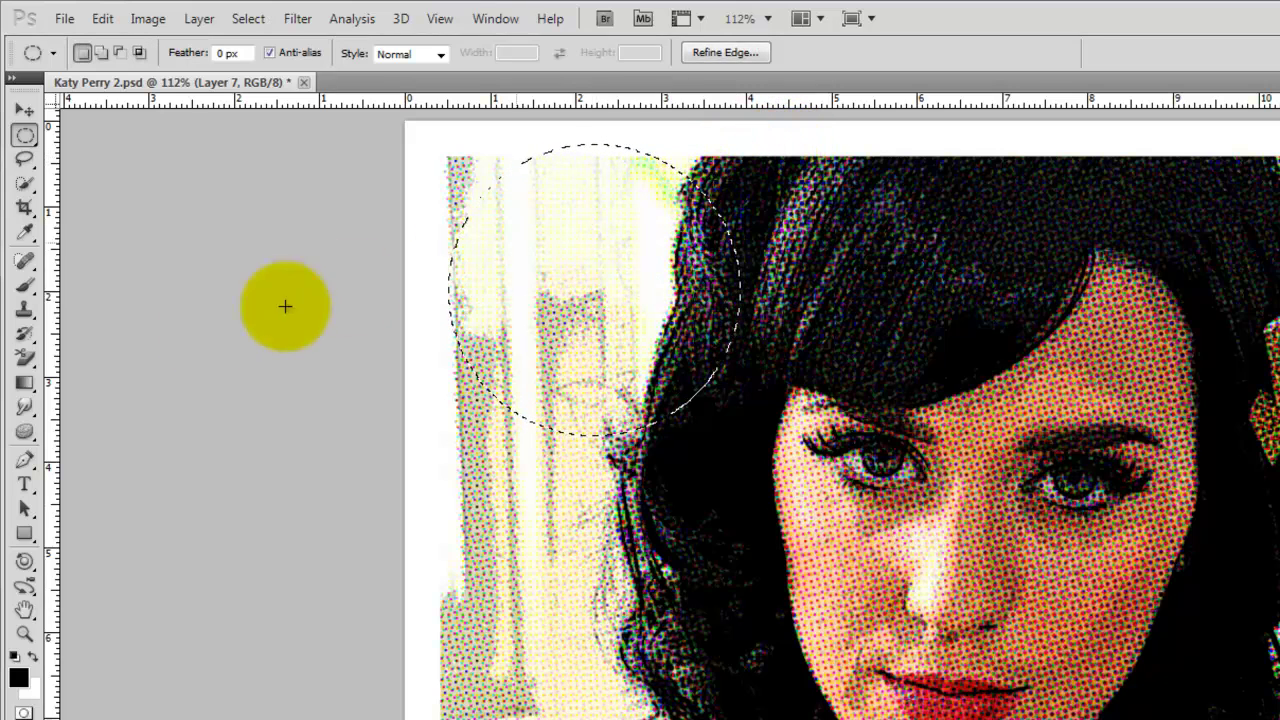
{"action": "left_click", "coordinate": [25, 386]}
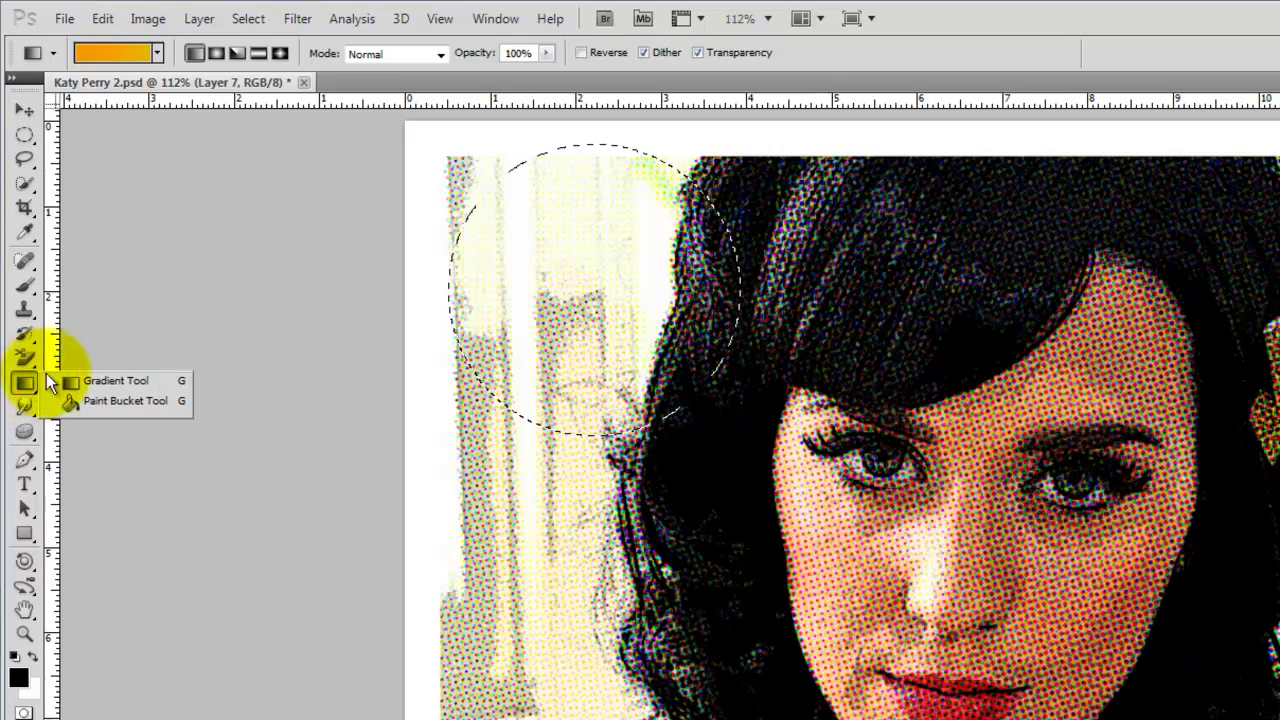
{"action": "left_click", "coordinate": [115, 53]}
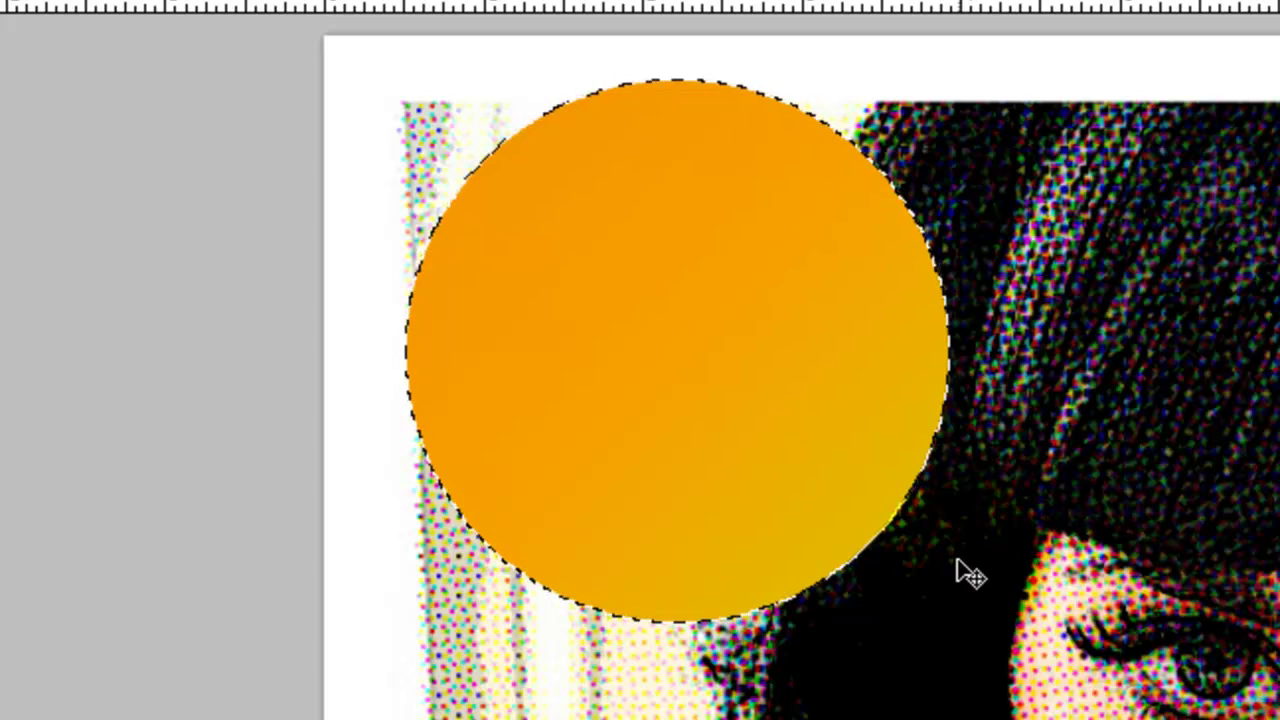
- Deselect, give the gradient circle a 3 px black Stroke, and show BadaBoom BB character settings
{"action": "key", "text": "ctrl+d"}
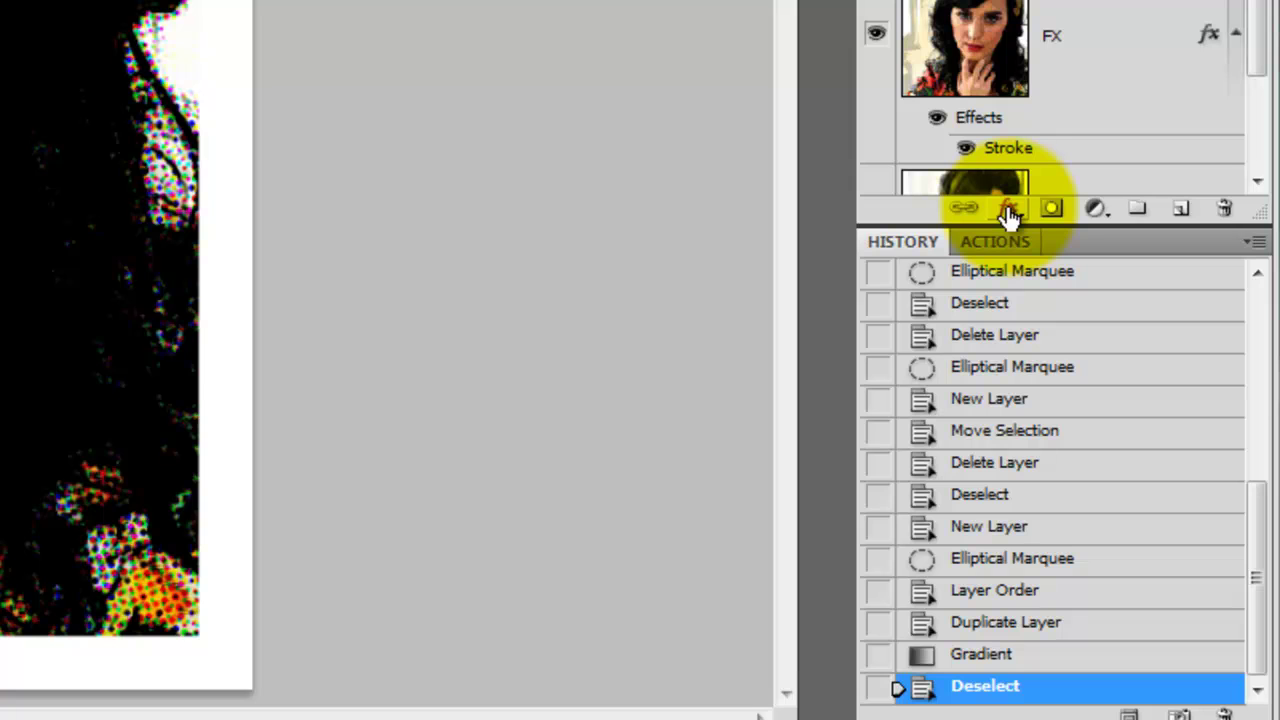
{"action": "left_click", "coordinate": [1008, 212]}
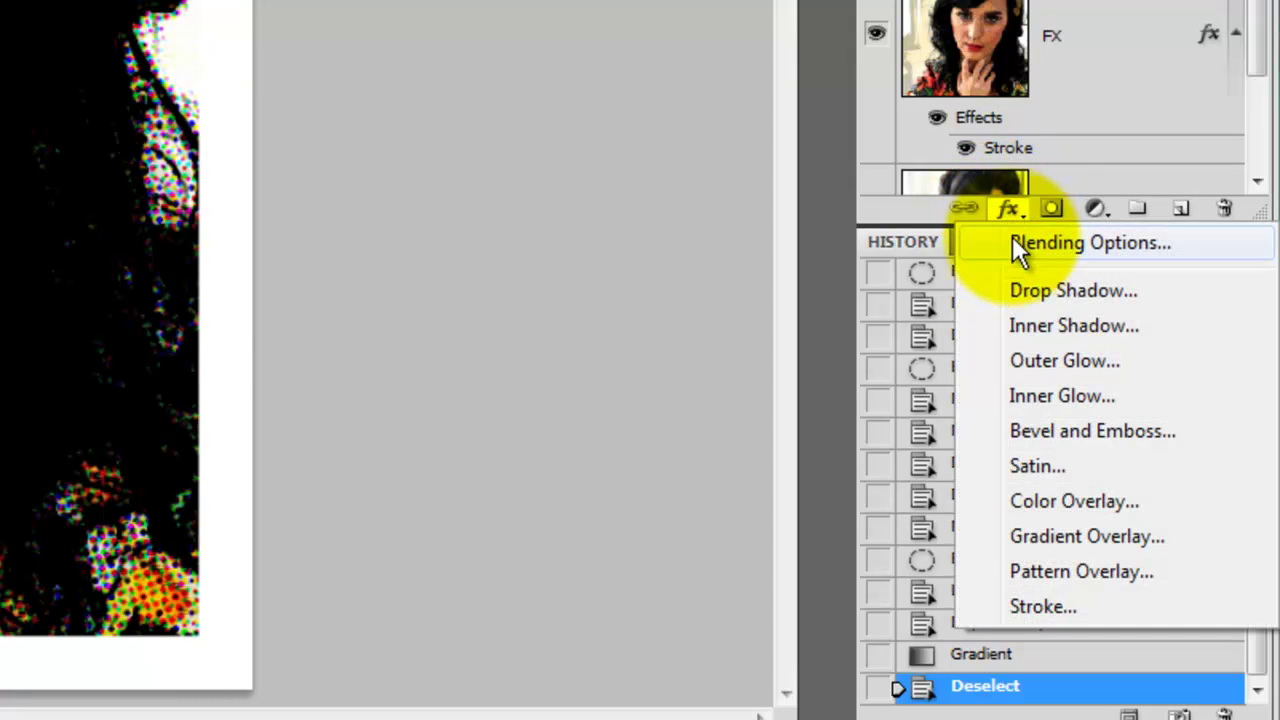
{"action": "left_click", "coordinate": [1046, 604]}
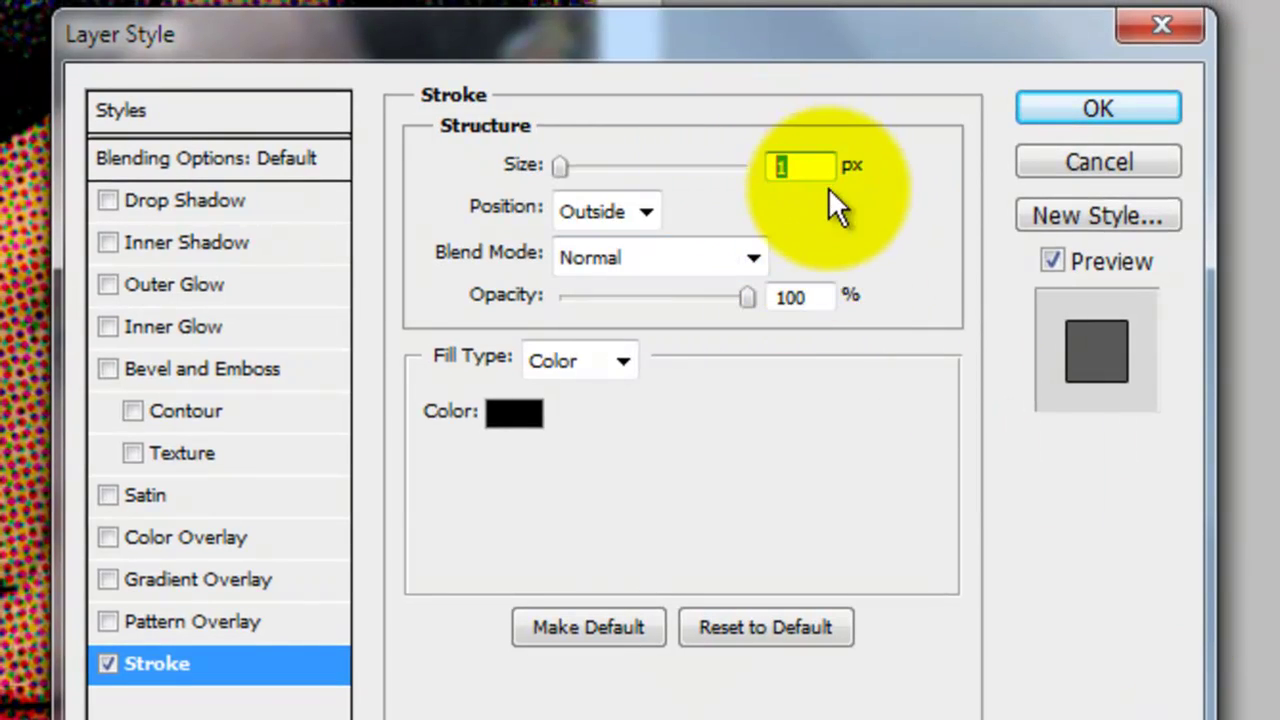
{"action": "type", "text": "3"}
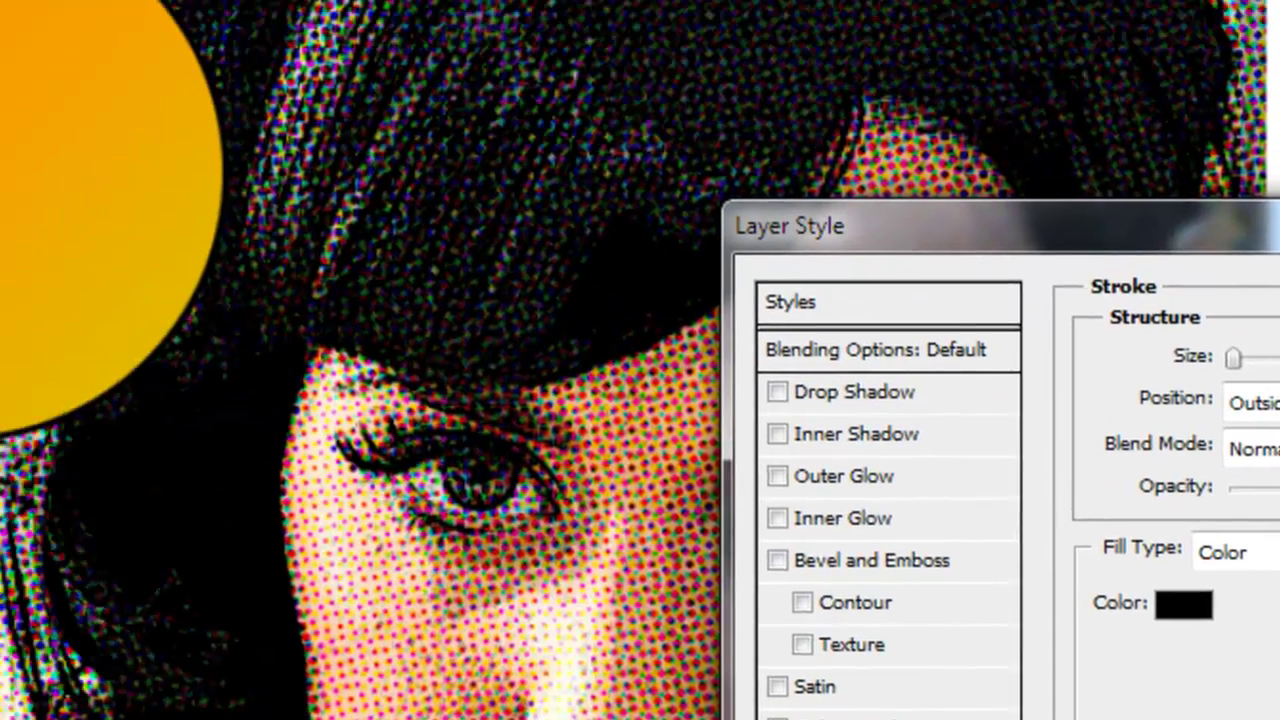
{"action": "key", "text": "Return"}
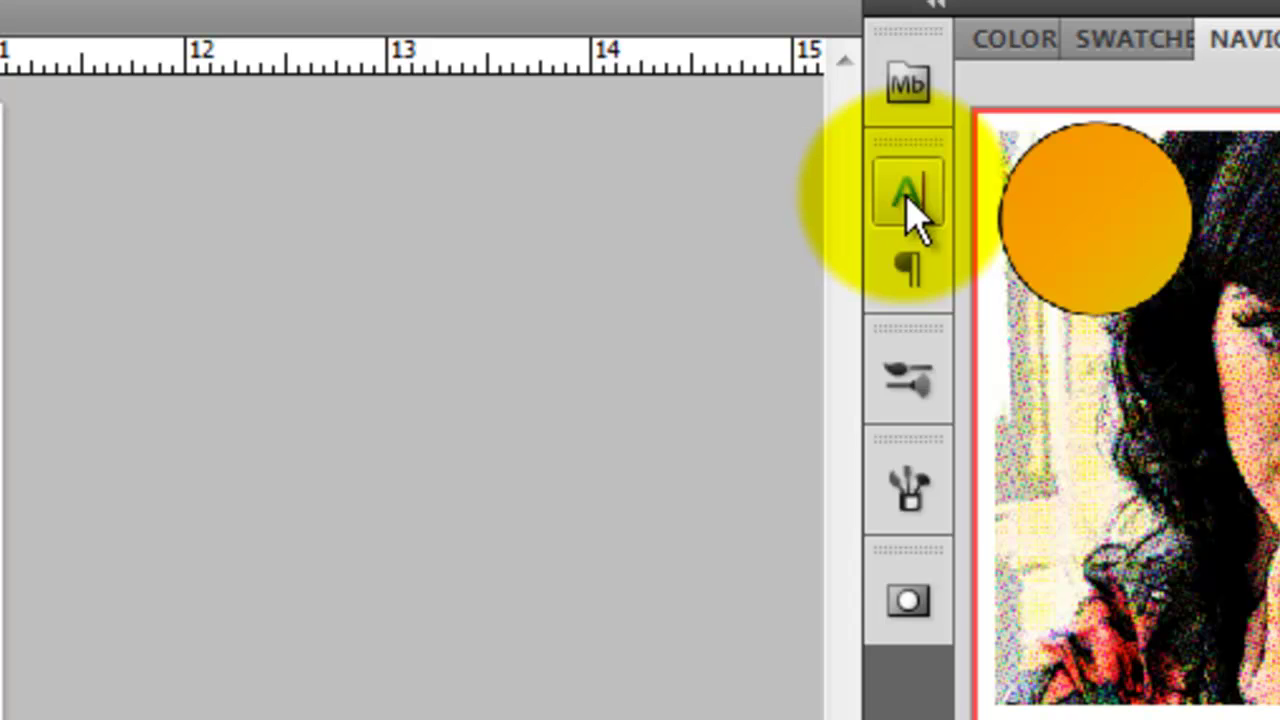
{"action": "left_click", "coordinate": [908, 200]}
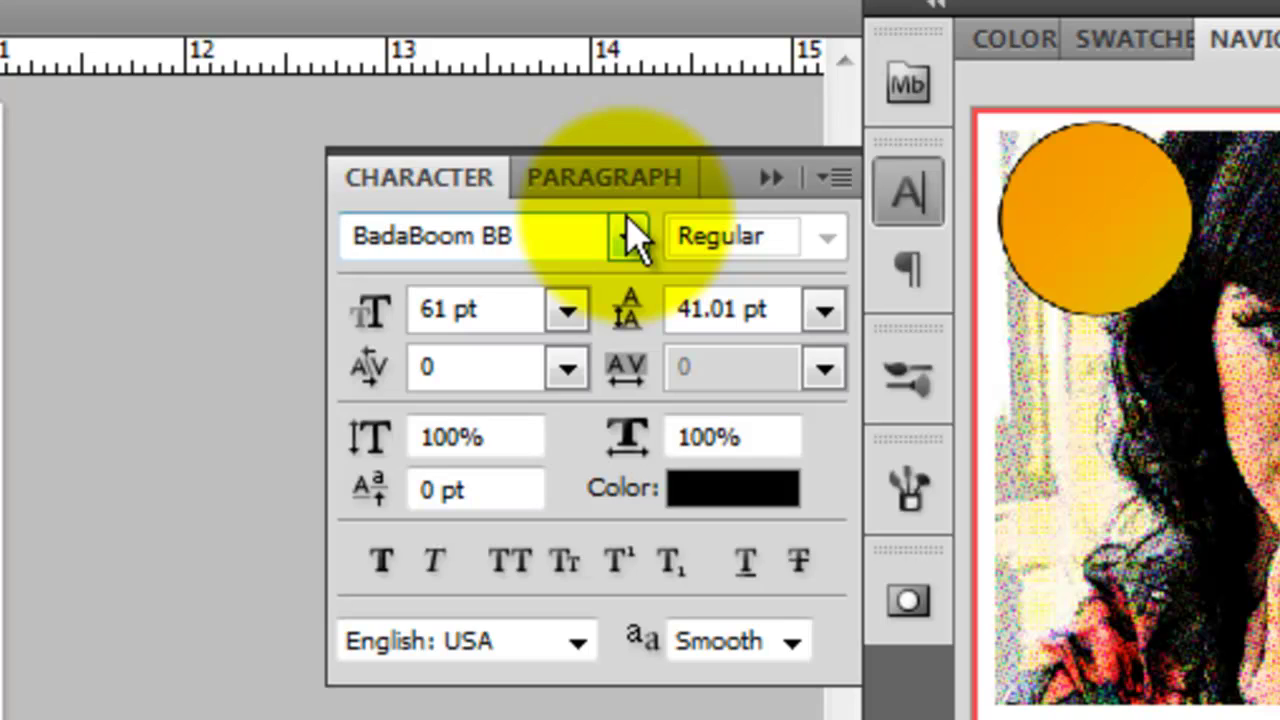
- Type KATY and PERRY on two lines in 110 pt BadaBoom BB over the circle
{"action": "left_click", "coordinate": [424, 305]}
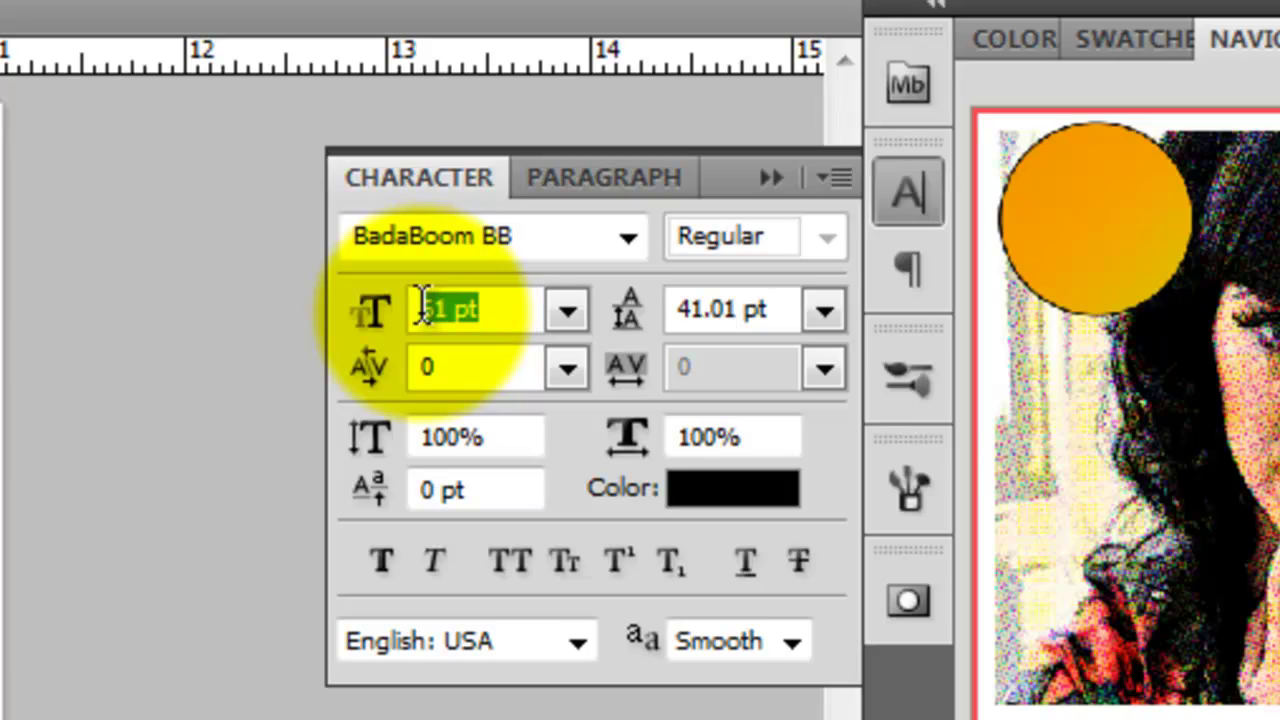
{"action": "type", "text": "110"}
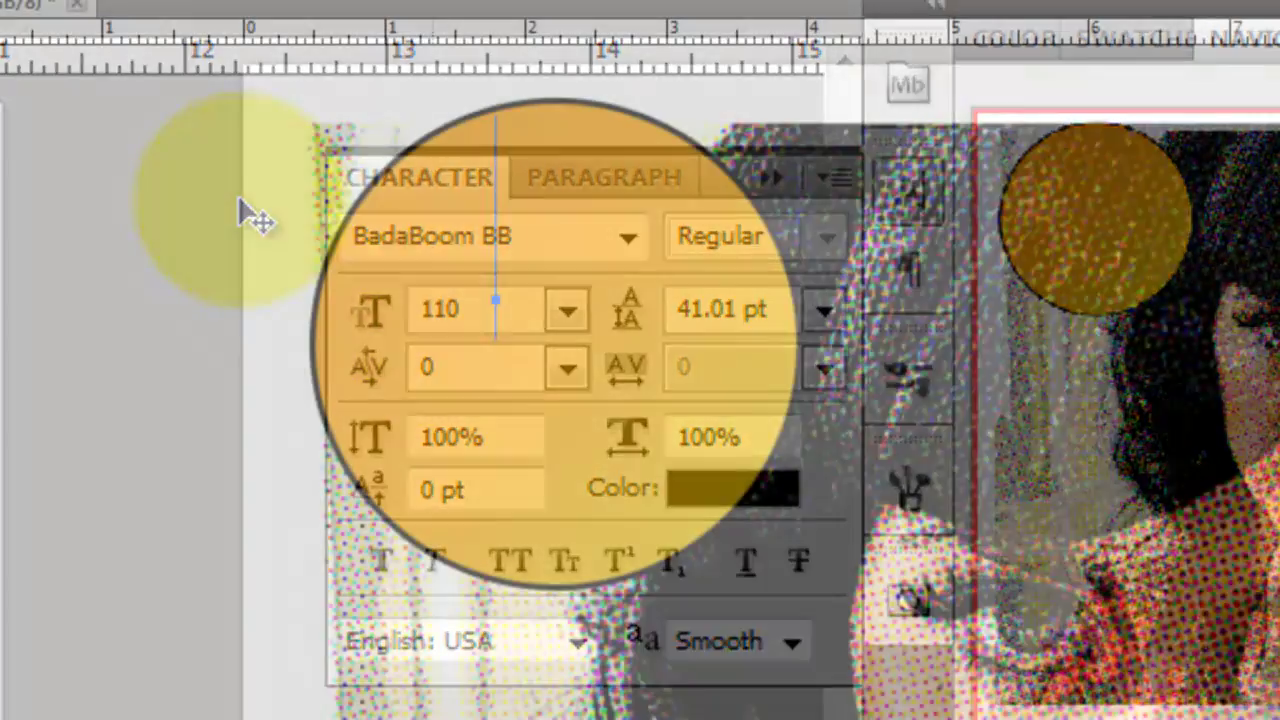
{"action": "type", "text": "KATY"}
{"action": "key", "text": "Return"}
{"action": "type", "text": "PERRY"}
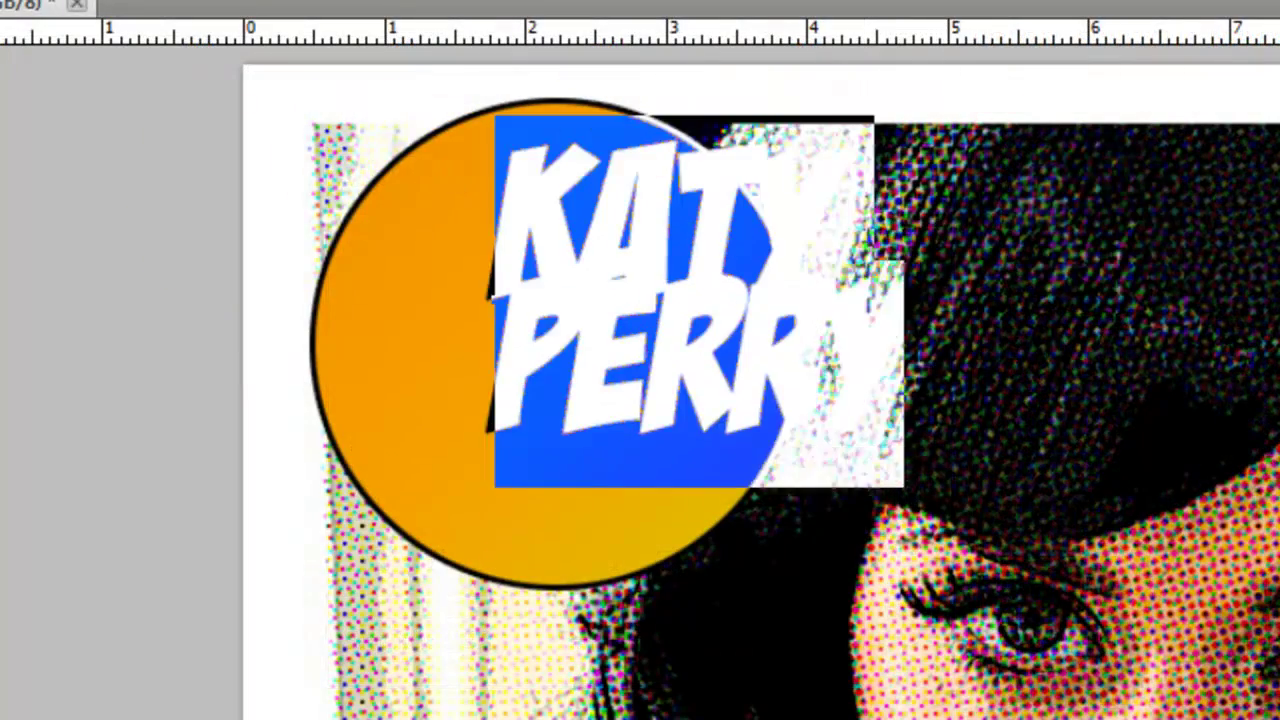
{"action": "left_click_drag", "start_coordinate": [494, 230], "coordinate": [606, 230]}
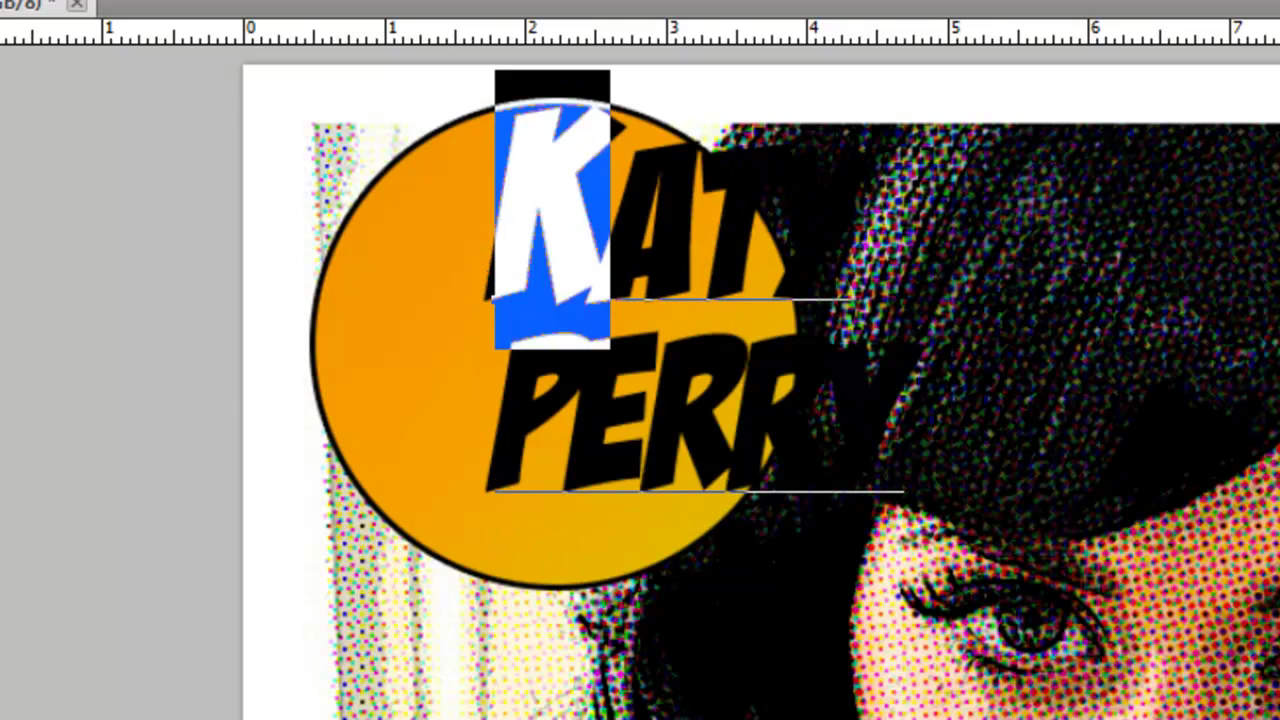
{"action": "left_click_drag", "start_coordinate": [494, 400], "coordinate": [592, 400]}
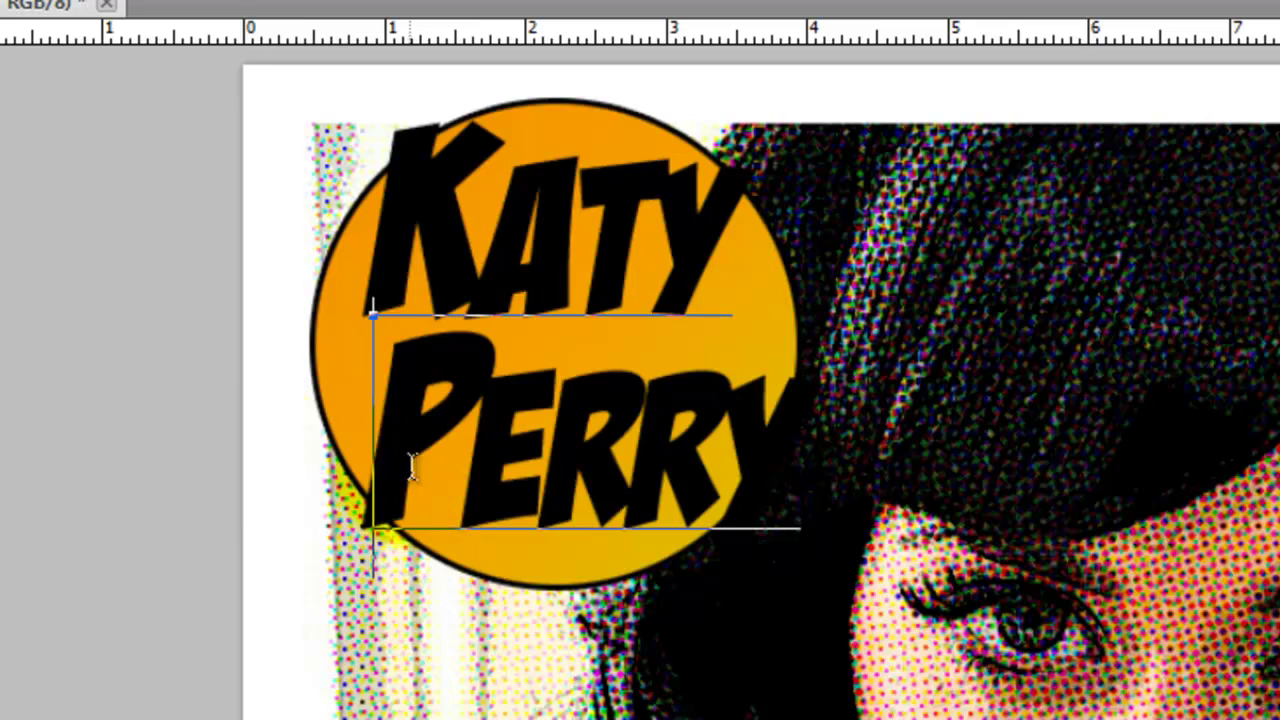
{"action": "left_click", "coordinate": [263, 471]}
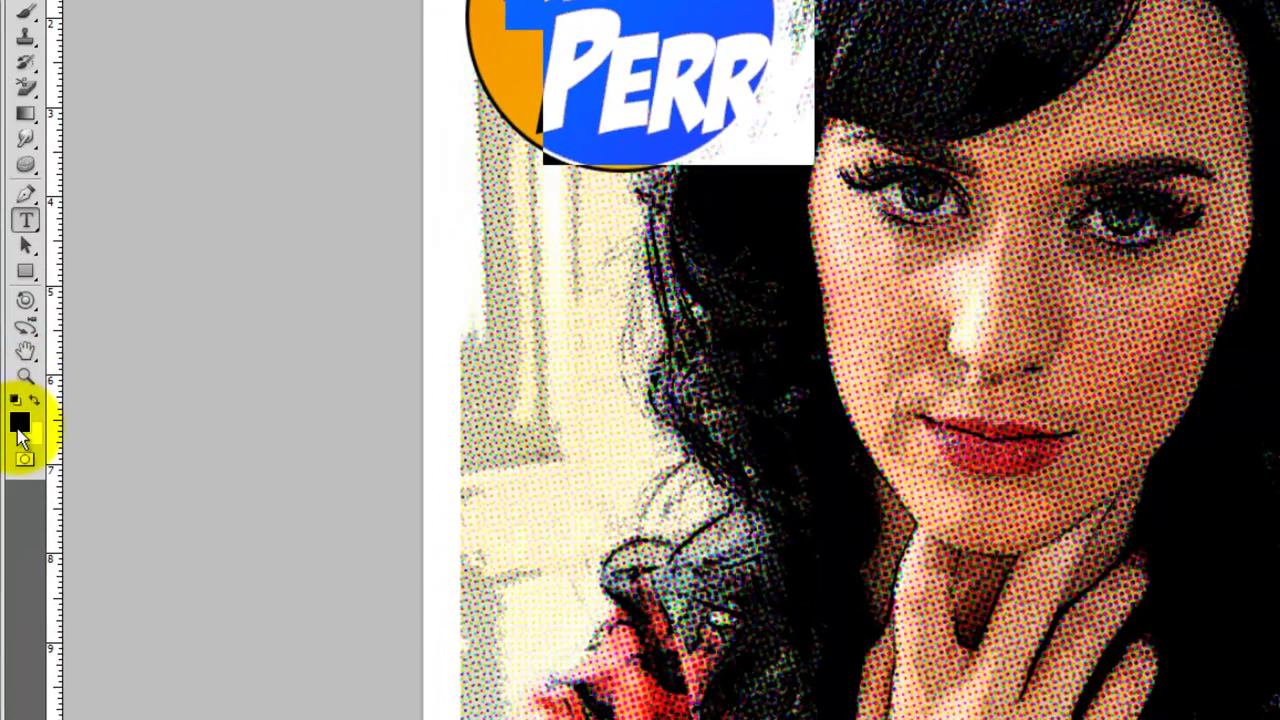
- Set the foreground colour to hex e50069 in the Color Picker
{"action": "left_click", "coordinate": [20, 425]}
{"action": "left_click", "coordinate": [642, 597]}
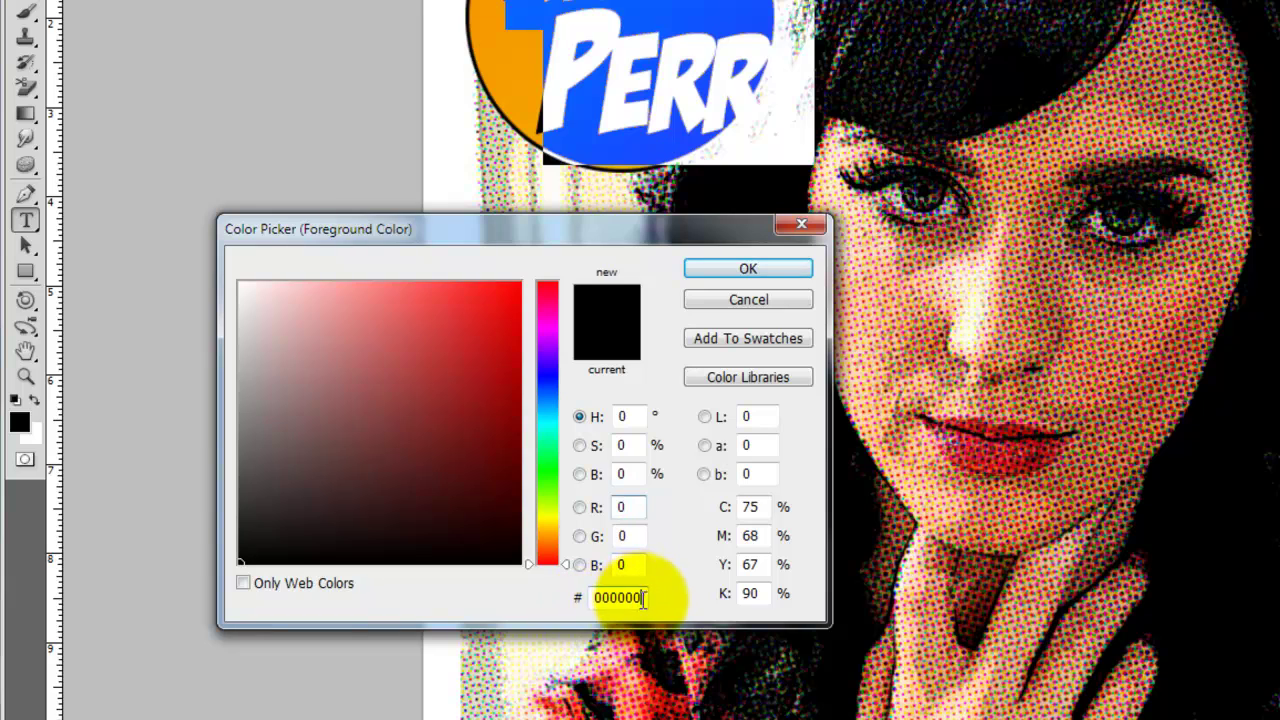
{"action": "left_click_drag", "start_coordinate": [642, 597], "coordinate": [614, 557]}
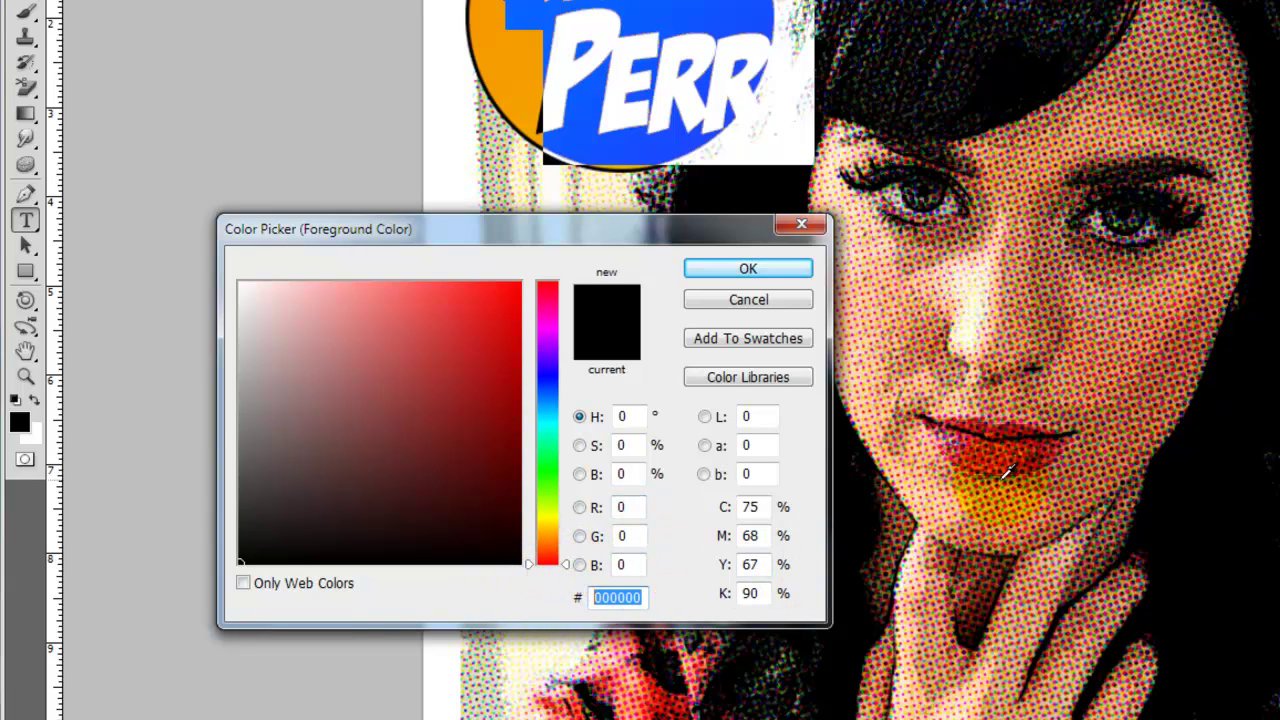
{"action": "type", "text": "e50069"}
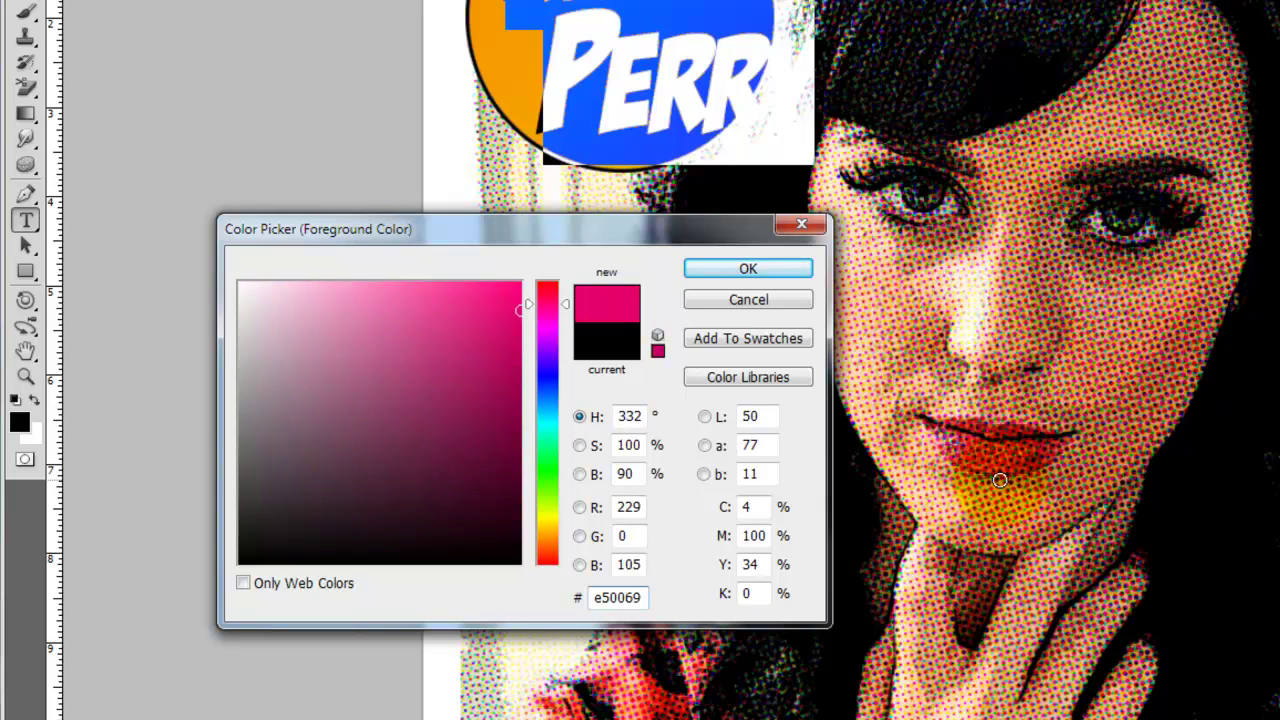
{"action": "left_click", "coordinate": [772, 267]}
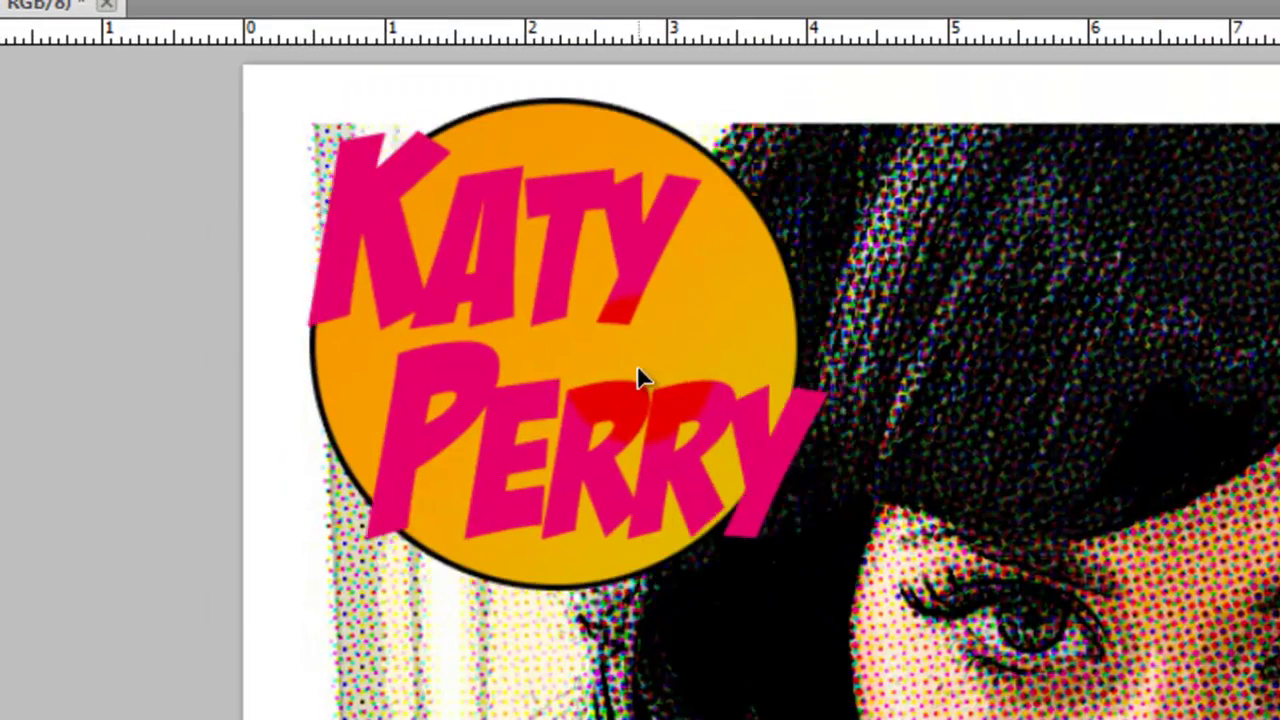
- Rotate the KATY PERRY title to rise toward the right, then nudge it up and left
{"action": "key", "text": "ctrl+t"}
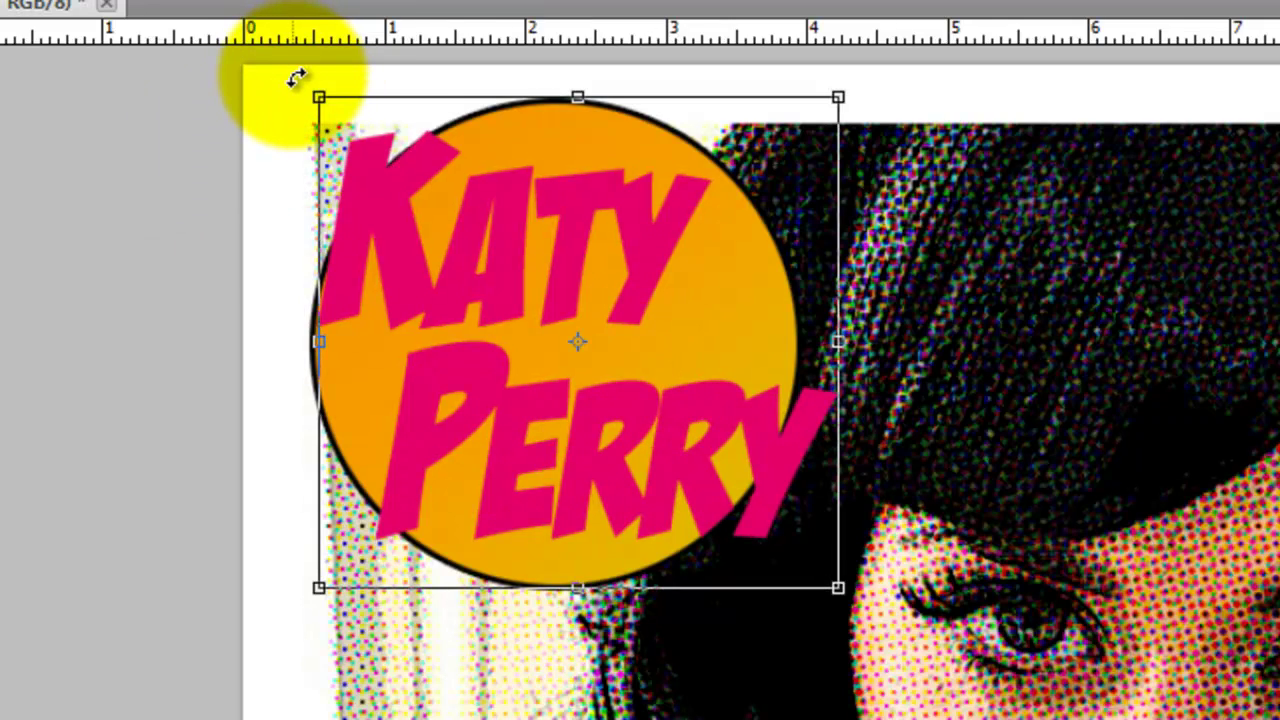
{"action": "left_click_drag", "start_coordinate": [297, 77], "coordinate": [226, 133]}
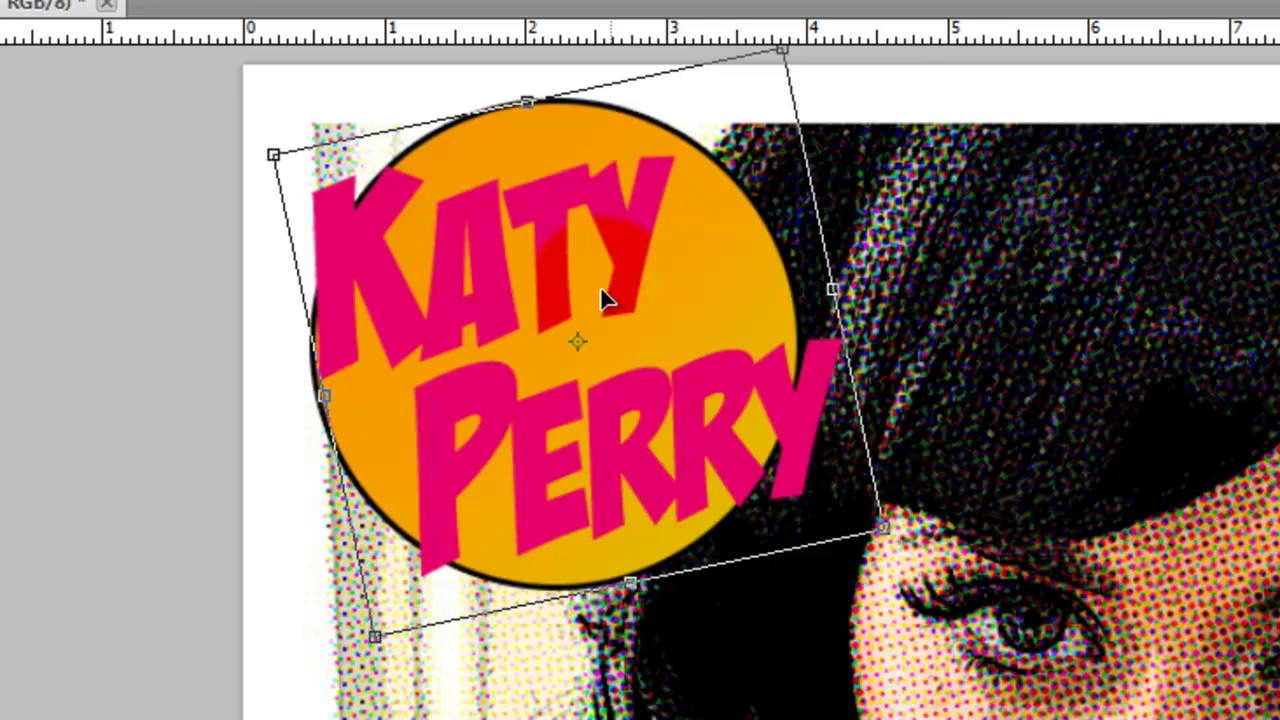
{"action": "left_click_drag", "start_coordinate": [595, 295], "coordinate": [574, 288]}
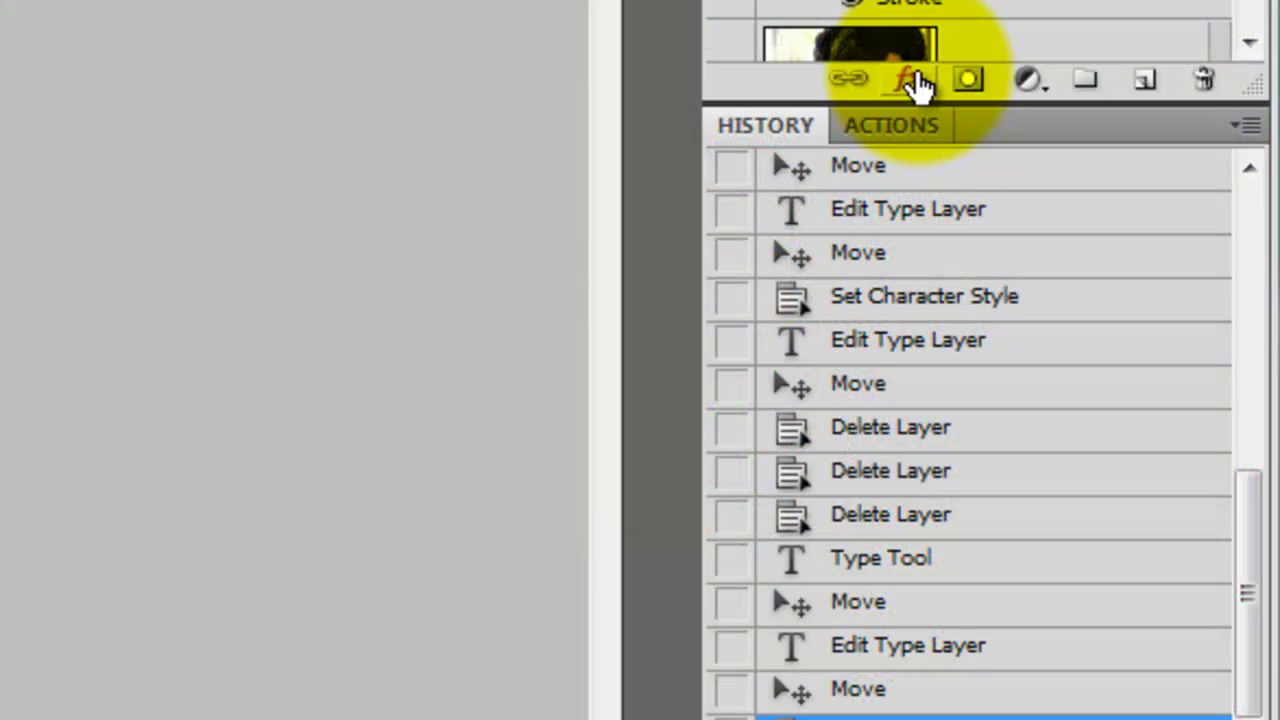
- Give the Katy Perry title an outside stroke in cream #fffeed
{"action": "left_click", "coordinate": [915, 78]}
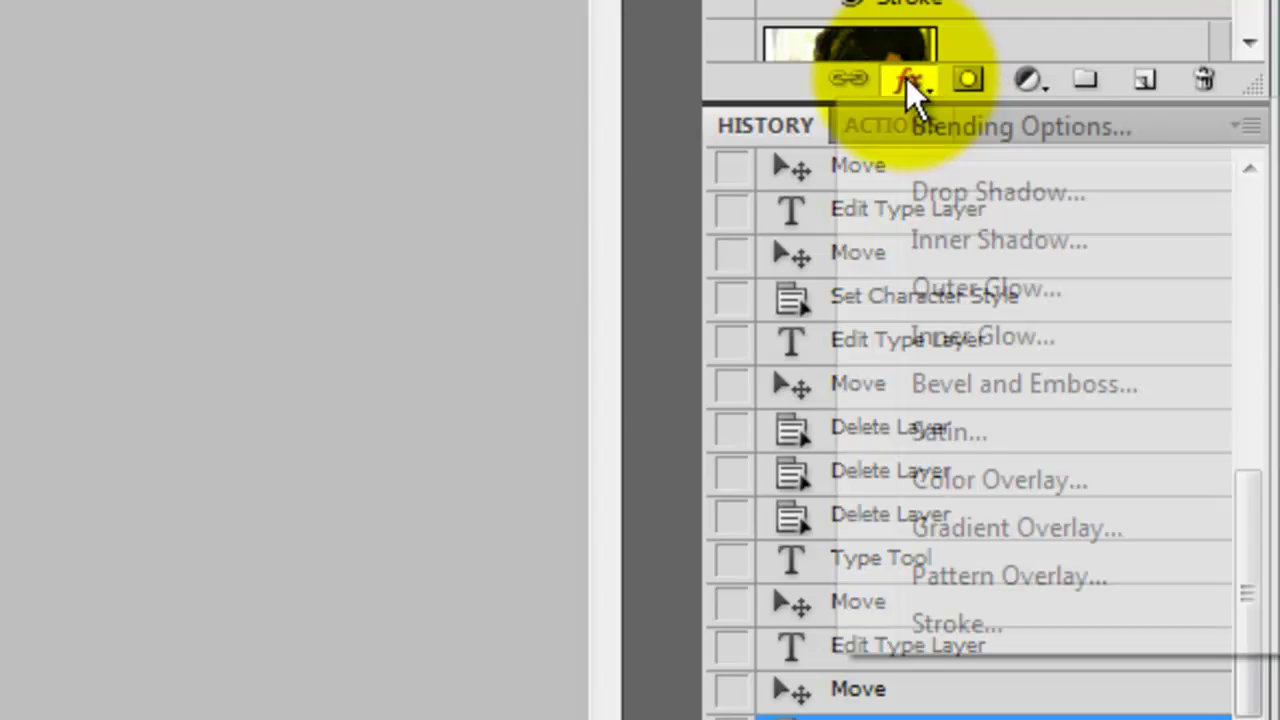
{"action": "left_click", "coordinate": [956, 624]}
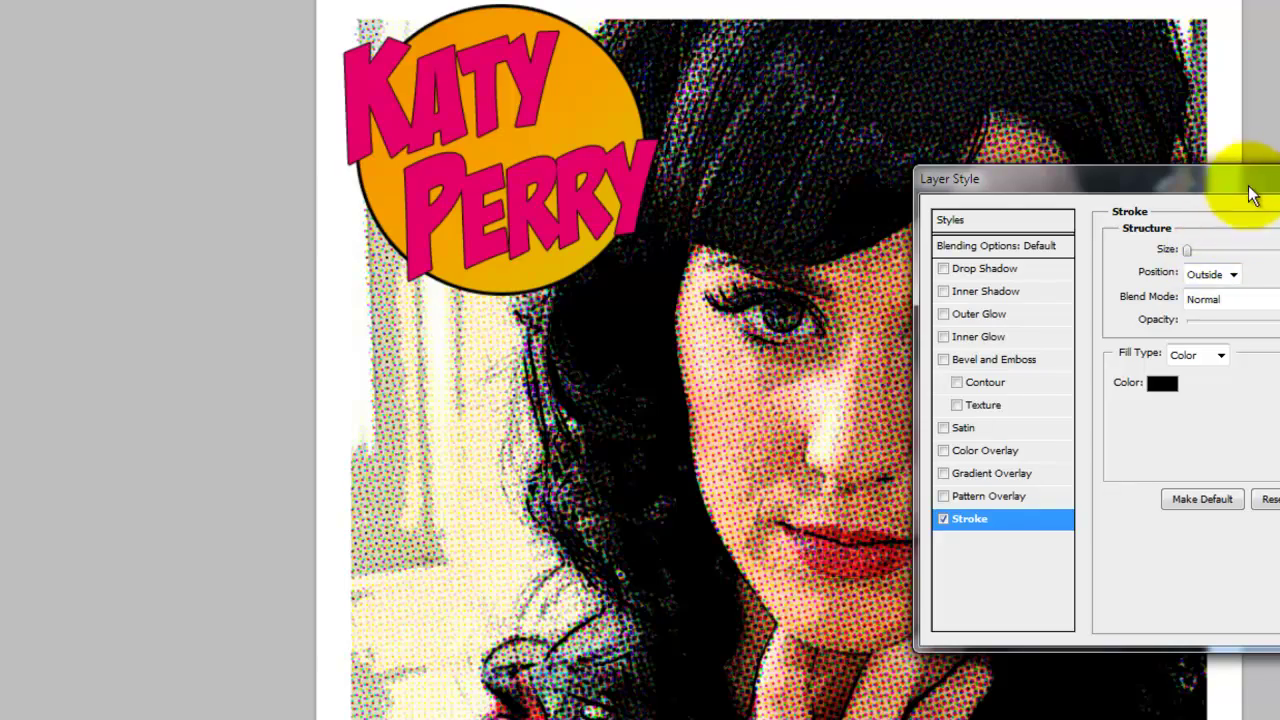
{"action": "left_click_drag", "start_coordinate": [1245, 185], "coordinate": [1002, 159]}
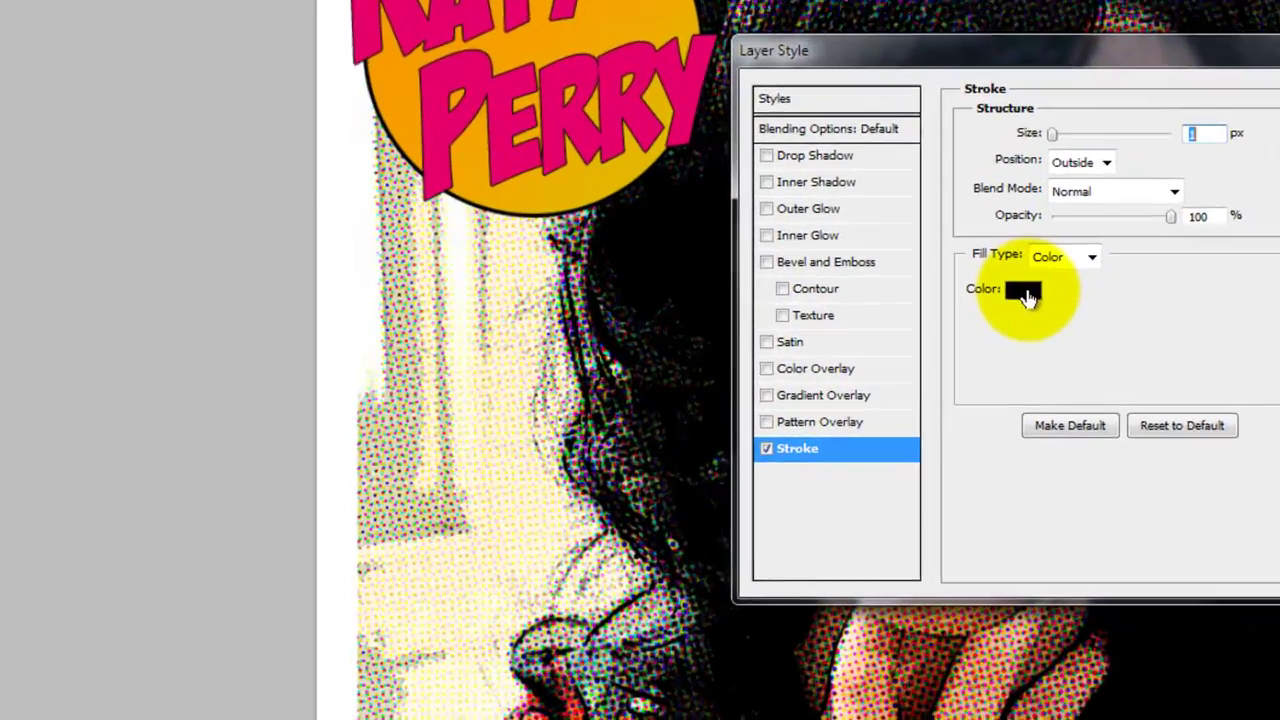
{"action": "left_click", "coordinate": [919, 360]}
{"action": "left_click", "coordinate": [571, 666]}
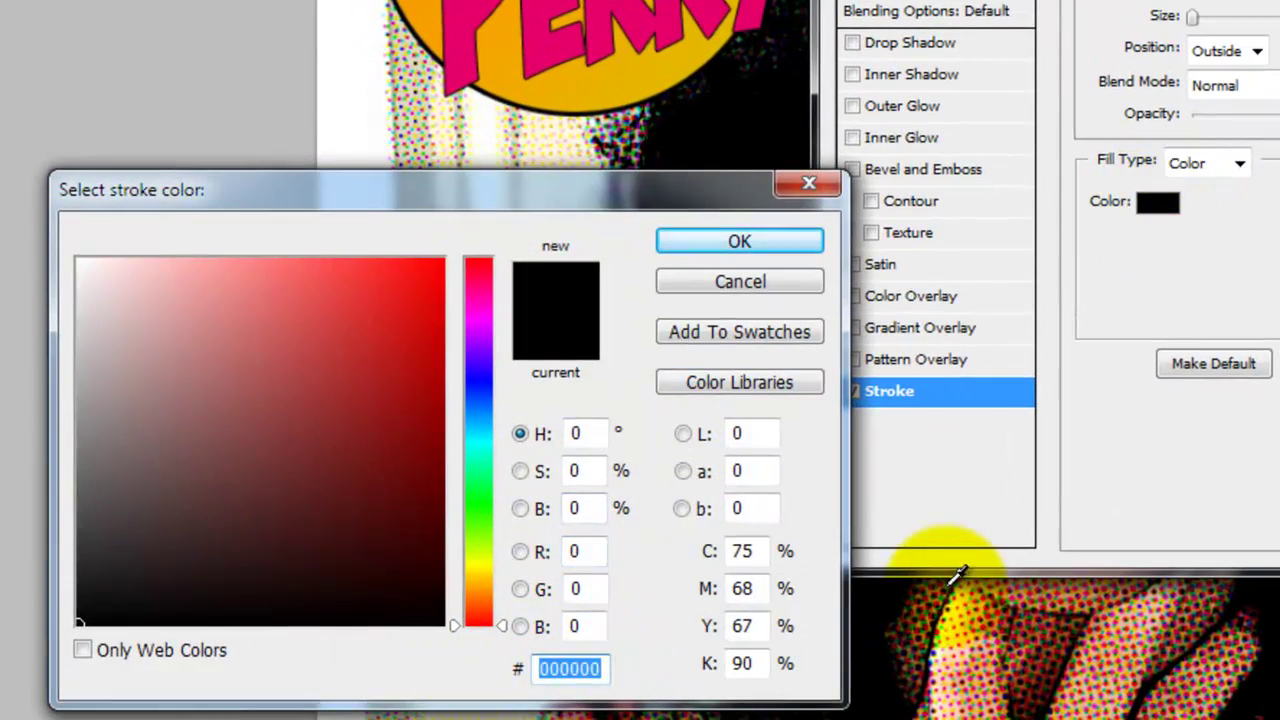
{"action": "type", "text": "fffeed"}
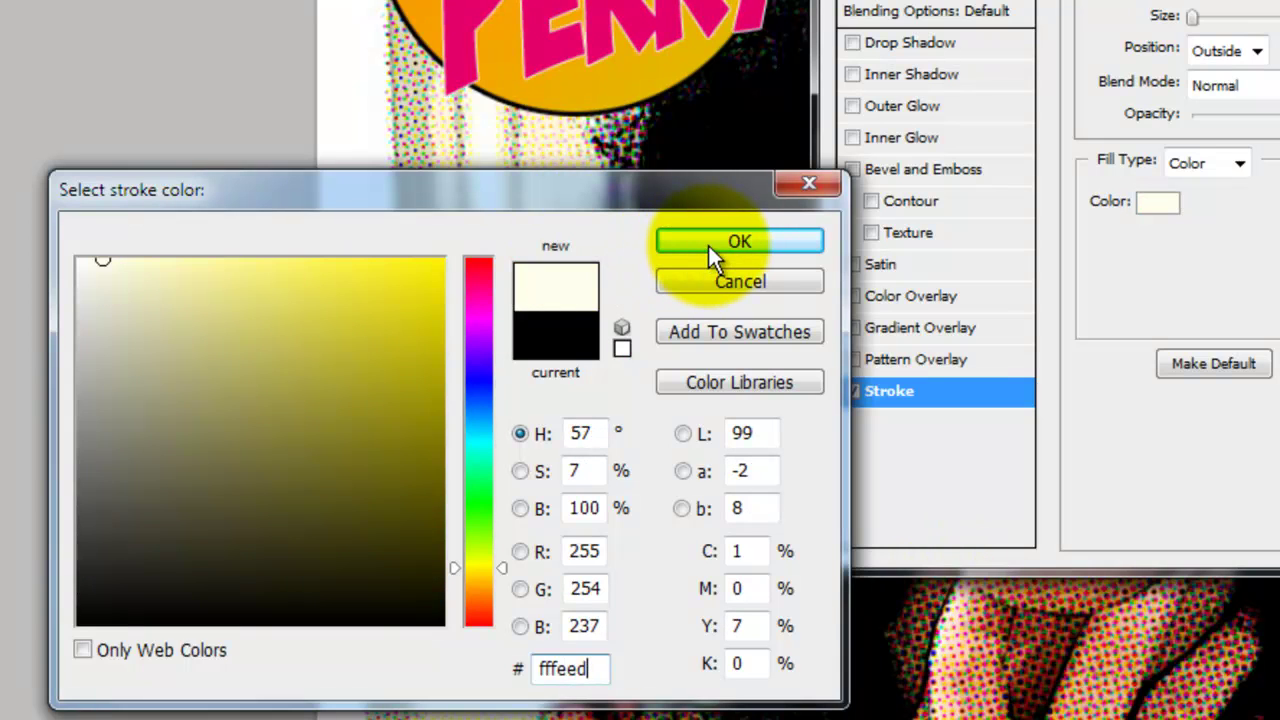
{"action": "left_click", "coordinate": [737, 246]}
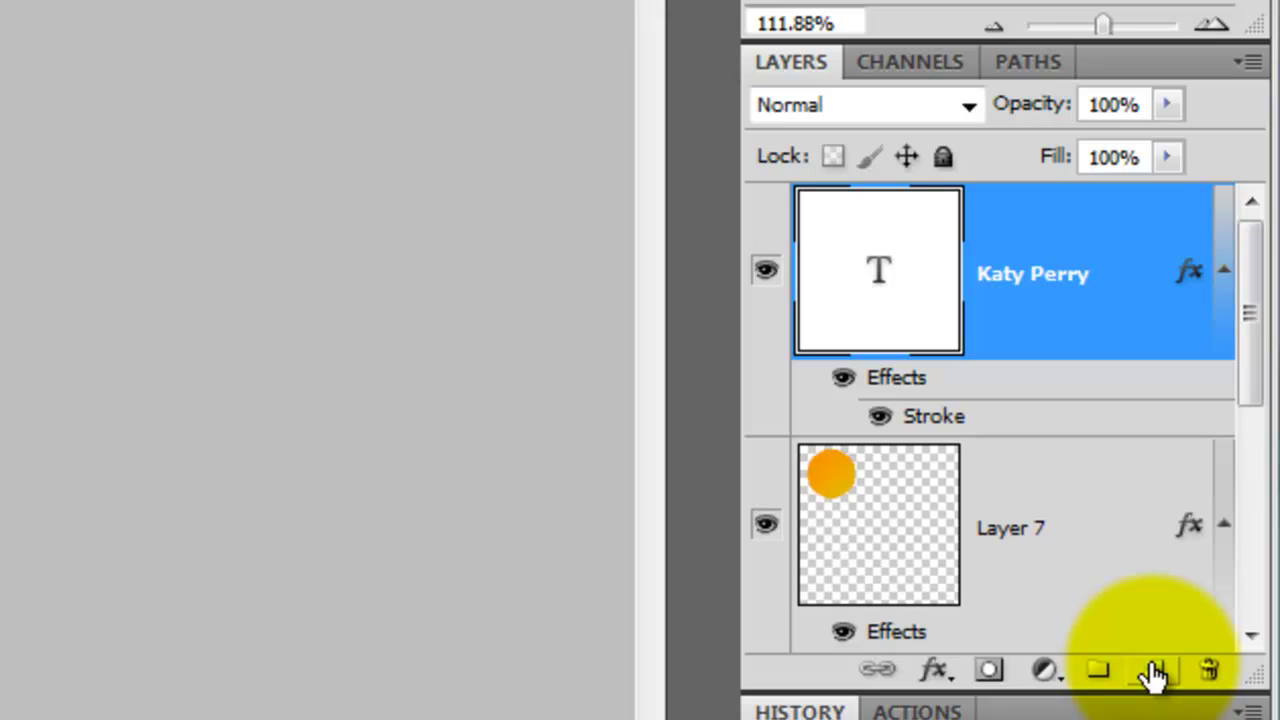
- Merge the Katy Perry text layer with a new empty layer into pixel Layer 8
{"action": "left_click", "coordinate": [1155, 675]}
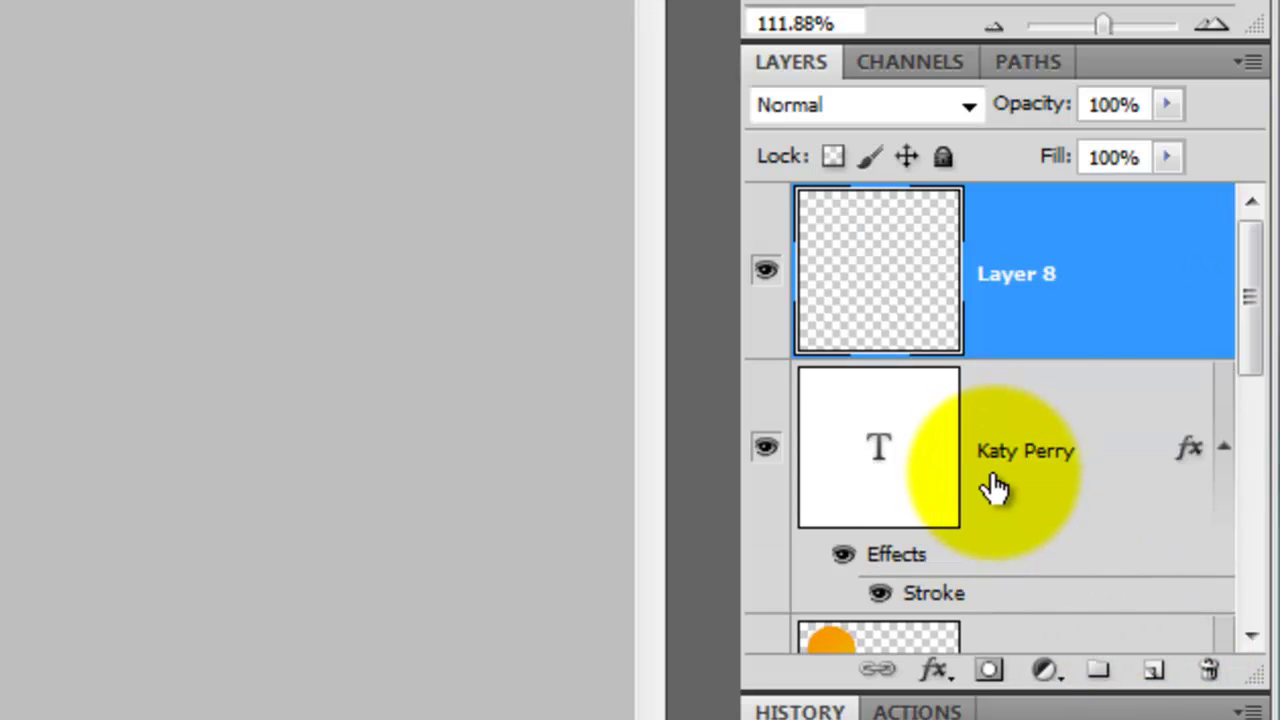
{"action": "left_click", "coordinate": [1034, 400], "text": "shift"}
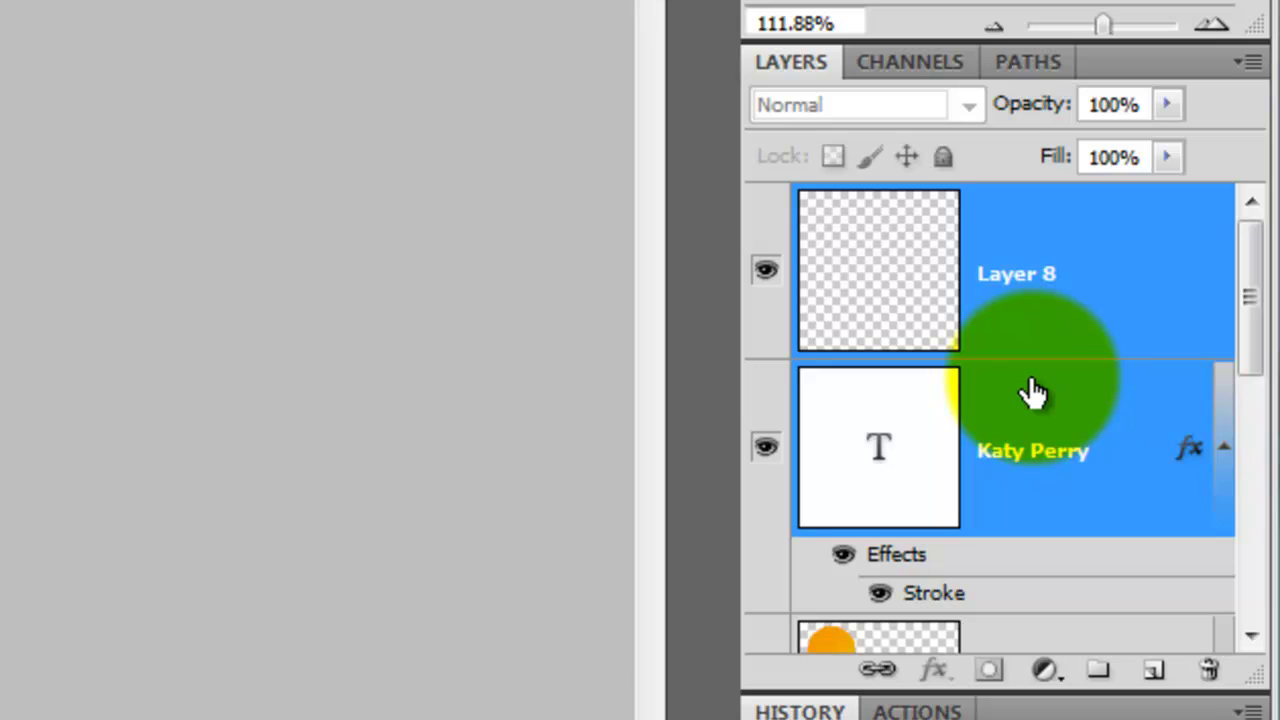
{"action": "key", "text": "ctrl+e"}
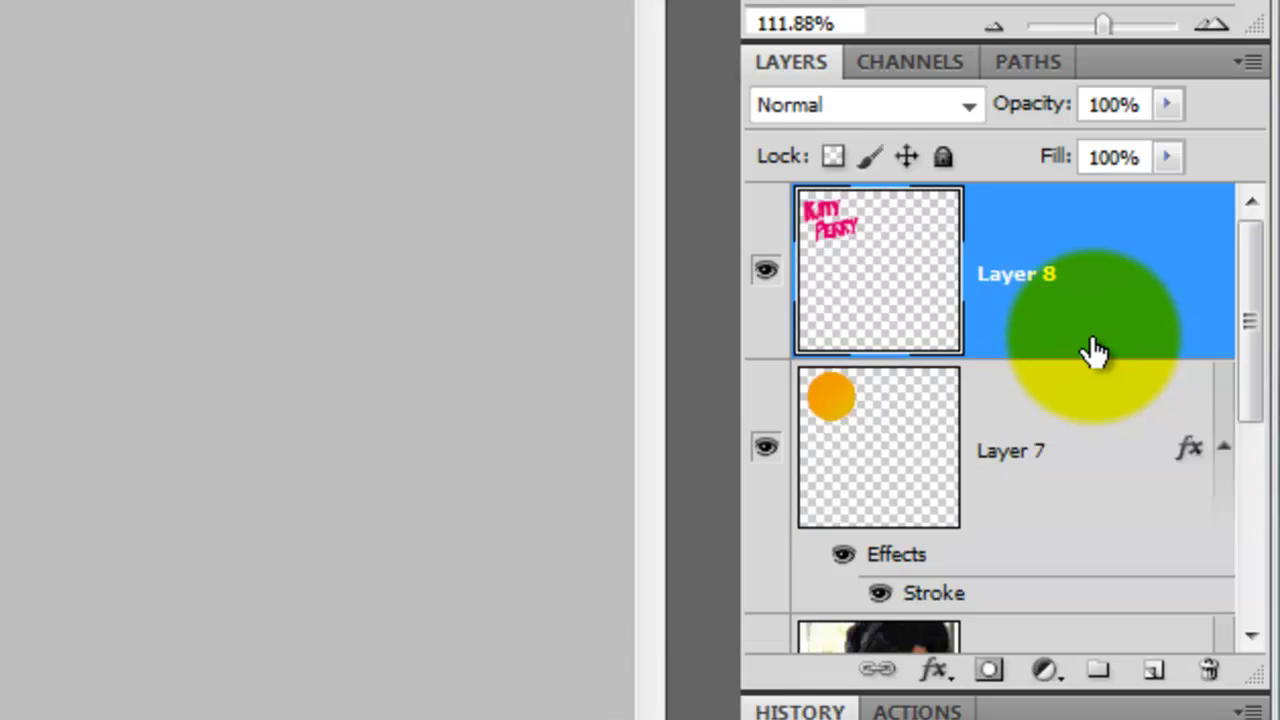
- Add a drop shadow to Layer 8 with distance 12 px, size 0 and 15% opacity
{"action": "left_click", "coordinate": [949, 661]}
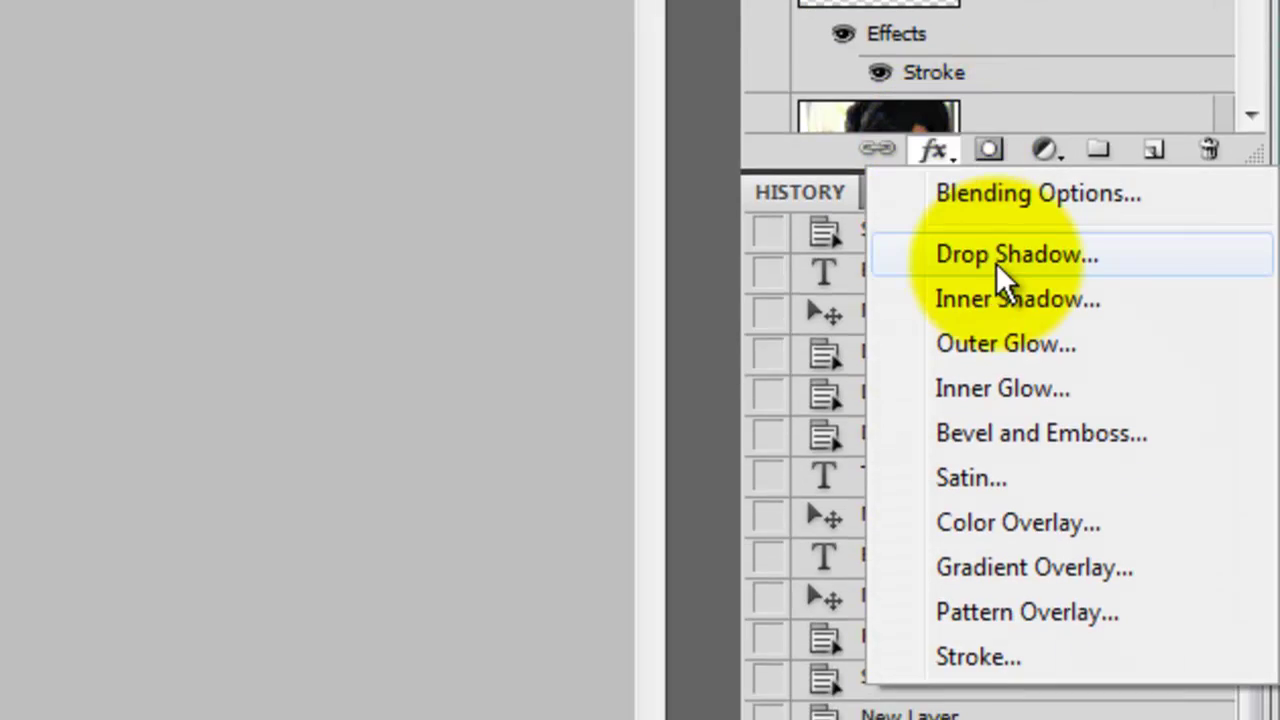
{"action": "left_click", "coordinate": [1016, 255]}
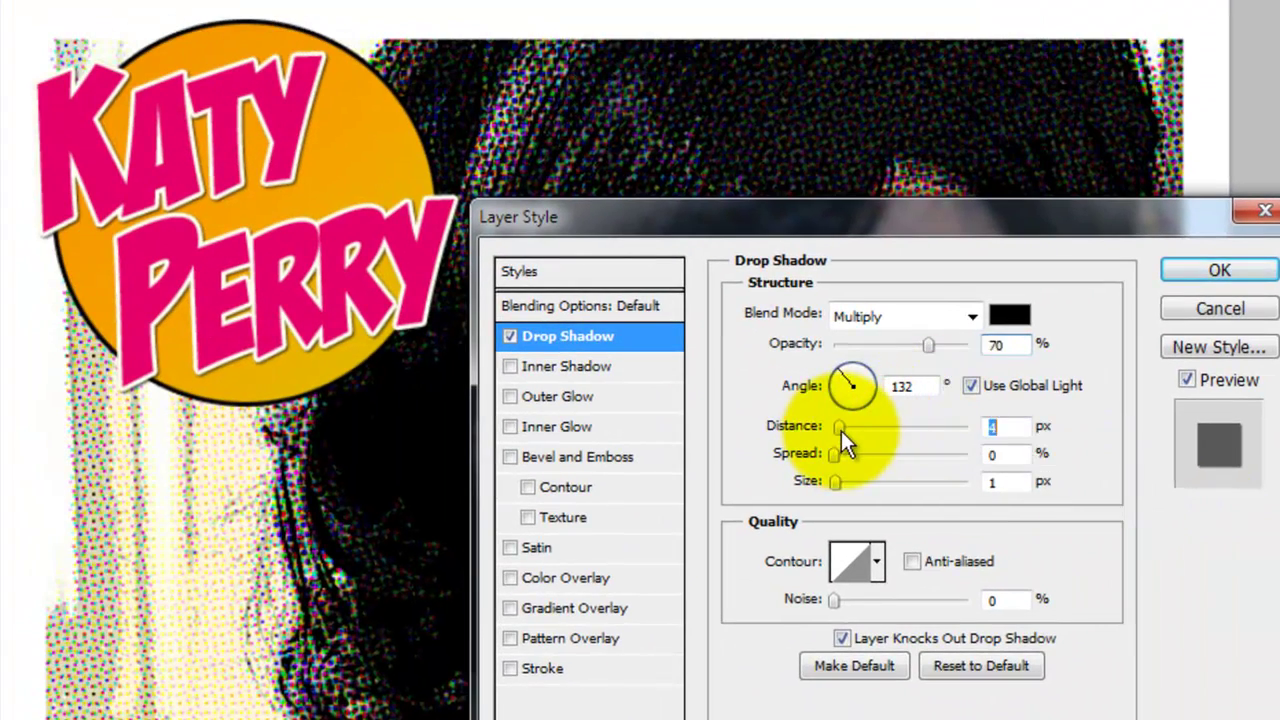
{"action": "left_click", "coordinate": [848, 429]}
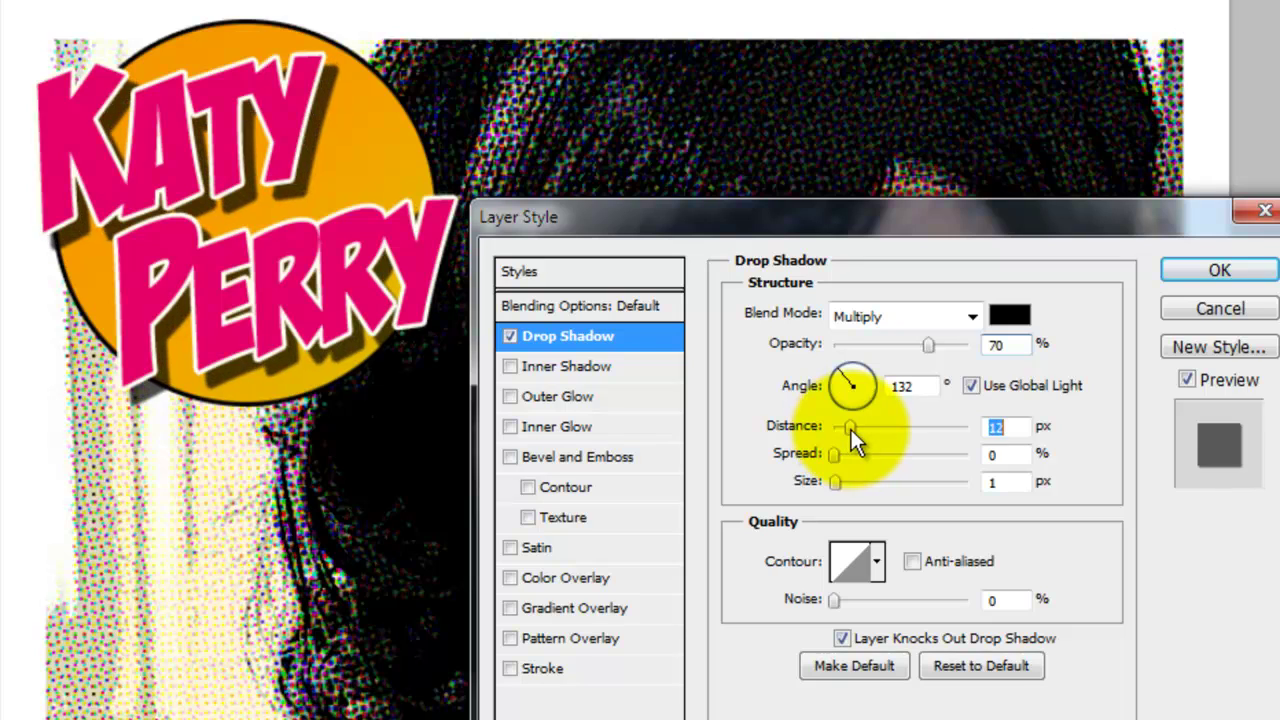
{"action": "key", "text": "Tab"}
{"action": "key", "text": "Tab"}
{"action": "type", "text": "0"}
{"action": "double_click", "coordinate": [995, 344]}
{"action": "type", "text": "15"}
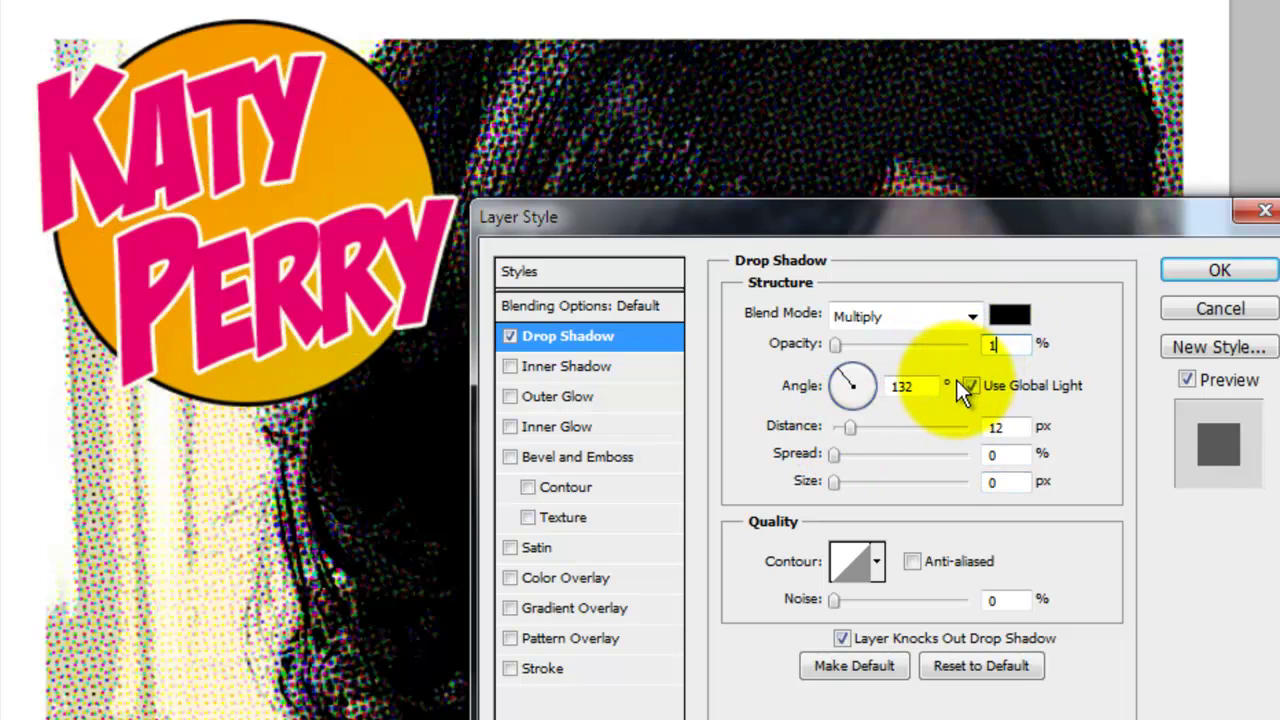
{"action": "left_click", "coordinate": [970, 319]}
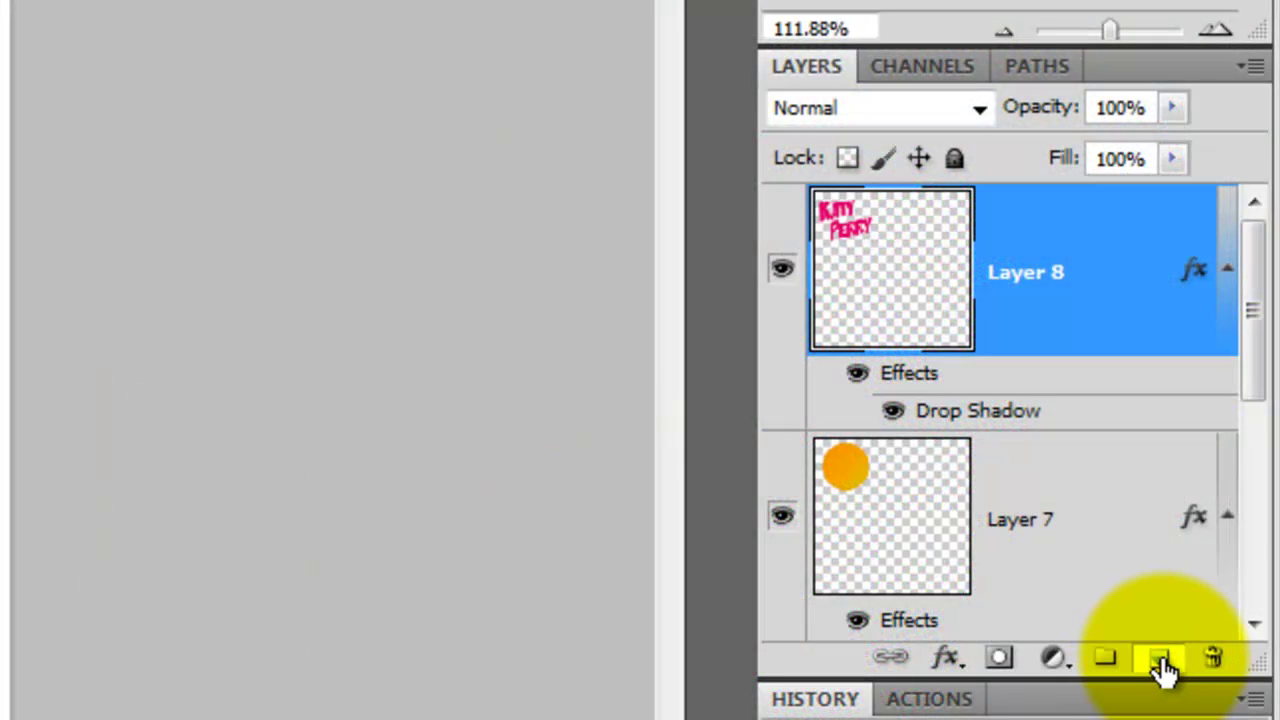
- Add empty Layer 9 and draw a rectangular marquee around the whole photo
{"action": "left_click", "coordinate": [1162, 662]}
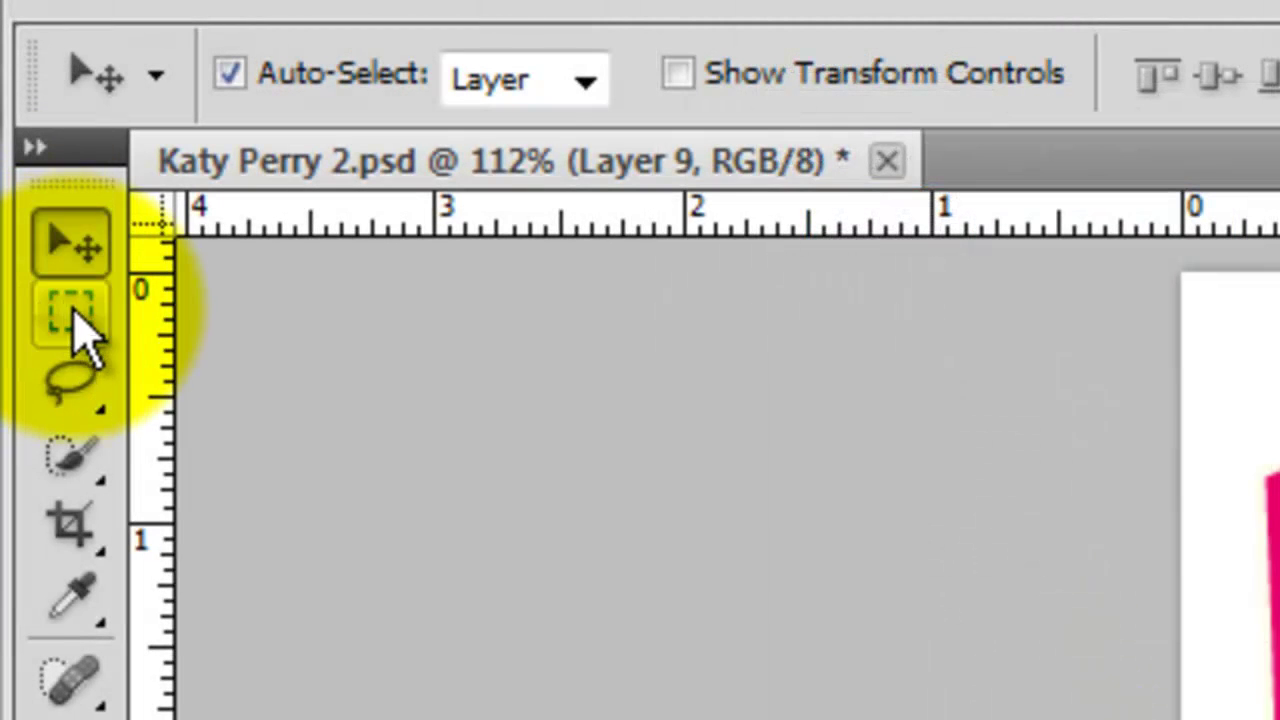
{"action": "left_click", "coordinate": [76, 318]}
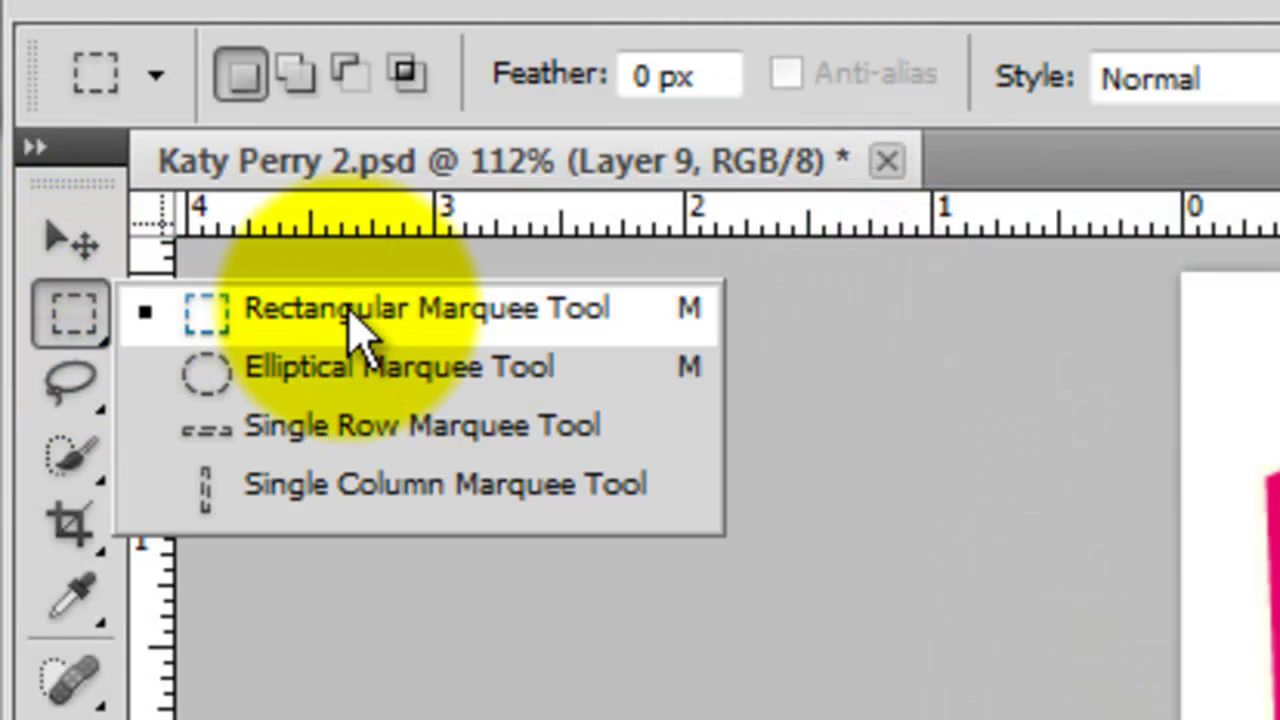
{"action": "left_click", "coordinate": [348, 302]}
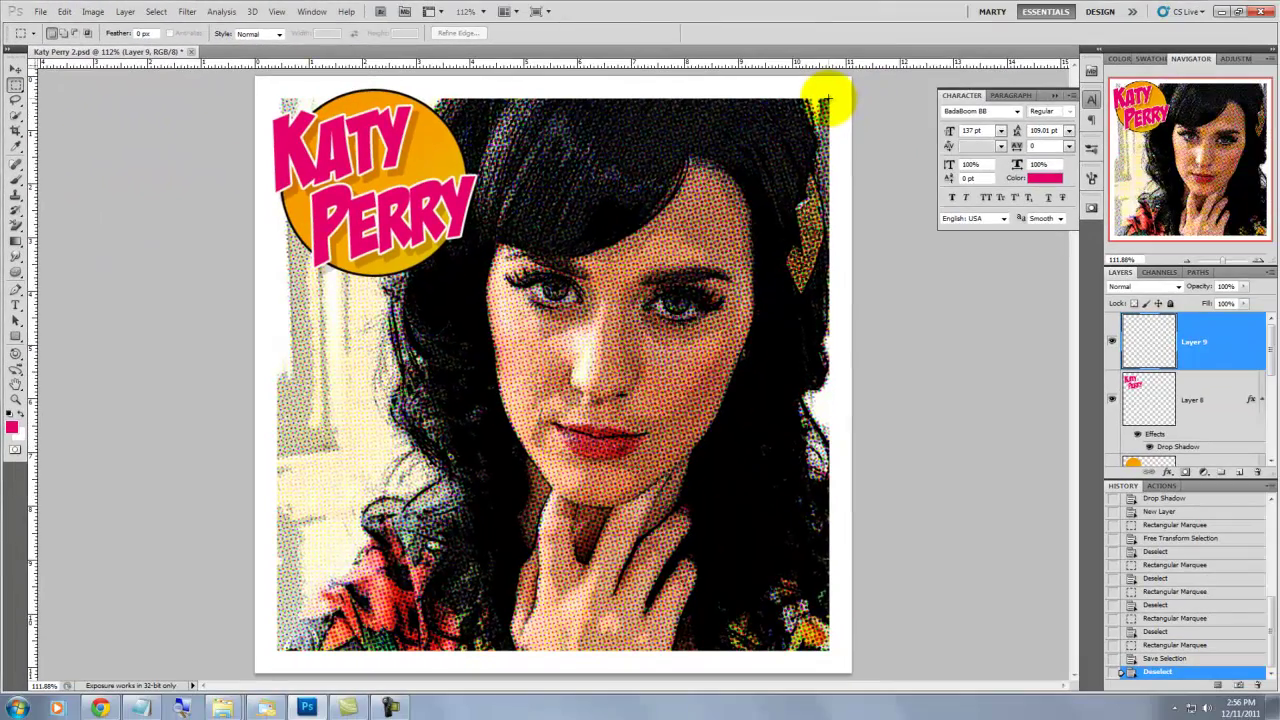
{"action": "left_click_drag", "start_coordinate": [829, 97], "coordinate": [280, 648]}
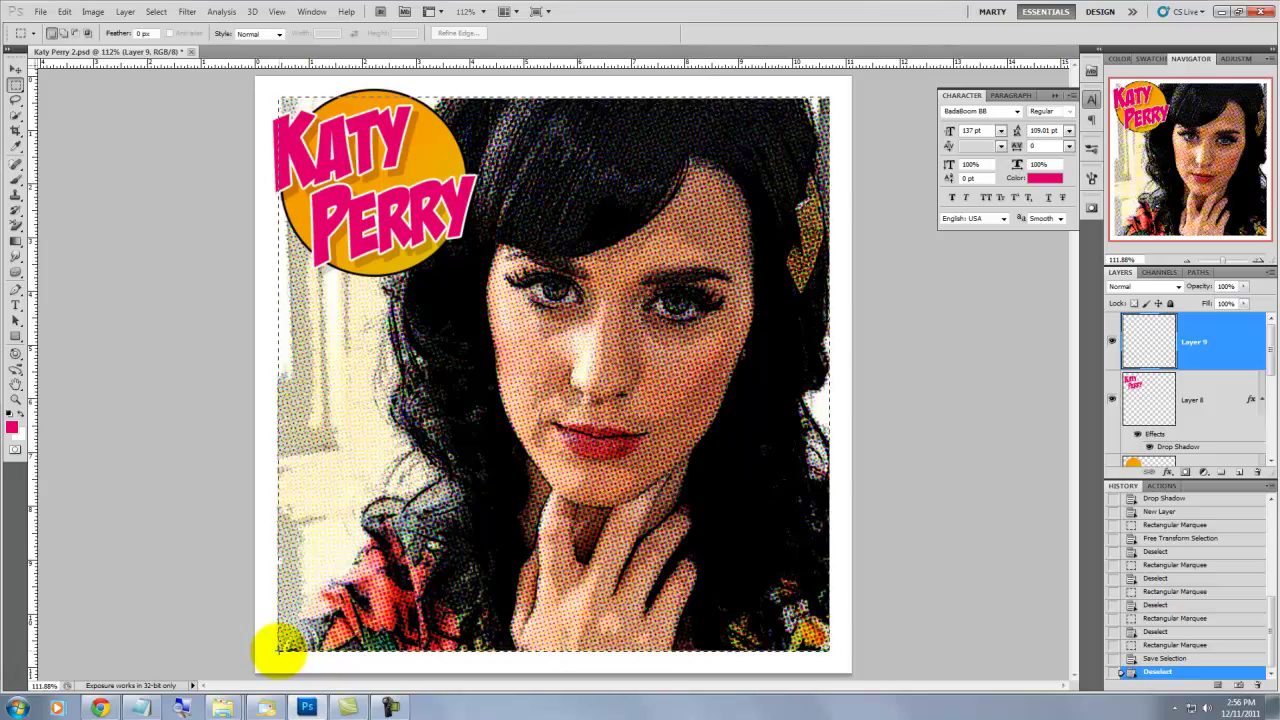
- Stroke the selection with a 3 px black border placed inside its edge
{"action": "left_click", "coordinate": [176, 33]}
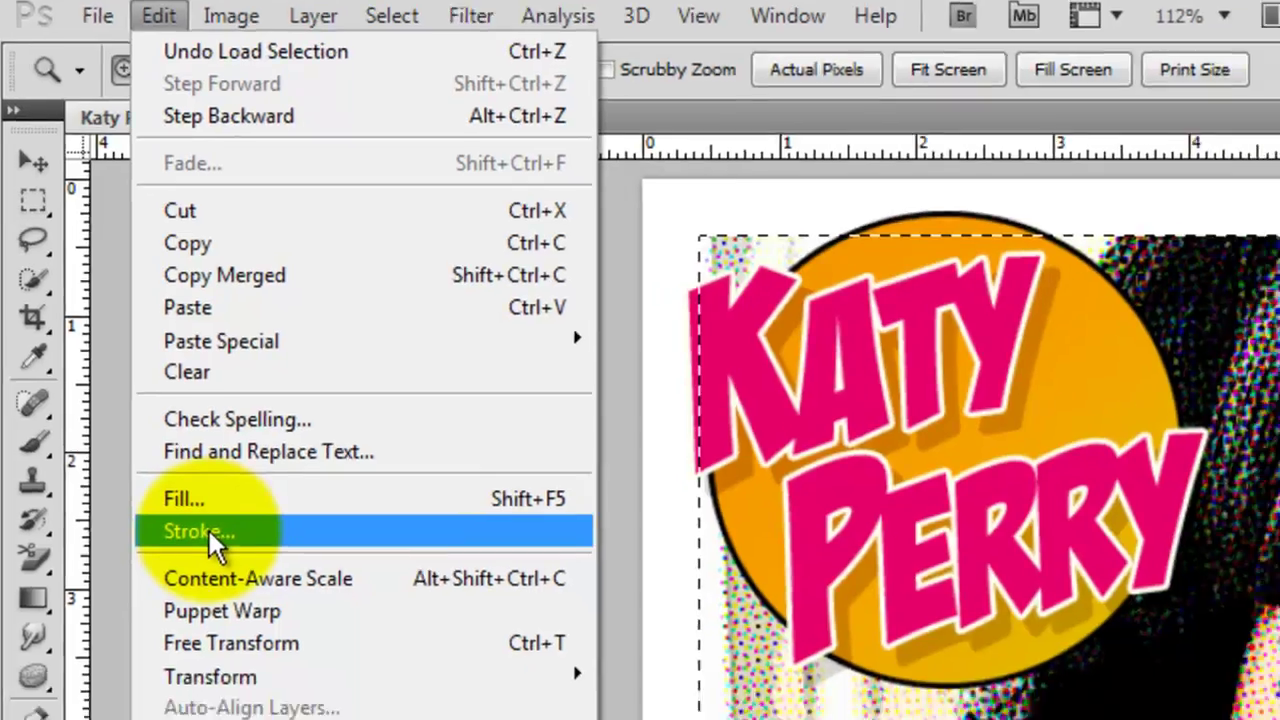
{"action": "left_click", "coordinate": [216, 584]}
{"action": "left_click", "coordinate": [1010, 150]}
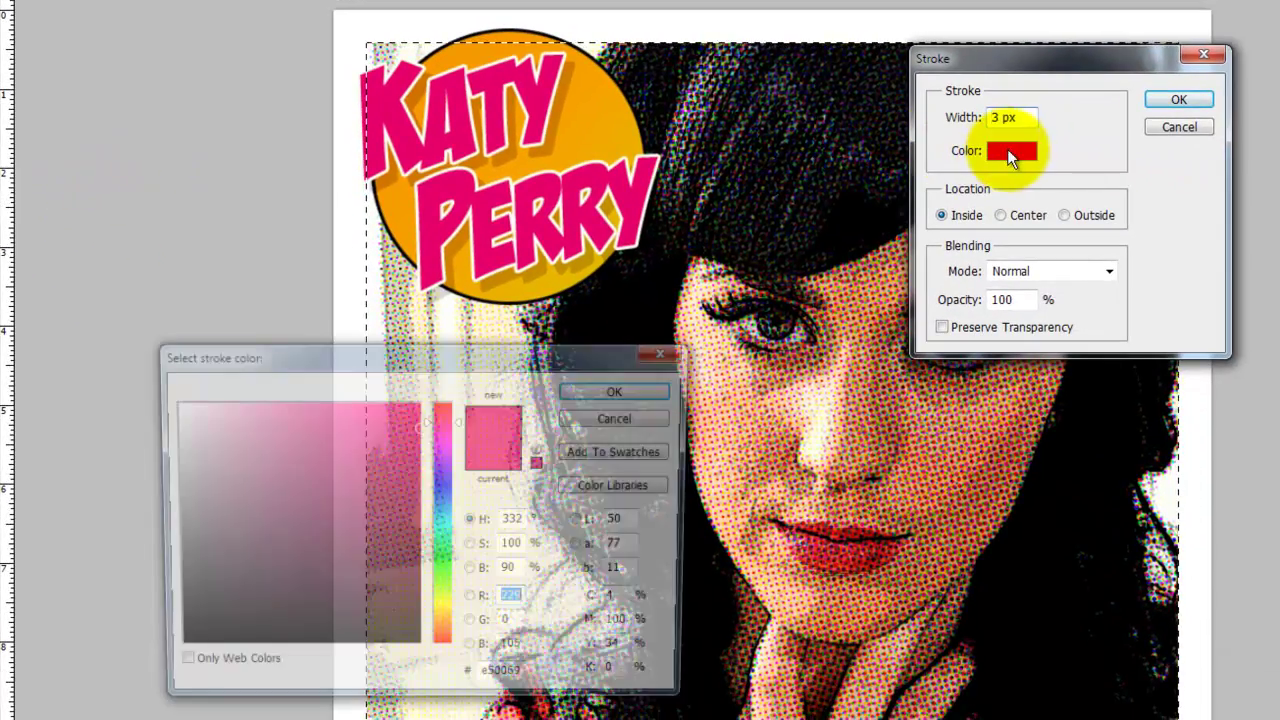
{"action": "left_click_drag", "start_coordinate": [390, 452], "coordinate": [102, 672]}
{"action": "left_click", "coordinate": [620, 390]}
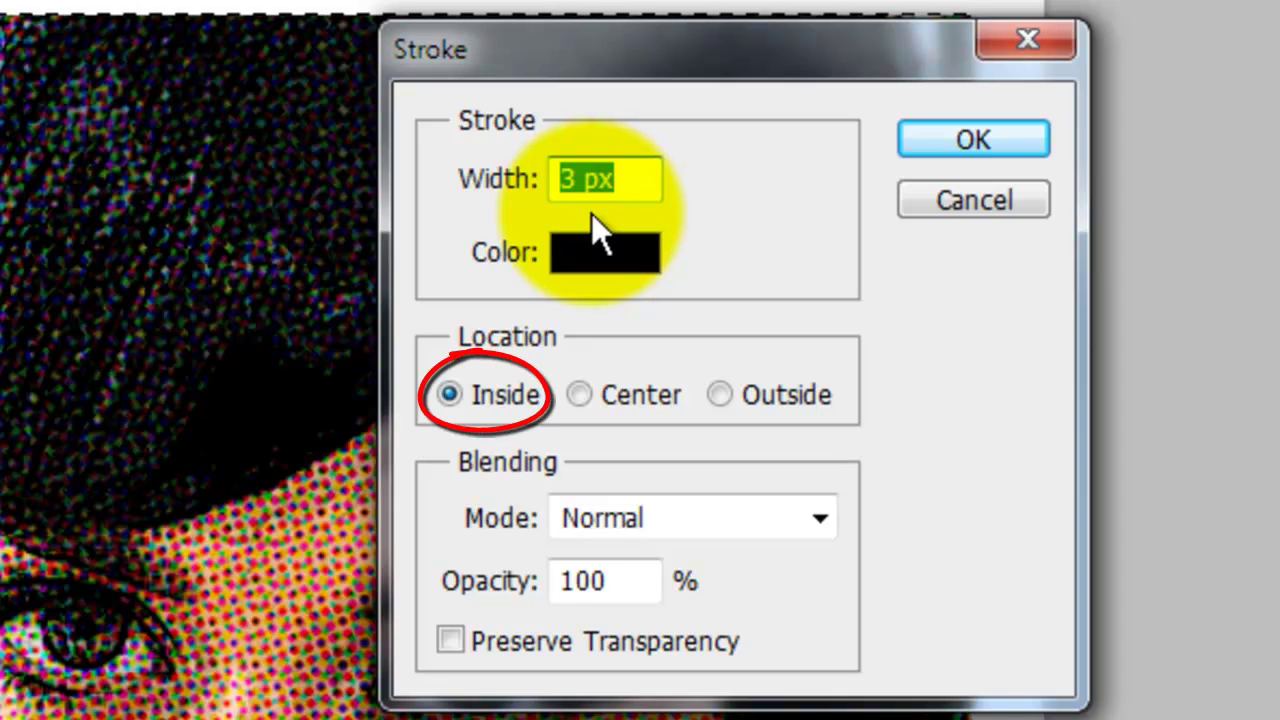
{"action": "type", "text": "3px"}
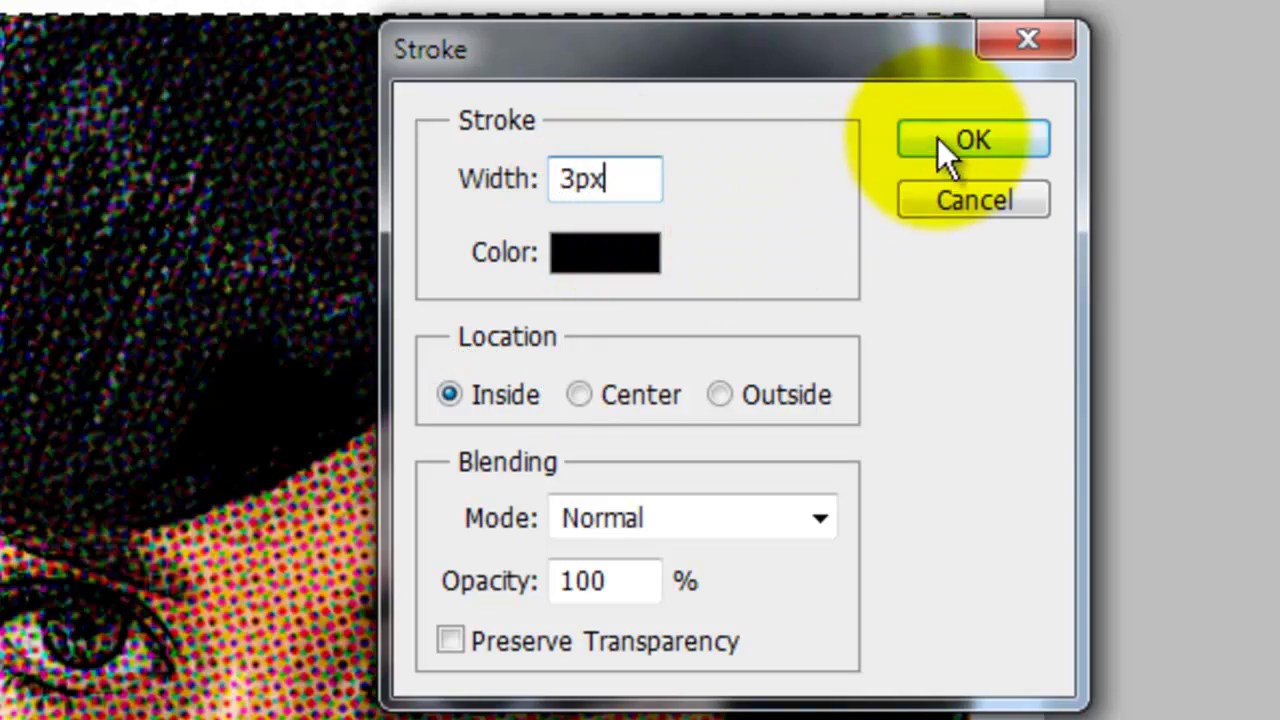
{"action": "left_click", "coordinate": [955, 140]}
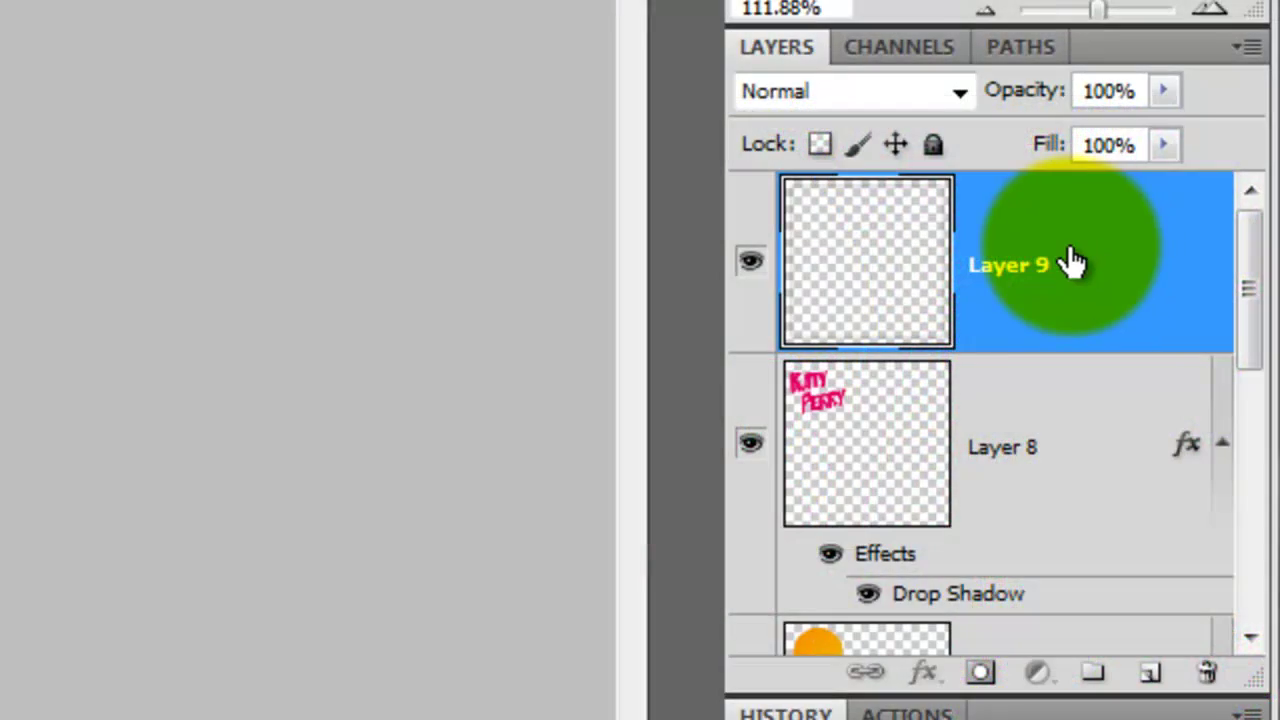
- Move Layer 9 down in the stack and rename it BORDER
{"action": "left_click_drag", "start_coordinate": [1085, 265], "coordinate": [1090, 393]}
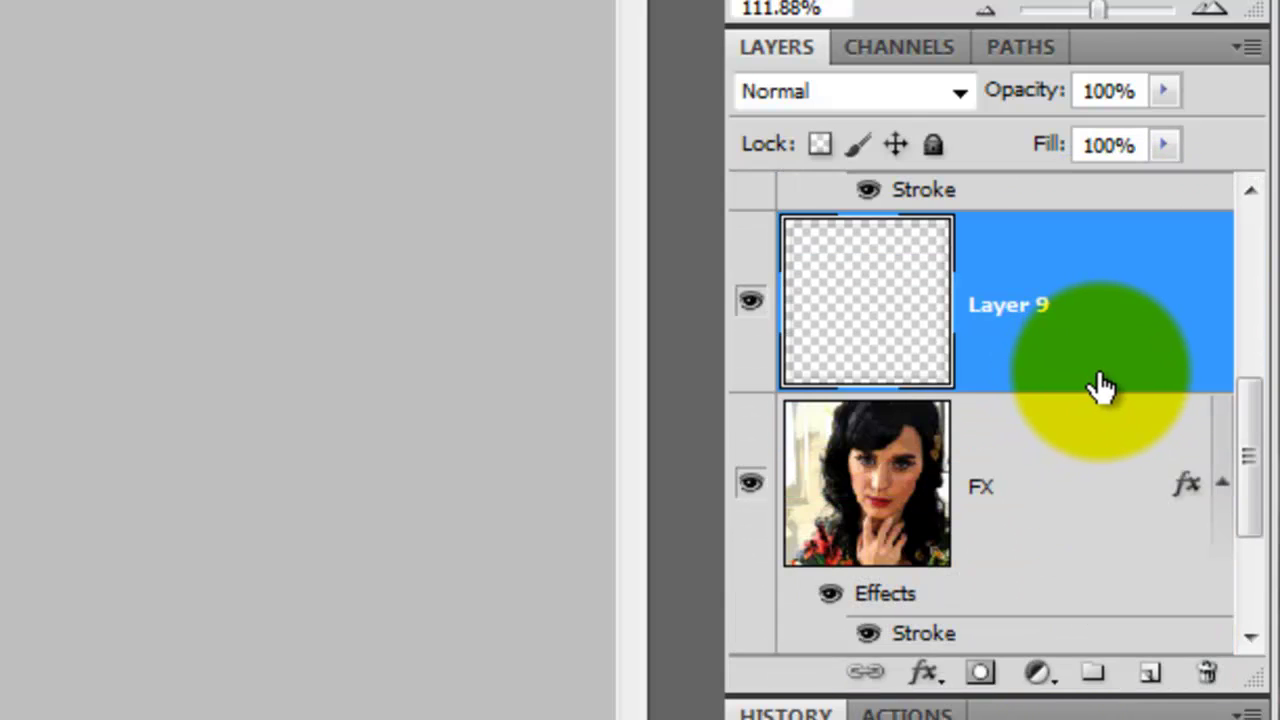
{"action": "double_click", "coordinate": [1010, 304]}
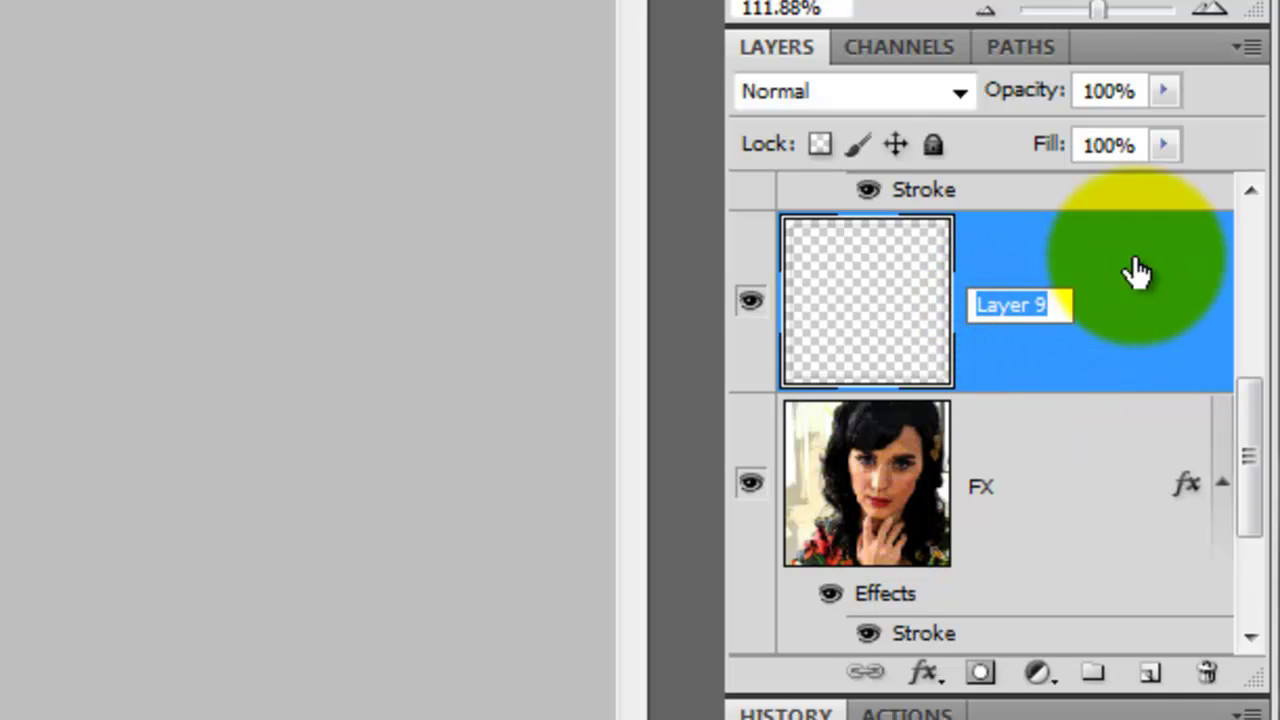
{"action": "type", "text": "BORD"}
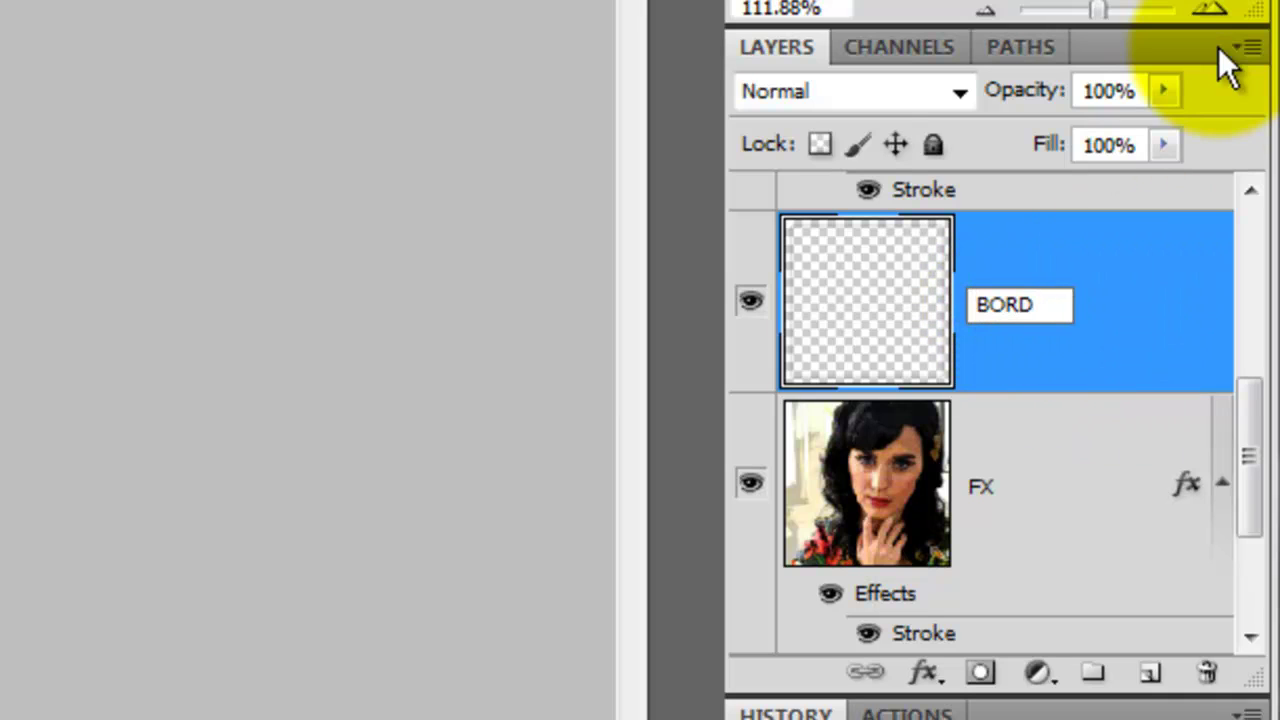
{"action": "type", "text": "ER"}
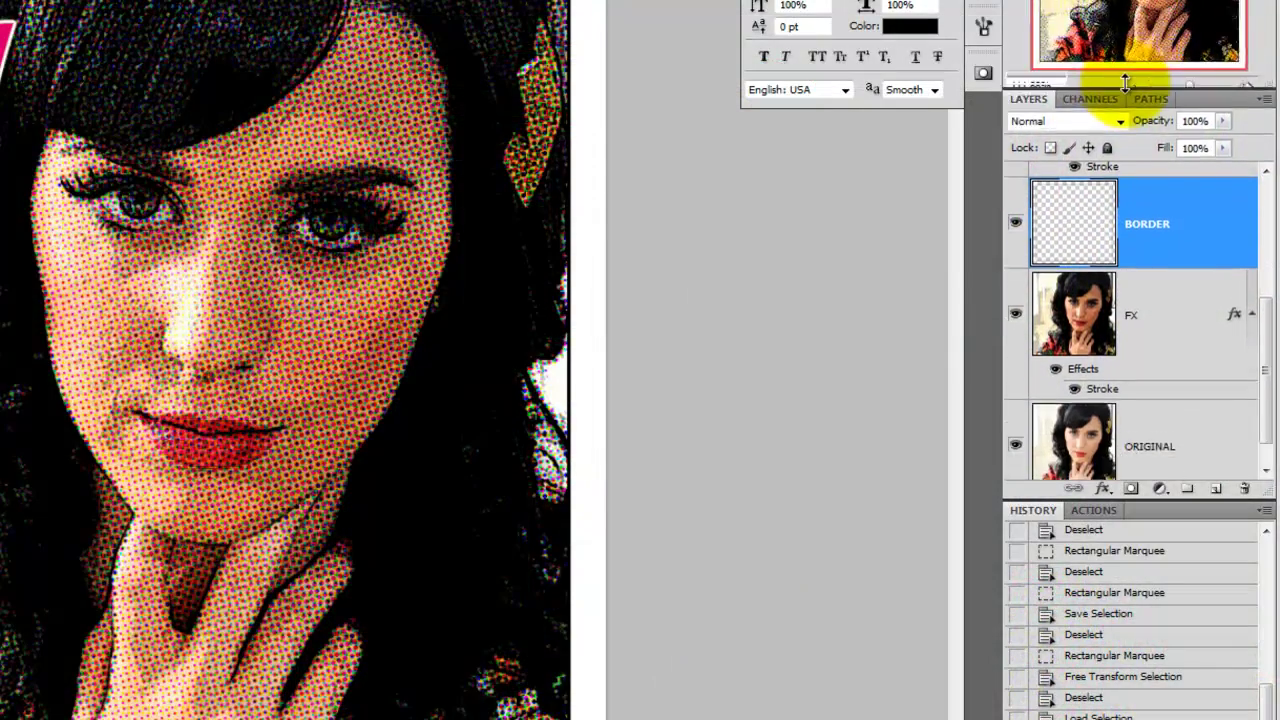
- Enlarge the Layers panel and collapse the effects lists of Layer 7 and Layer 8
{"action": "left_click_drag", "start_coordinate": [1125, 86], "coordinate": [1143, 20]}
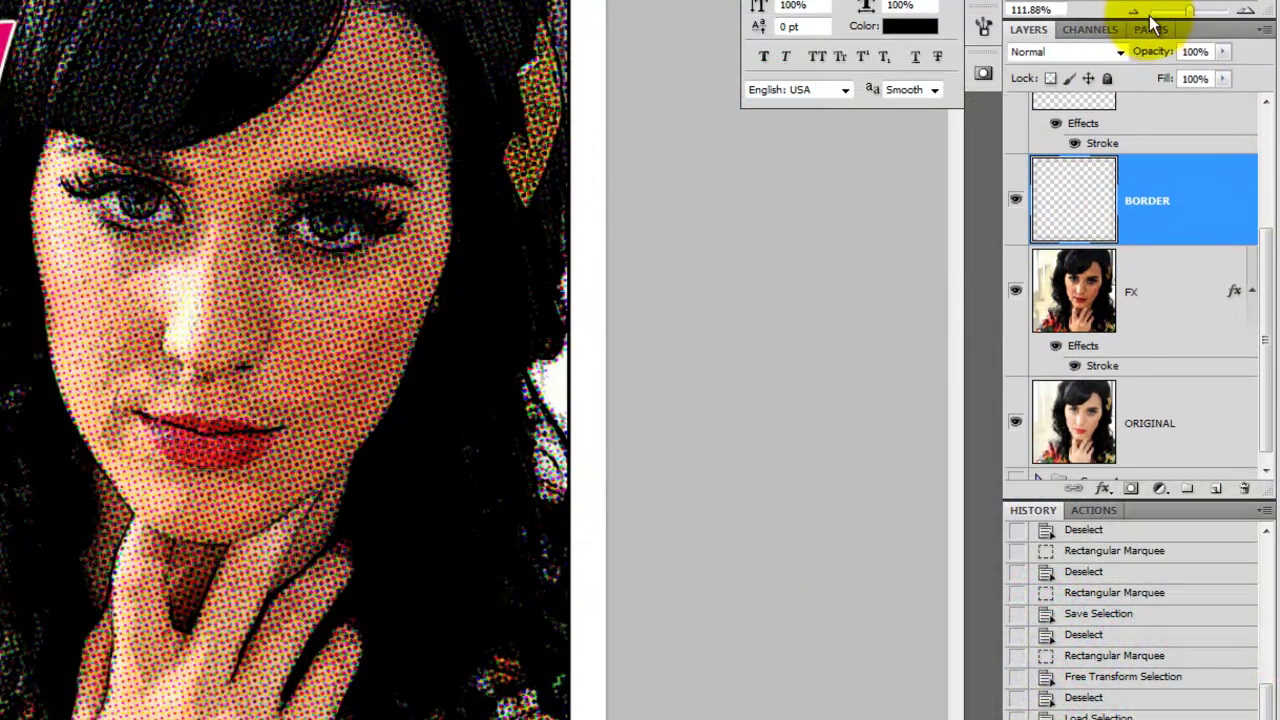
{"action": "left_click_drag", "start_coordinate": [1150, 499], "coordinate": [1229, 686]}
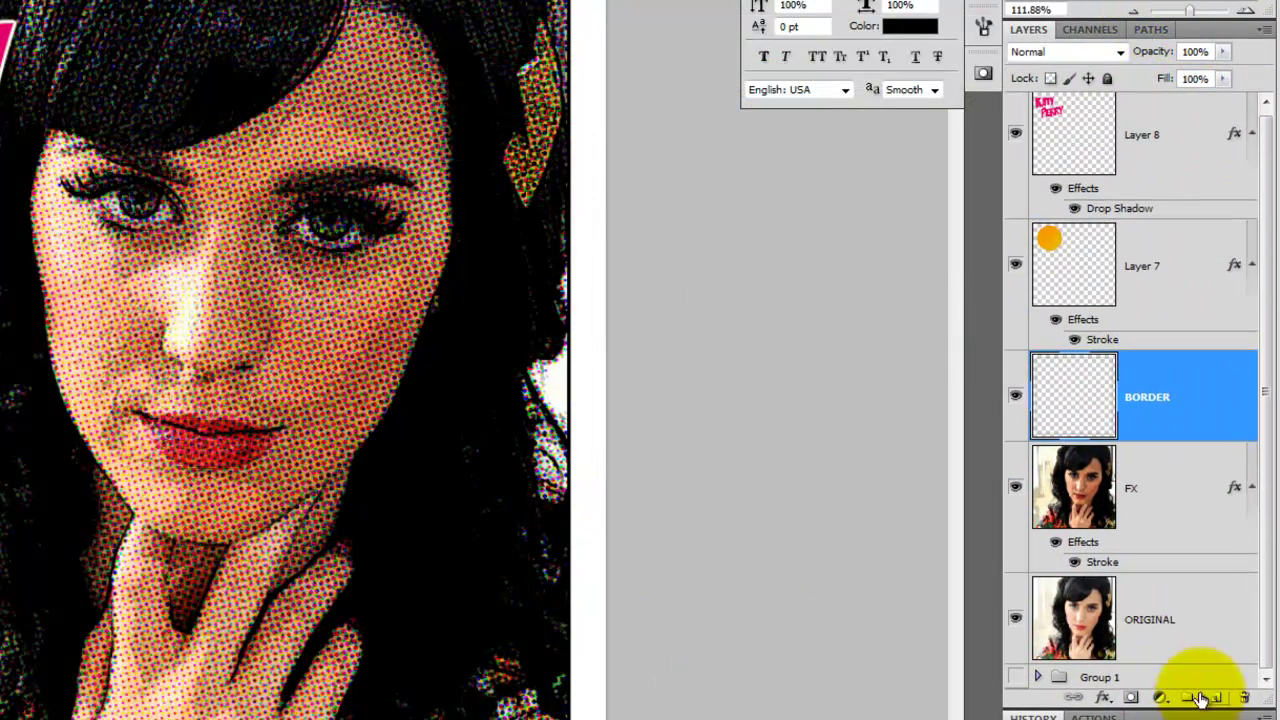
{"action": "key", "text": "alt+]"}
{"action": "key", "text": "alt+]"}
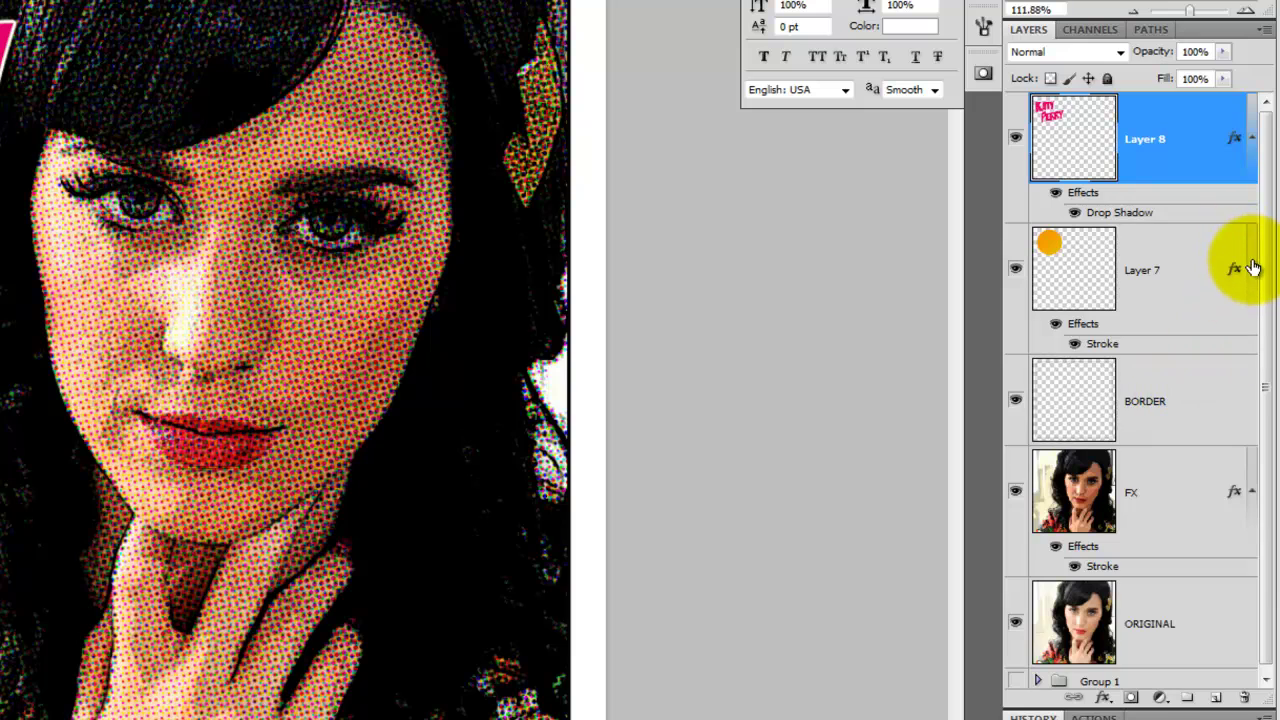
{"action": "left_click", "coordinate": [1251, 269]}
{"action": "left_click", "coordinate": [1247, 141]}
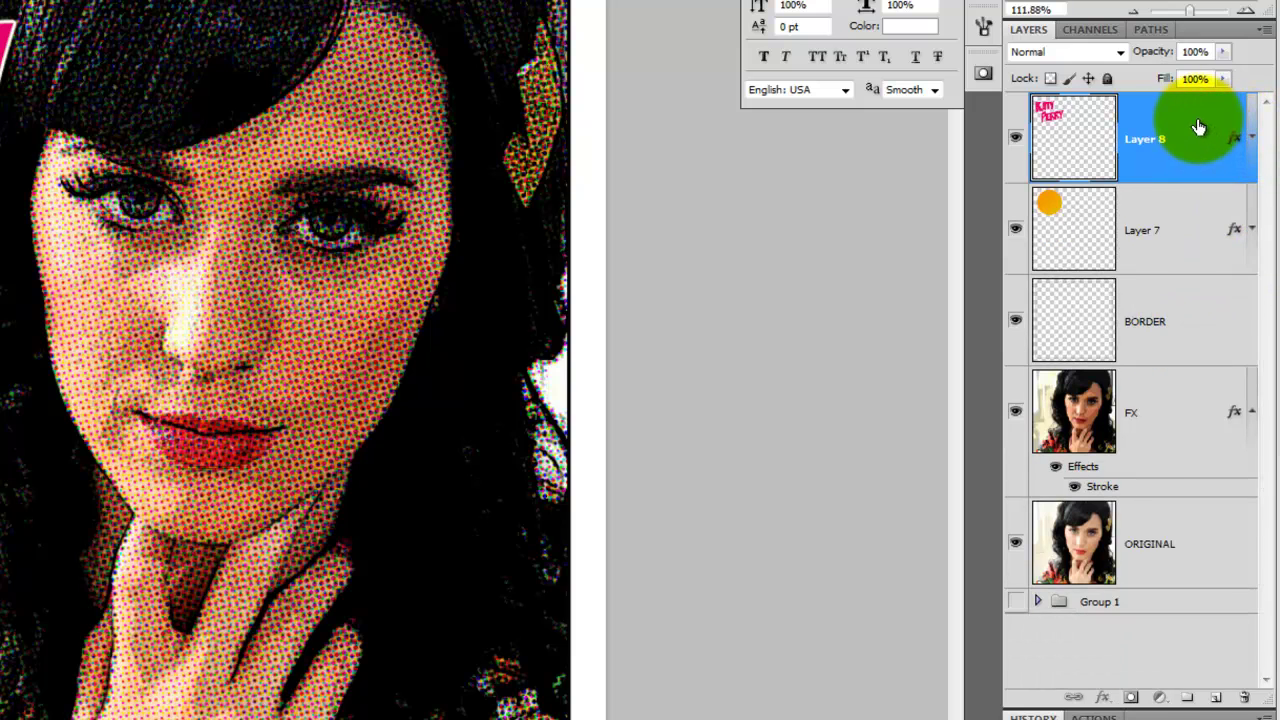
- Add a new empty layer and set the foreground colour to hex 00a7e5
{"action": "left_click", "coordinate": [1217, 698]}
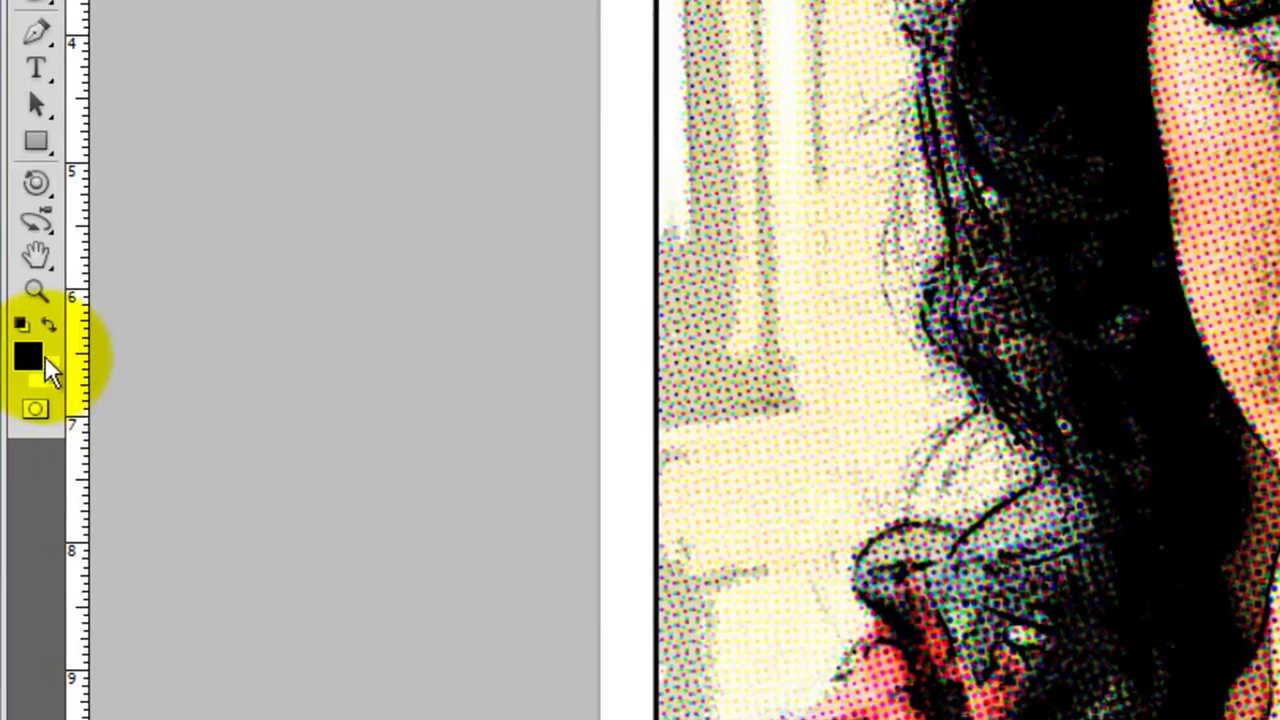
{"action": "left_click", "coordinate": [33, 356]}
{"action": "left_click", "coordinate": [880, 605]}
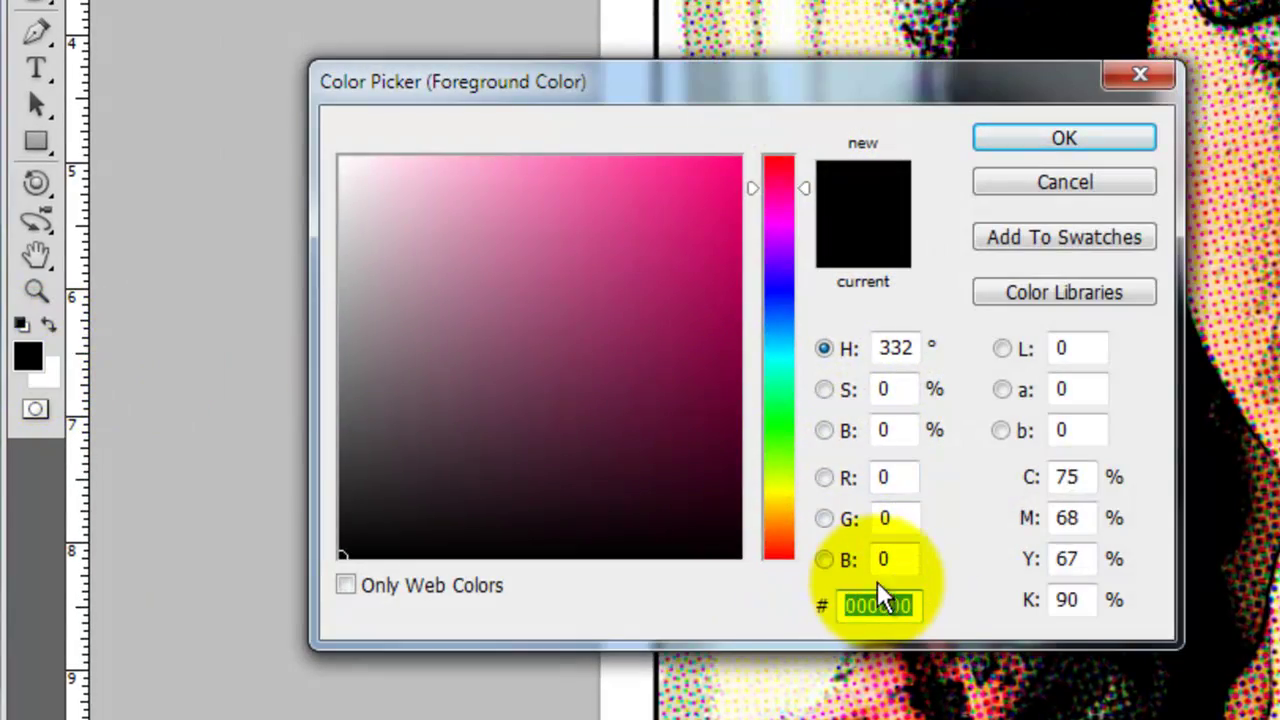
{"action": "type", "text": "00a7e"}
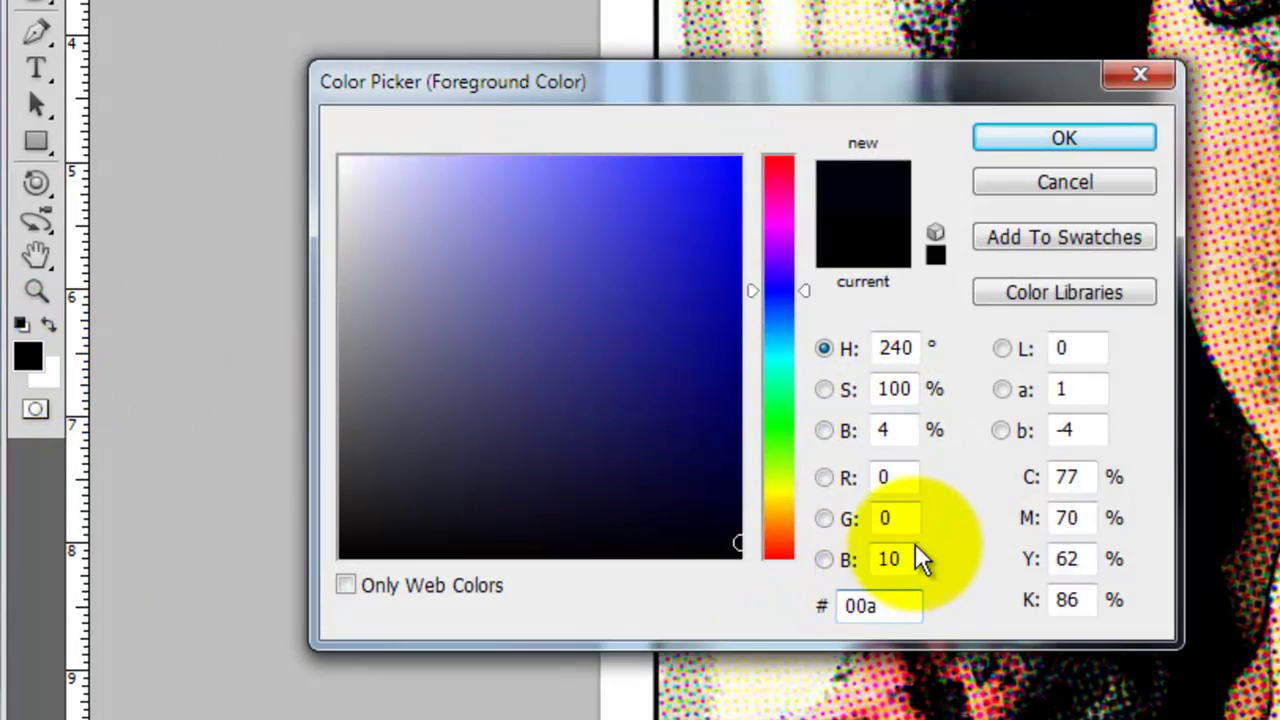
{"action": "type", "text": "5"}
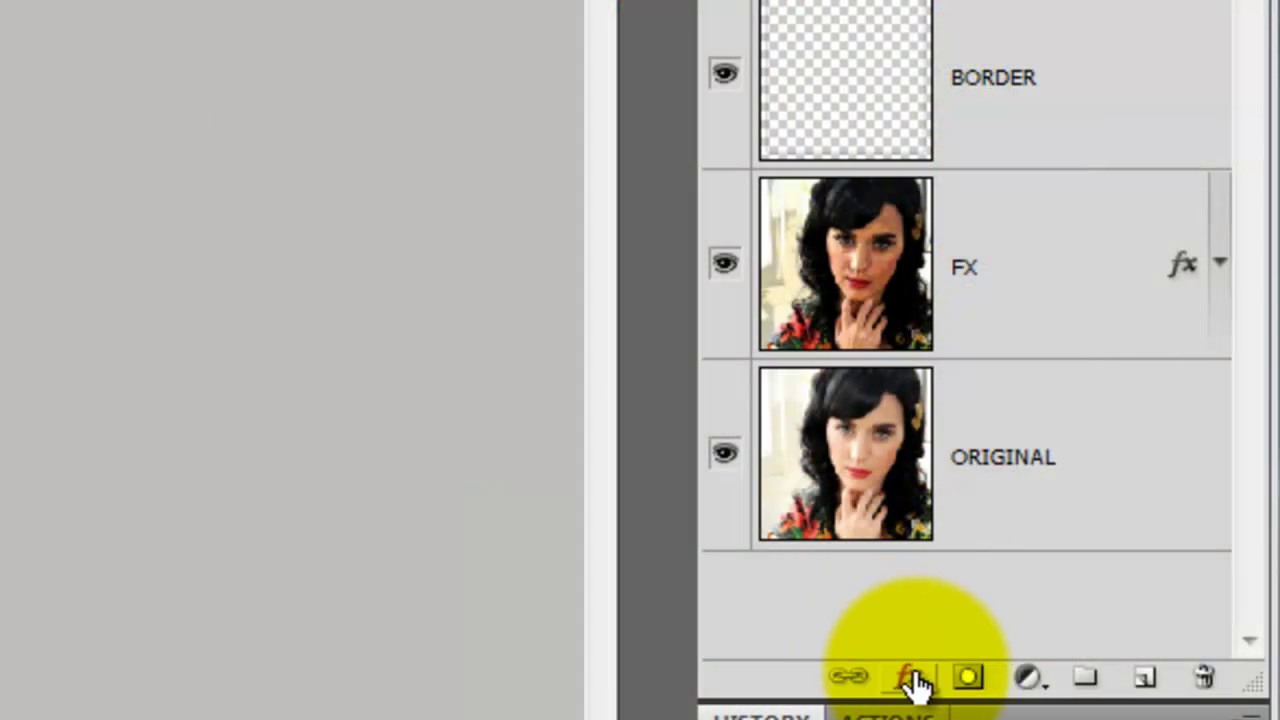
- Give the new layer a 3 px black Stroke effect positioned Inside
{"action": "left_click", "coordinate": [910, 682]}
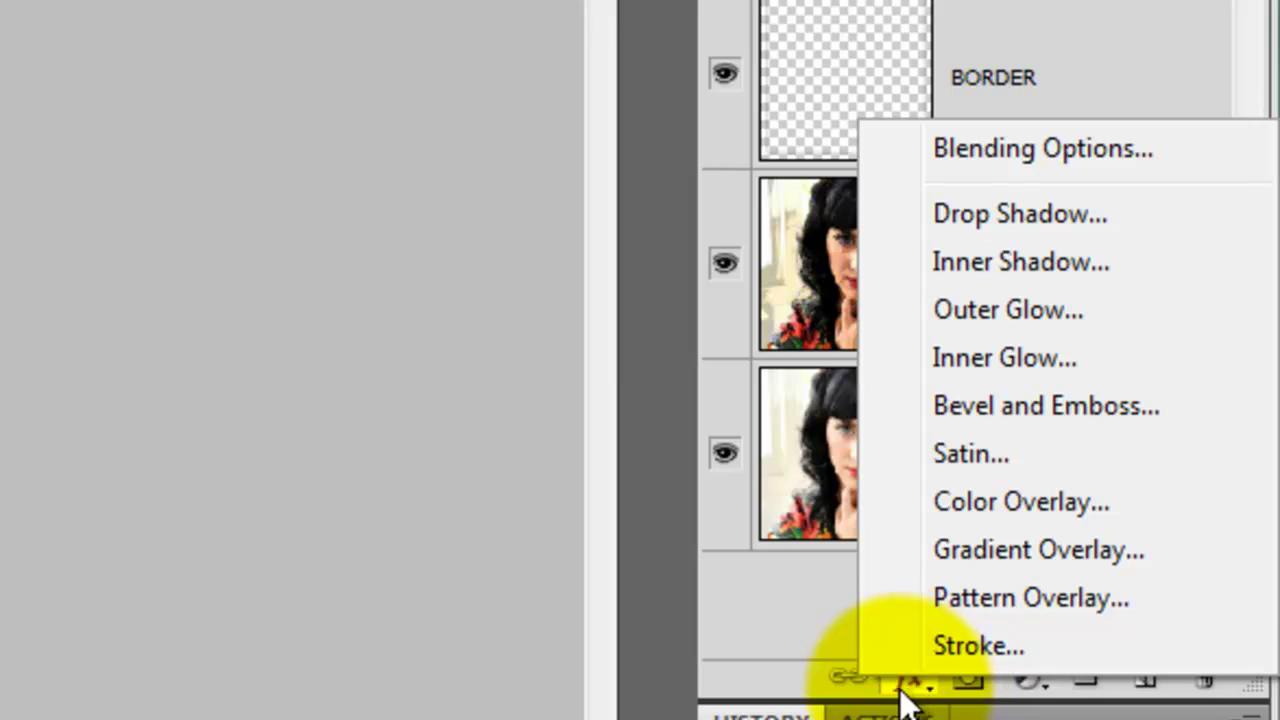
{"action": "left_click", "coordinate": [972, 643]}
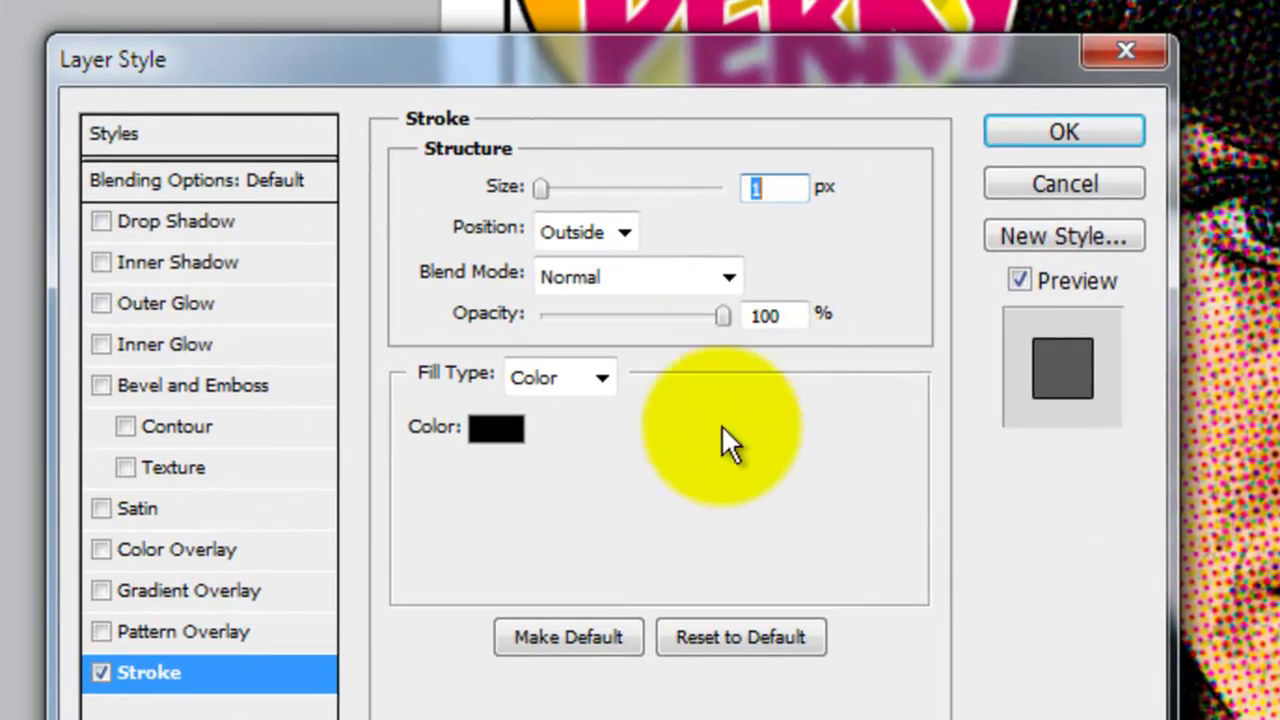
{"action": "left_click", "coordinate": [624, 232]}
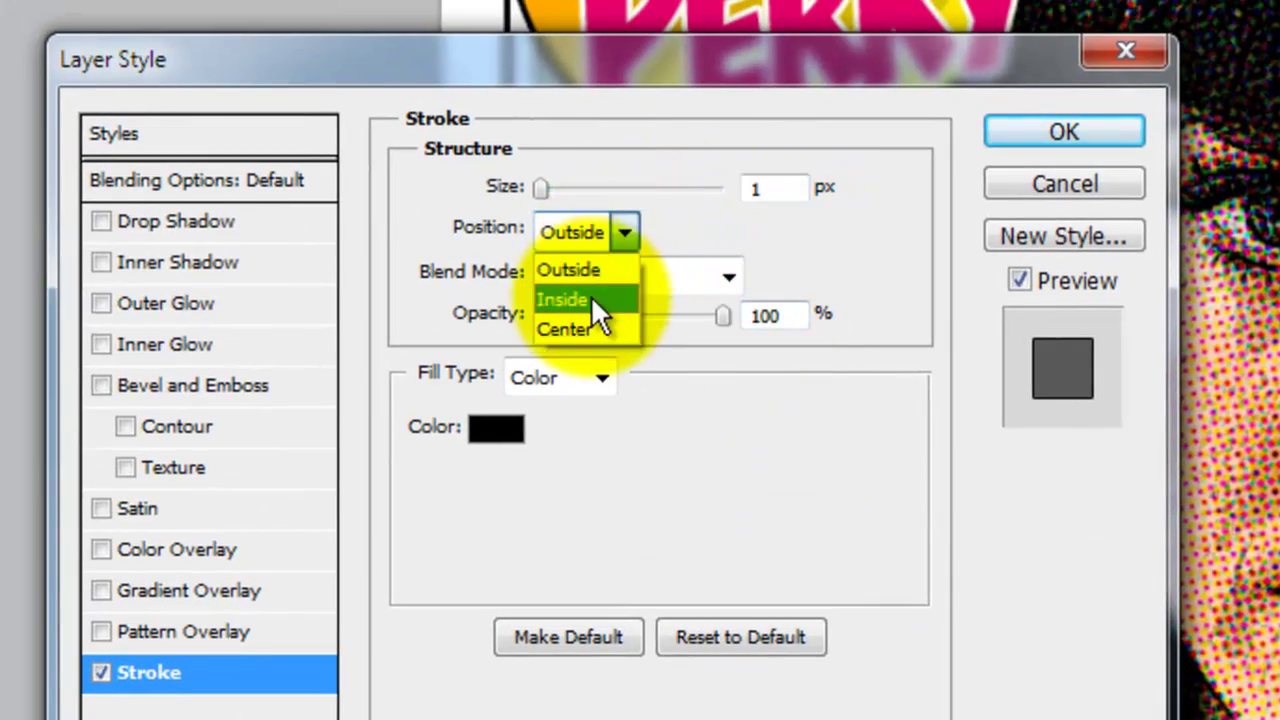
{"action": "left_click", "coordinate": [591, 300]}
{"action": "double_click", "coordinate": [785, 190]}
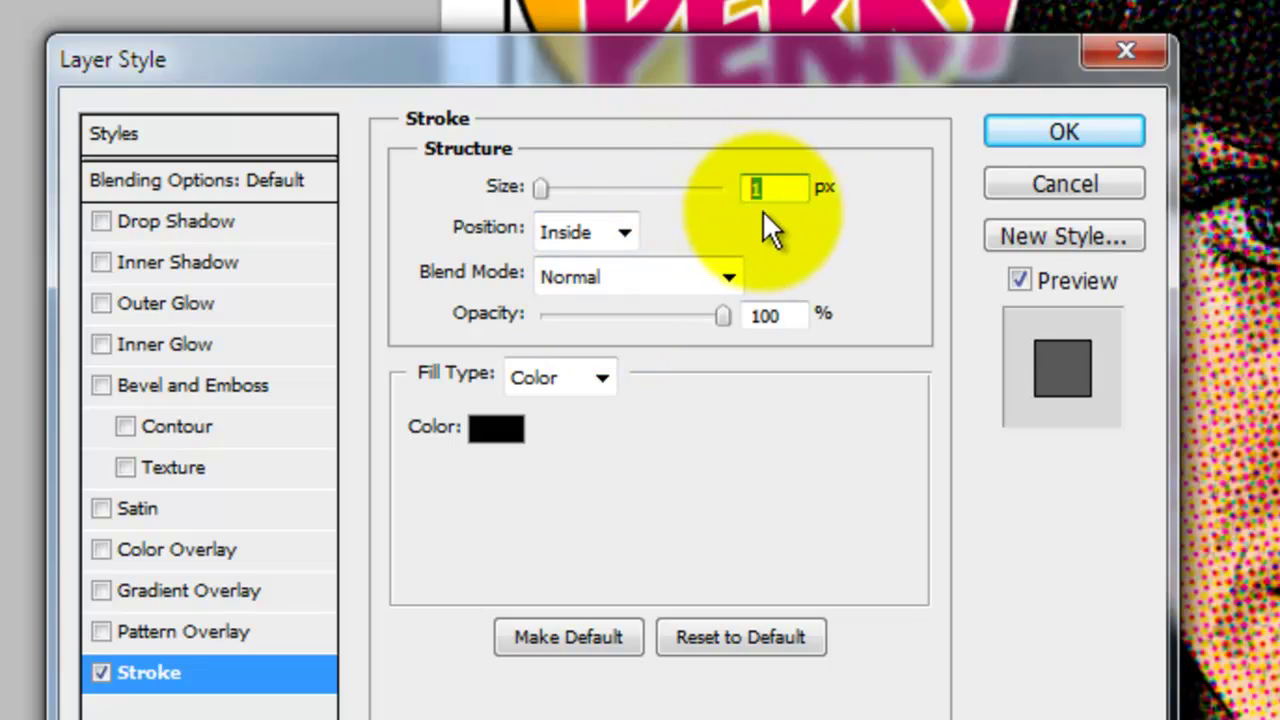
{"action": "type", "text": "3"}
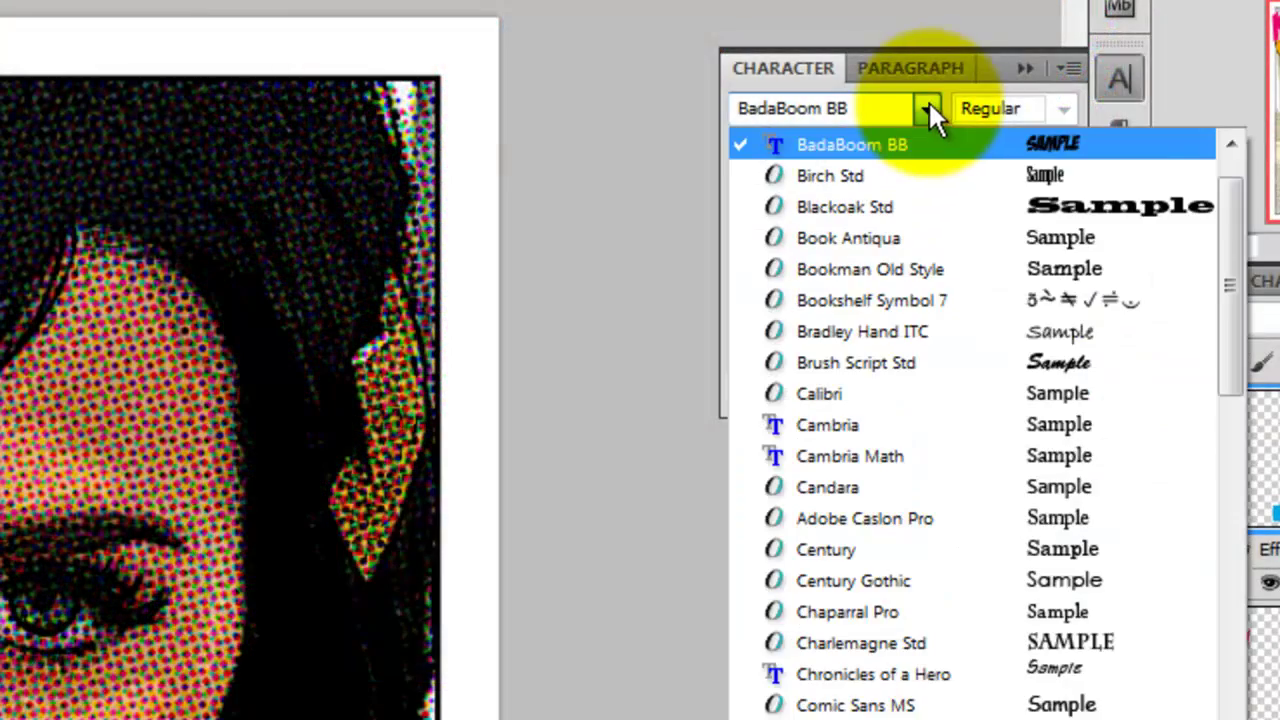
- Set the caption font to RedStateBlueState BB and its colour to pale pink ffd3d3
{"action": "left_click_drag", "start_coordinate": [1224, 235], "coordinate": [1252, 670]}
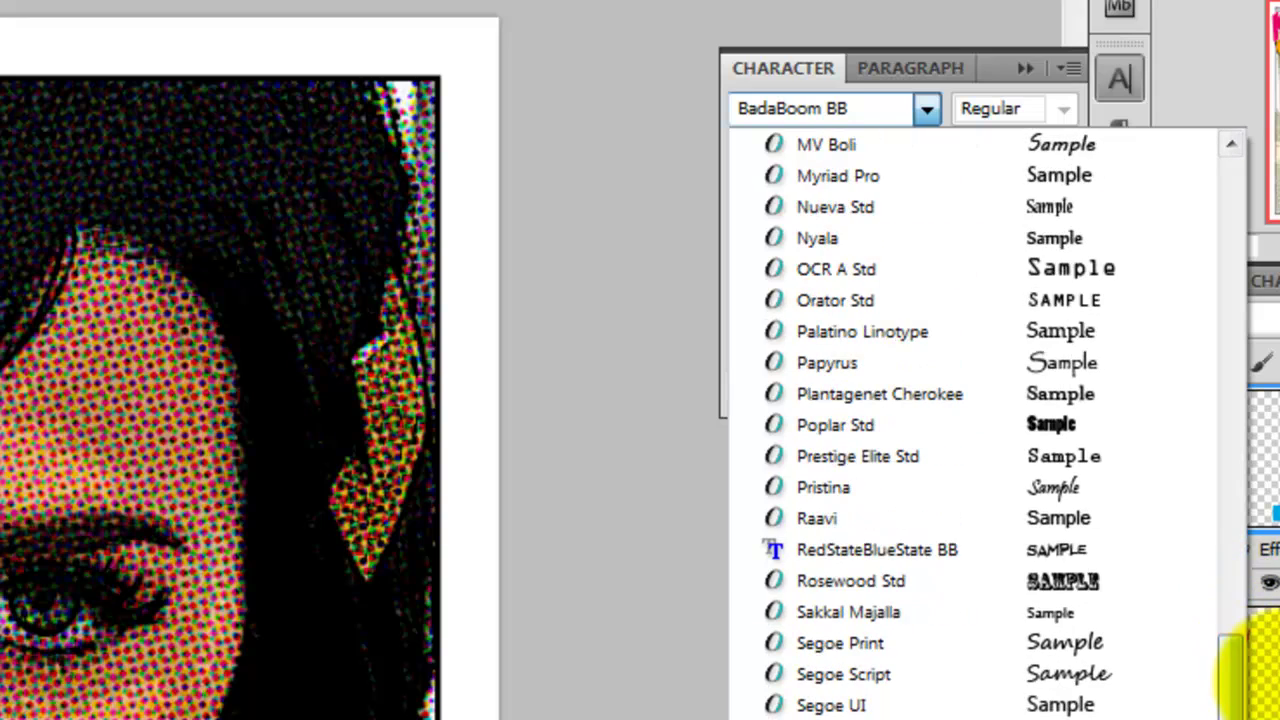
{"action": "left_click", "coordinate": [888, 550]}
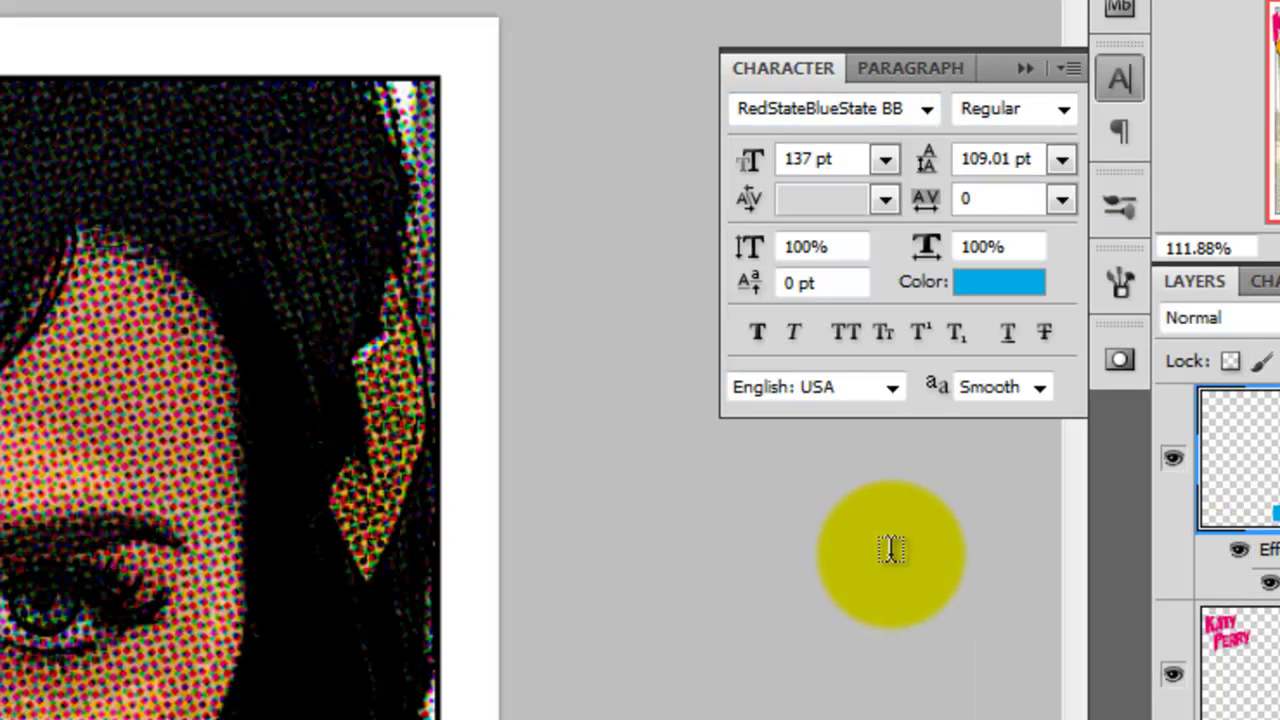
{"action": "left_click", "coordinate": [980, 283]}
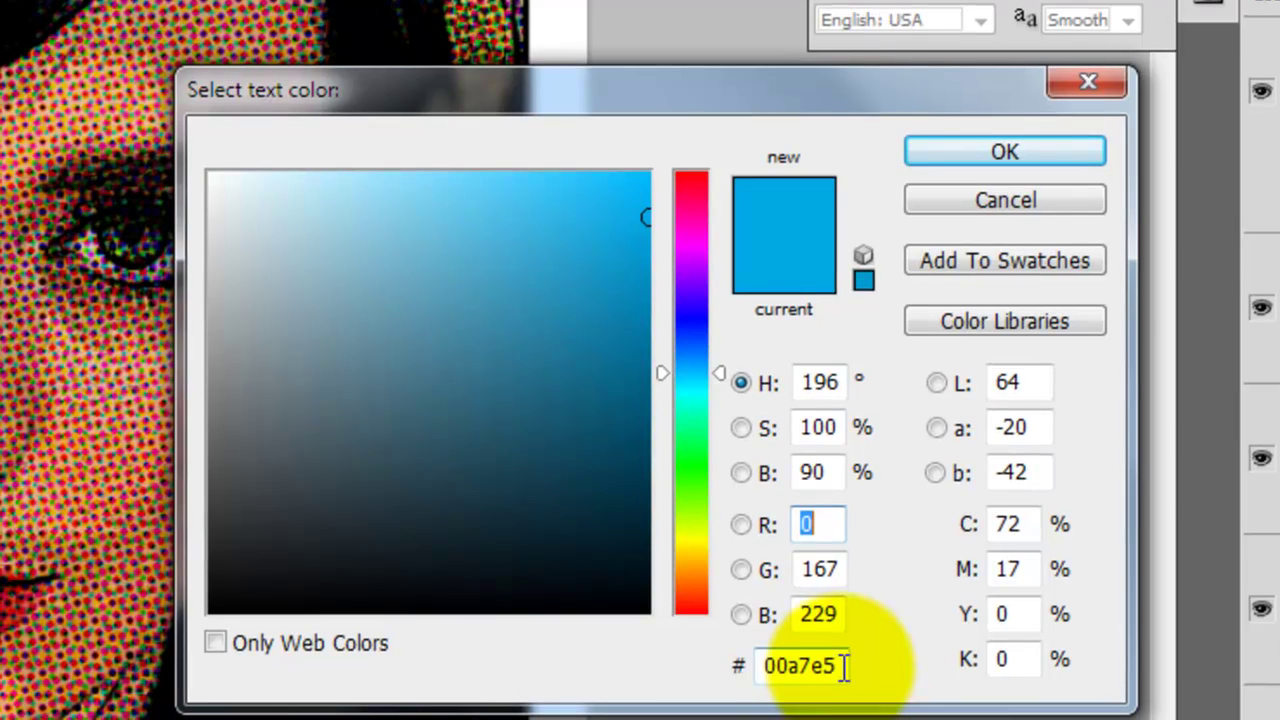
{"action": "double_click", "coordinate": [705, 719]}
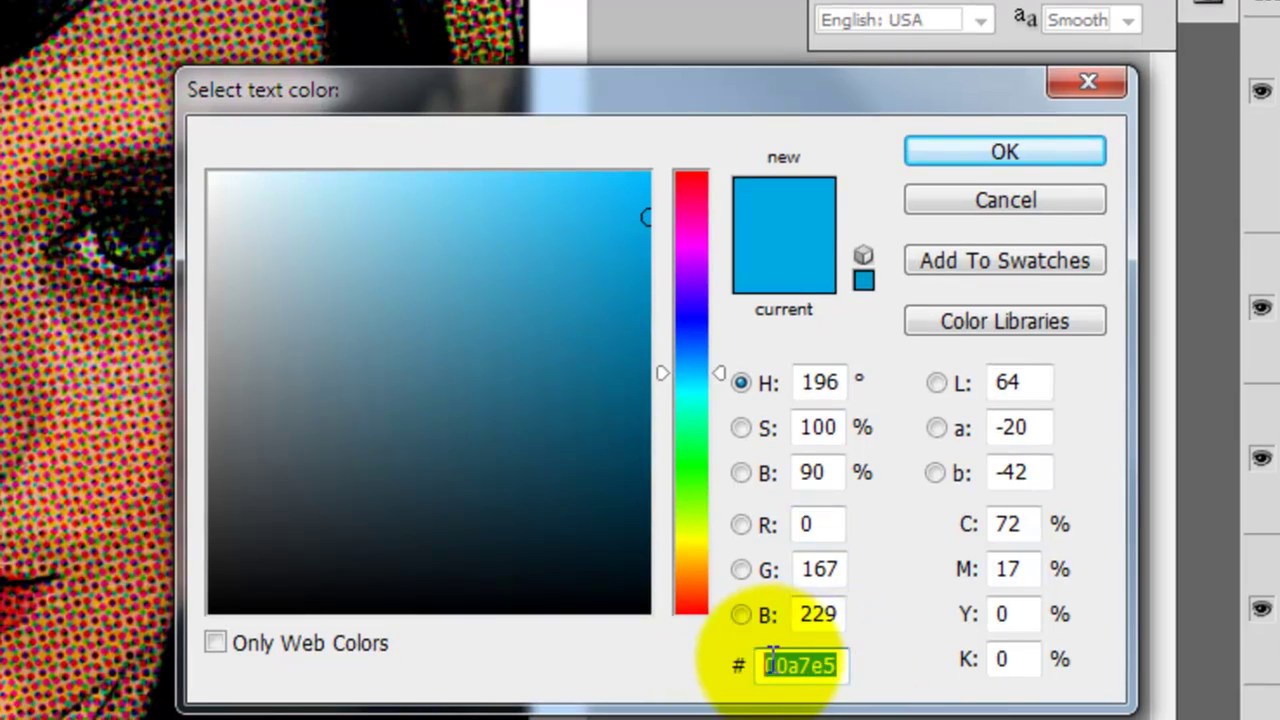
{"action": "type", "text": "ffd3d3"}
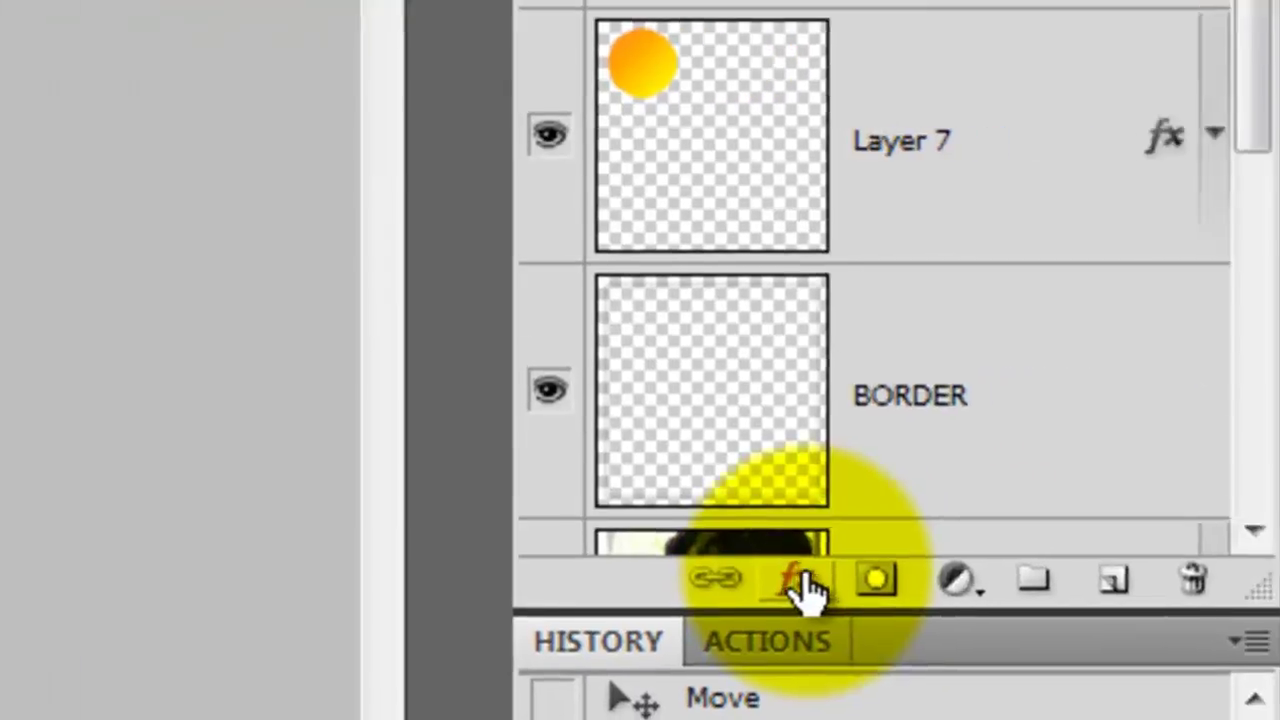
- Add a 3 px stroke to the caption text in the title's pink
{"action": "left_click", "coordinate": [795, 590]}
{"action": "left_click", "coordinate": [851, 556]}
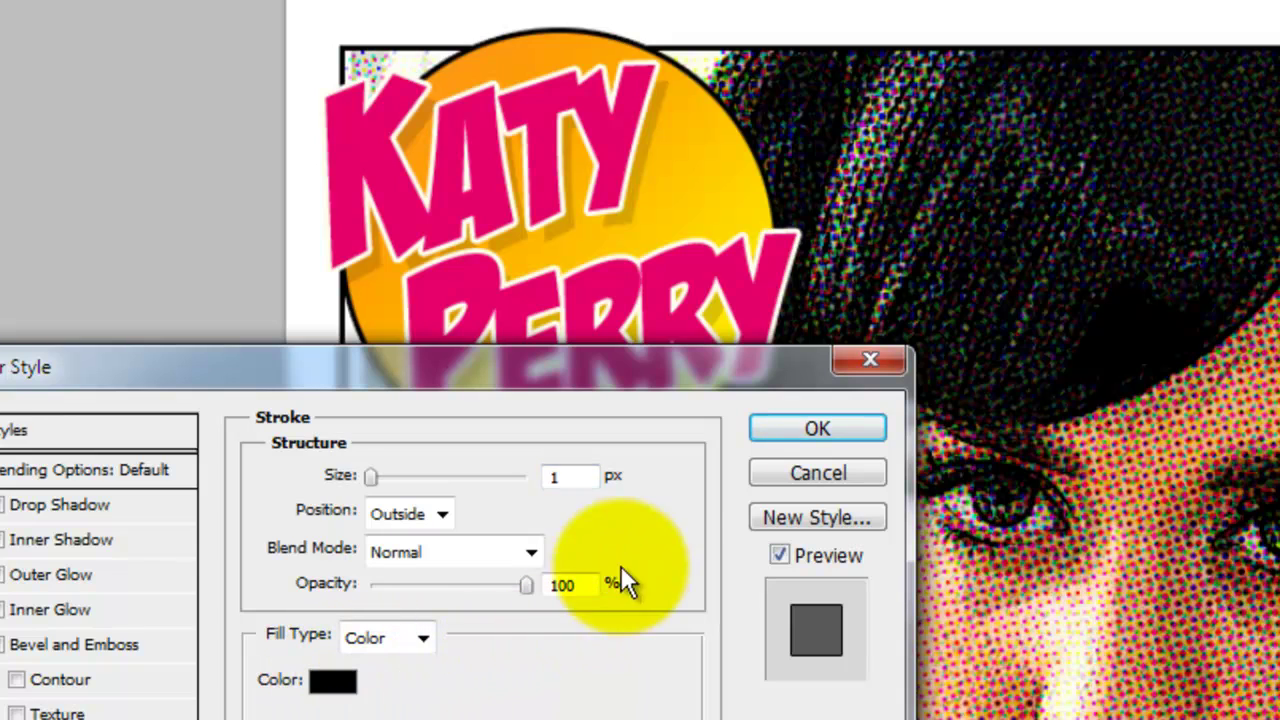
{"action": "left_click", "coordinate": [624, 124]}
{"action": "type", "text": "3"}
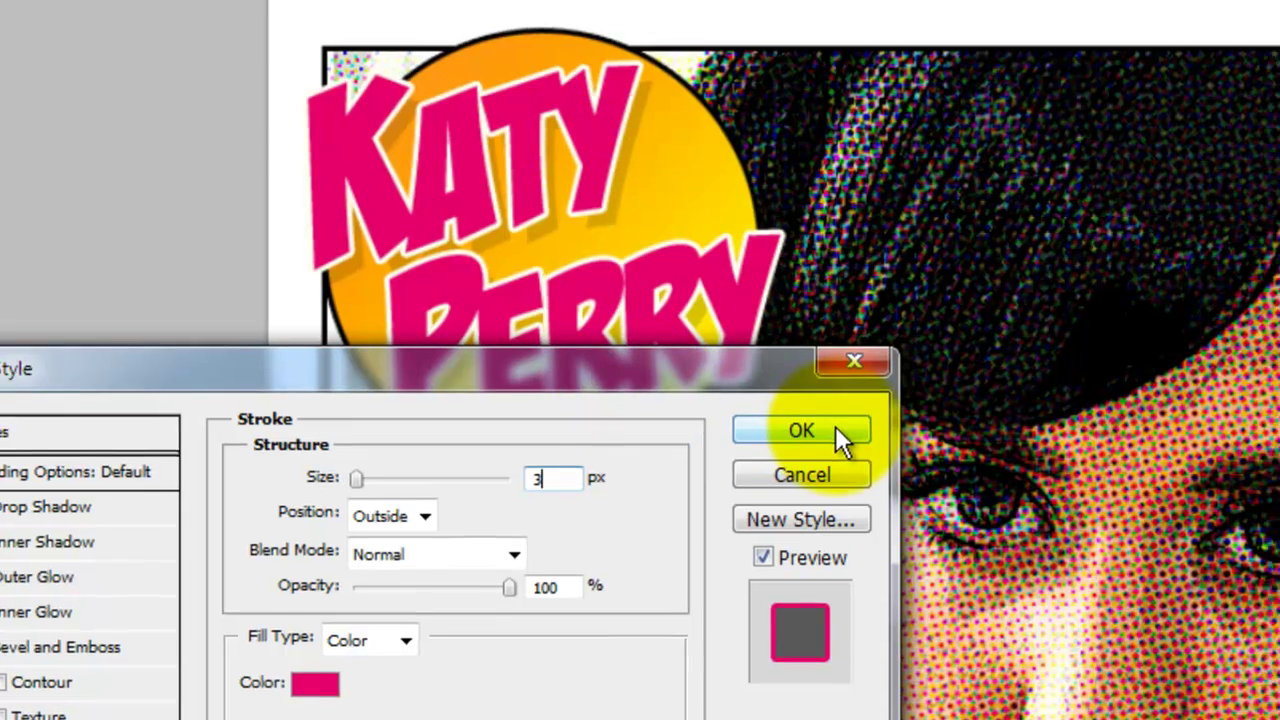
{"action": "left_click", "coordinate": [835, 425]}
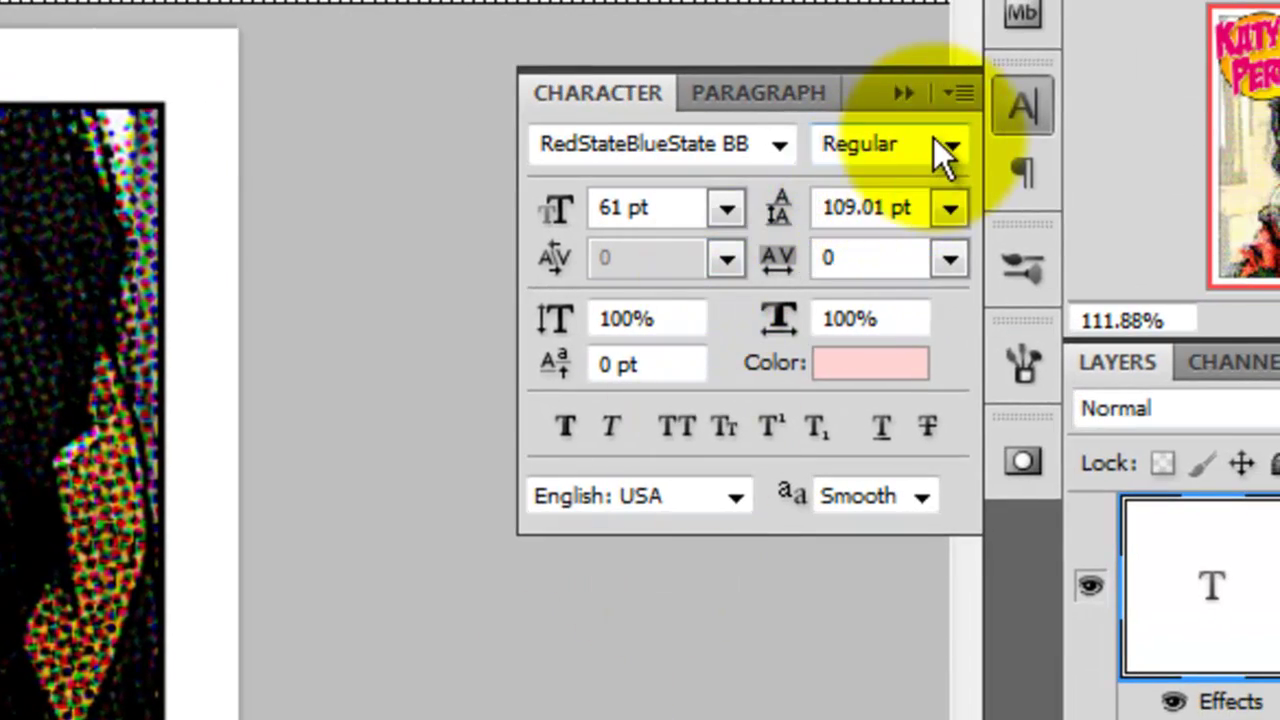
{"action": "left_click", "coordinate": [948, 147]}
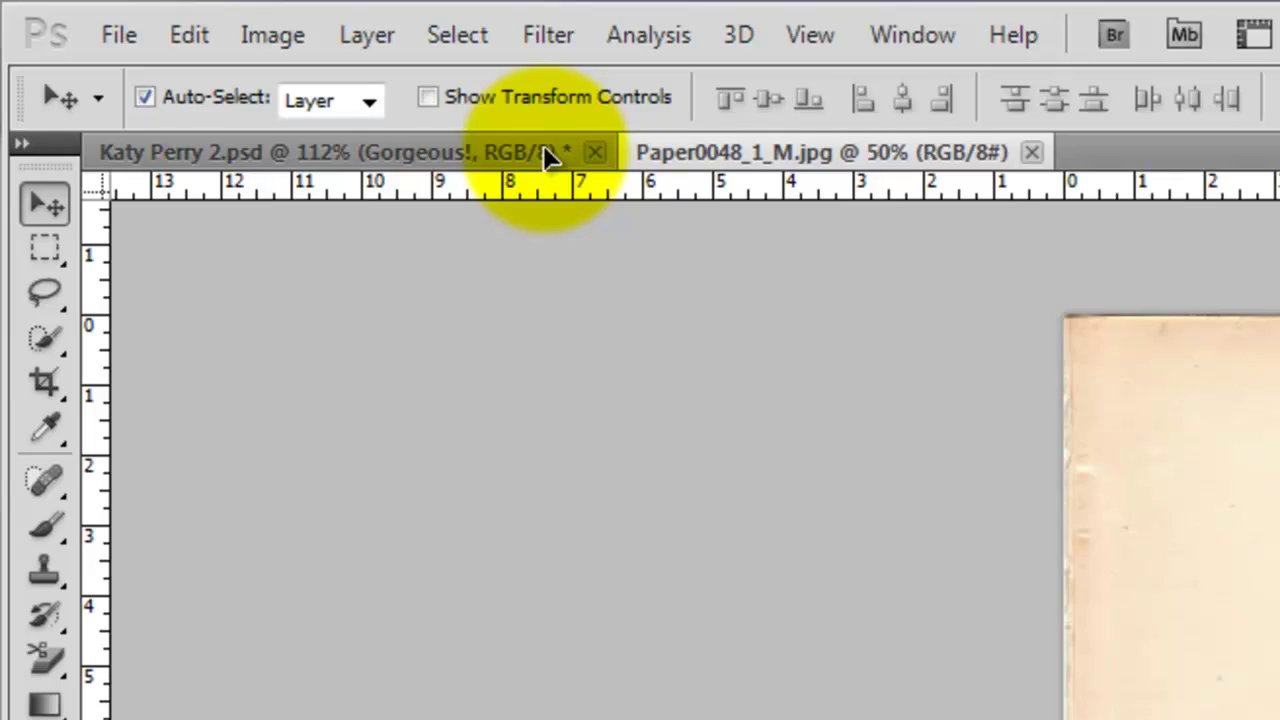
- Copy the paper texture into the Katy Perry poster as a visible PAPER layer in Darken mode
{"action": "left_click", "coordinate": [548, 155]}
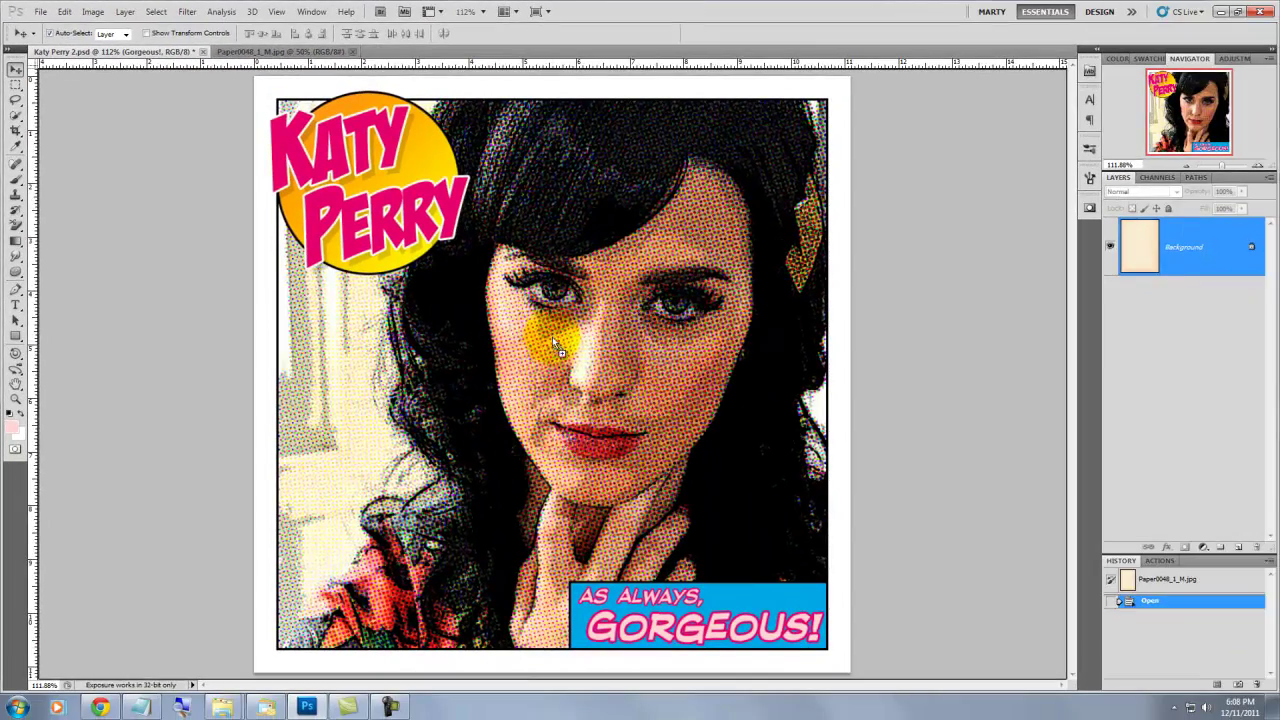
{"action": "left_click_drag", "start_coordinate": [558, 348], "coordinate": [561, 352]}
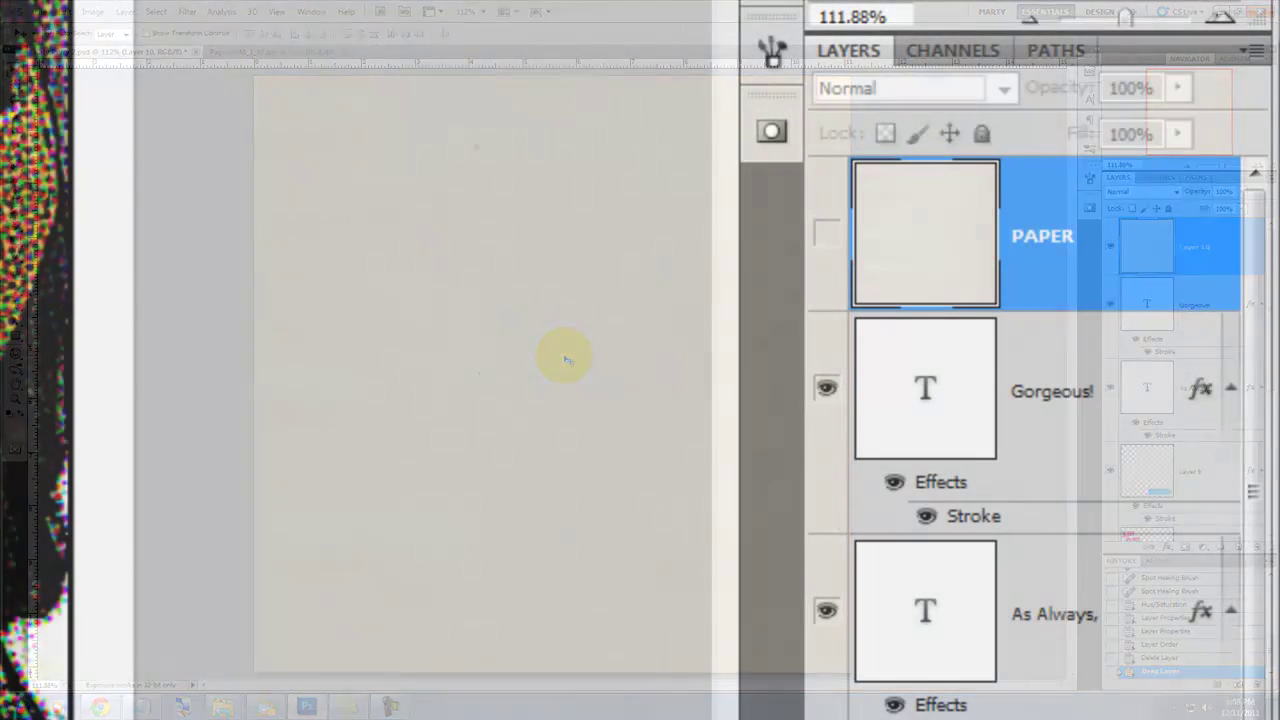
{"action": "left_click", "coordinate": [829, 234]}
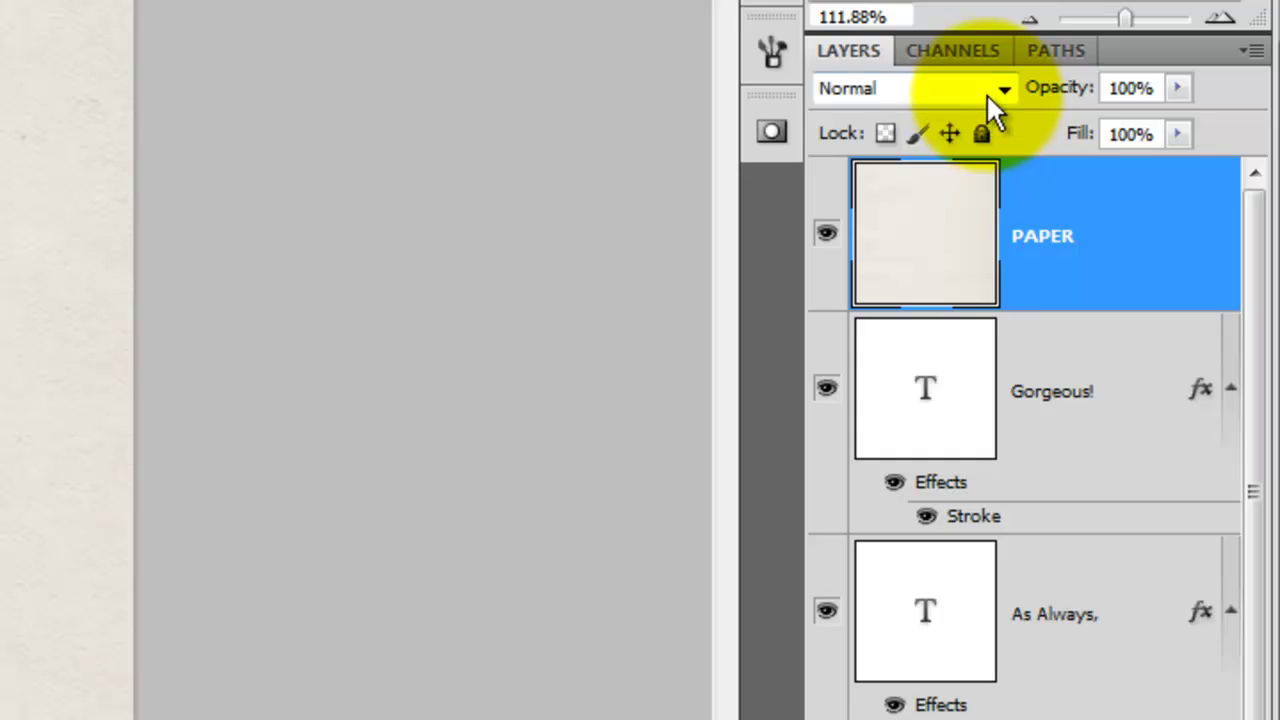
{"action": "left_click", "coordinate": [1000, 92]}
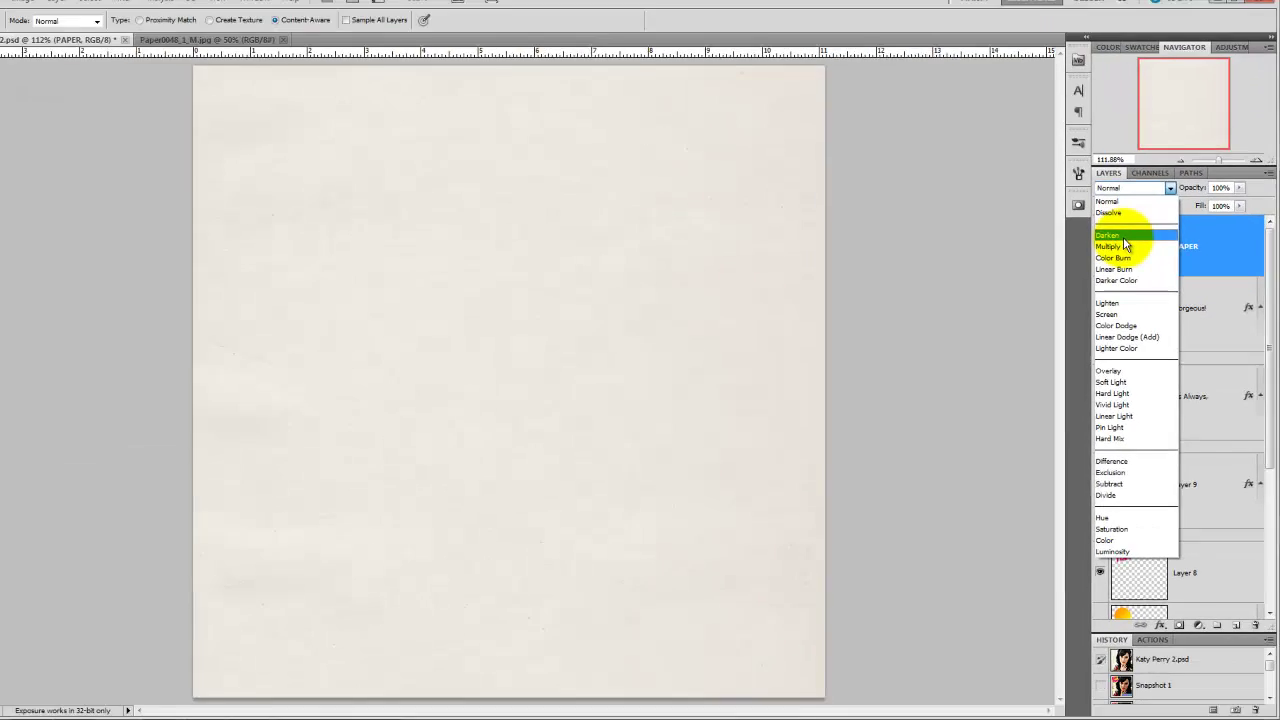
{"action": "left_click", "coordinate": [886, 210]}
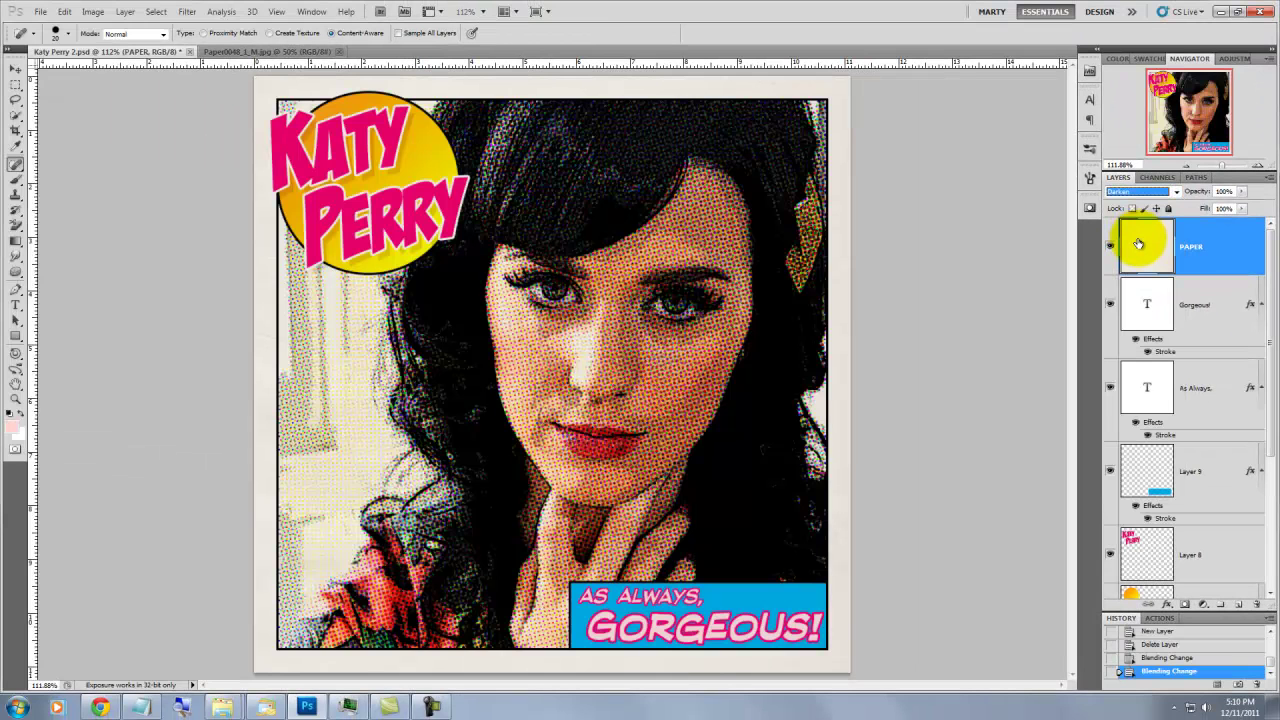